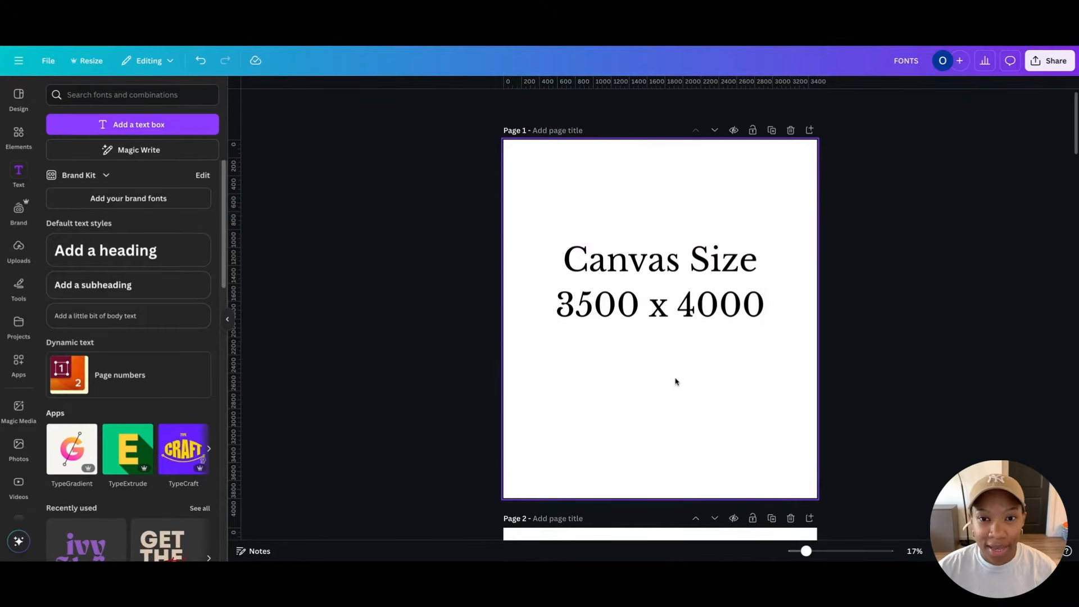
scroll(676, 380, "down", 5)
scroll(676, 382, "down", 2)
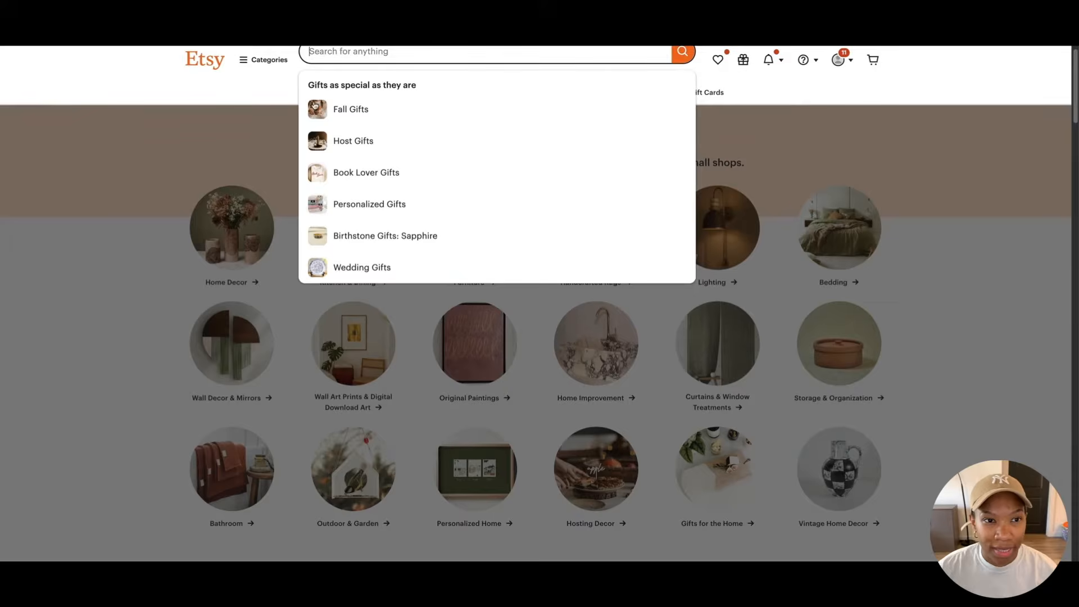
Switch to Etsy and search for "fall shirt".
scroll(315, 105, "up", 1)
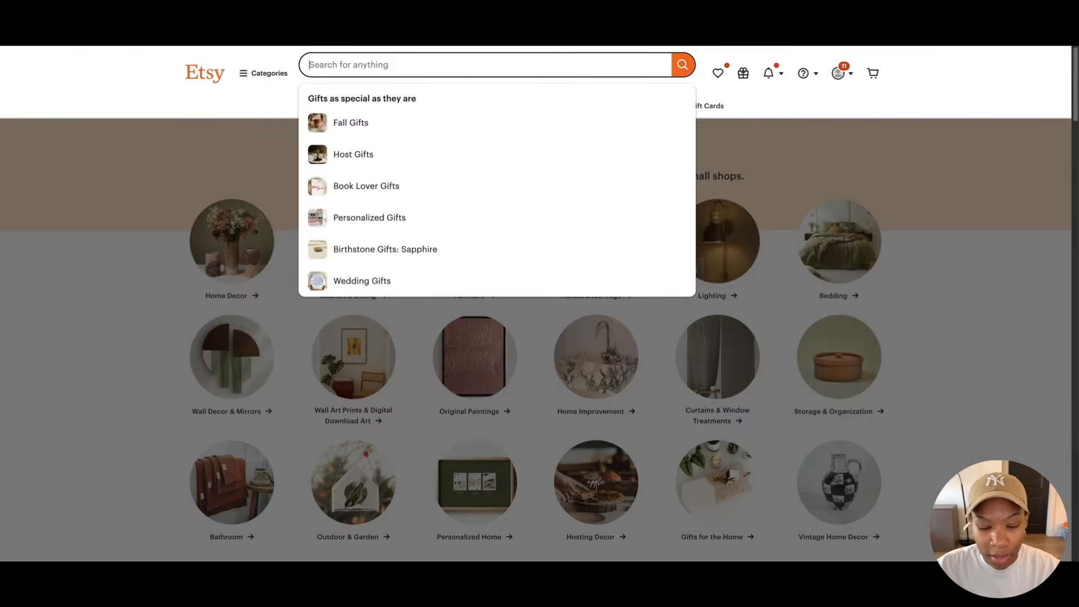
type("trendy ")
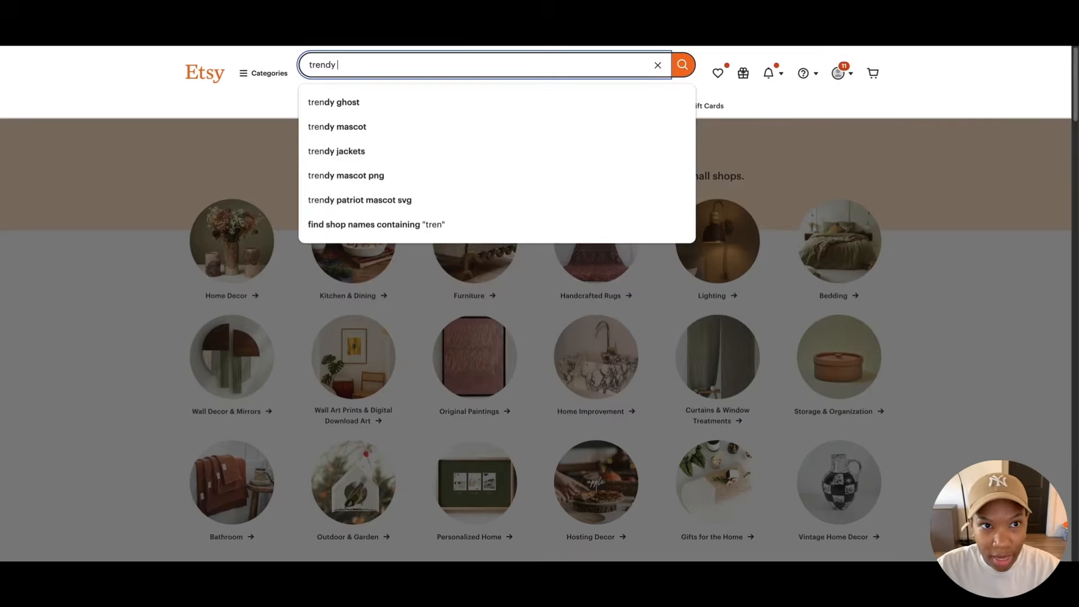
type("shirt")
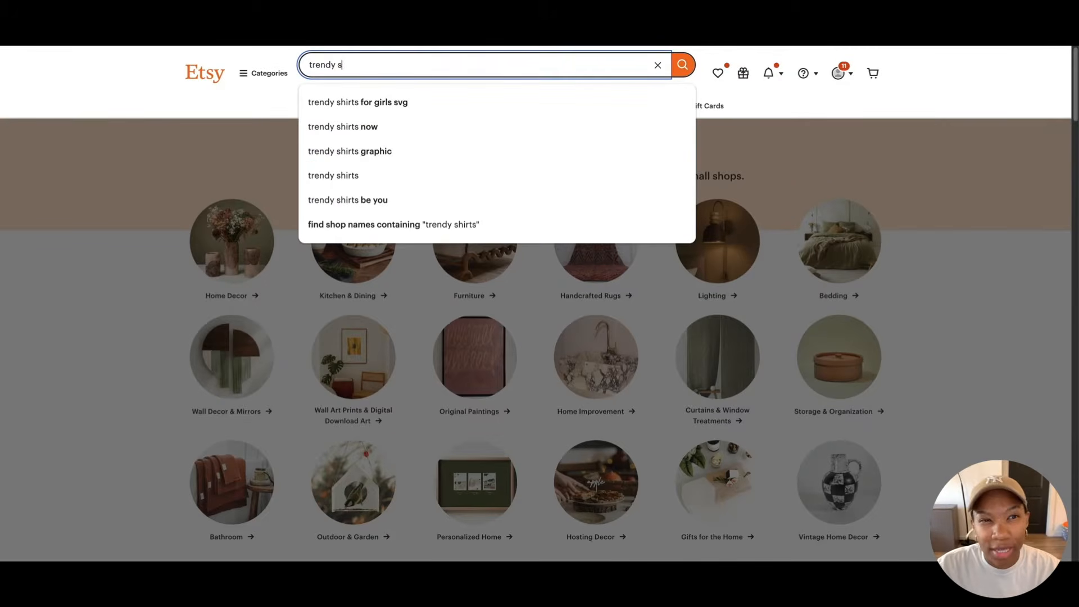
key("BackSpace")
type("fall shirt")
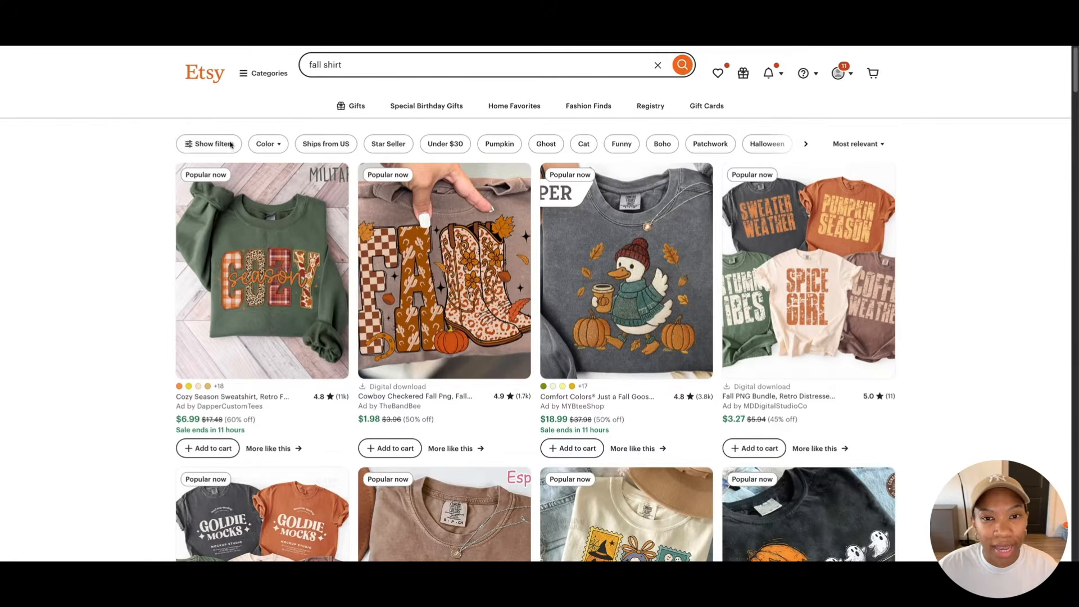
Try the Star Seller filter on the fall shirt results and replace it with the Bestseller filter.
left_click(230, 144)
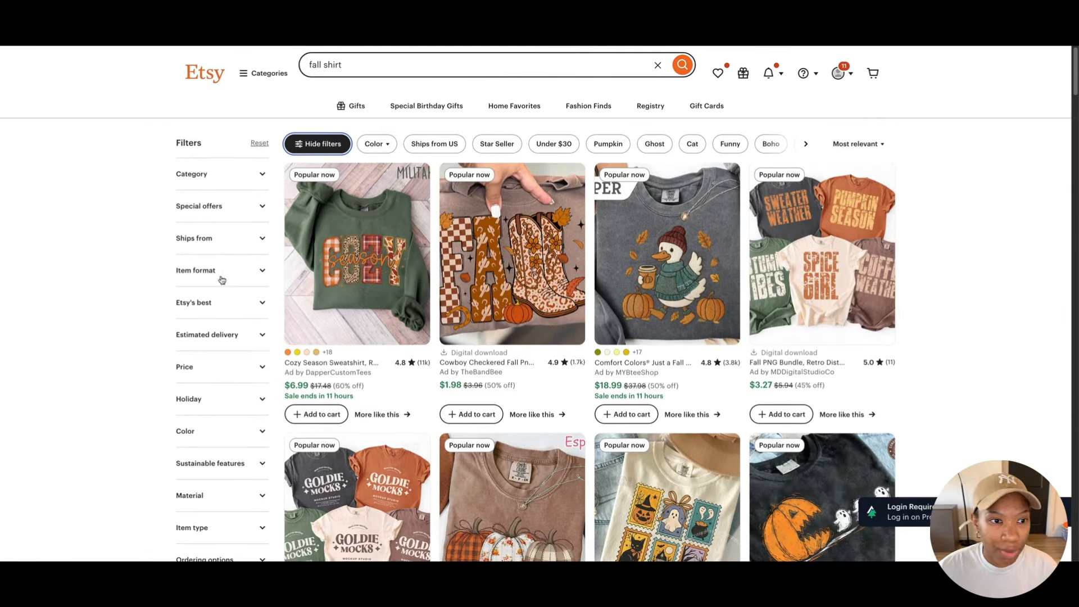
left_click(224, 306)
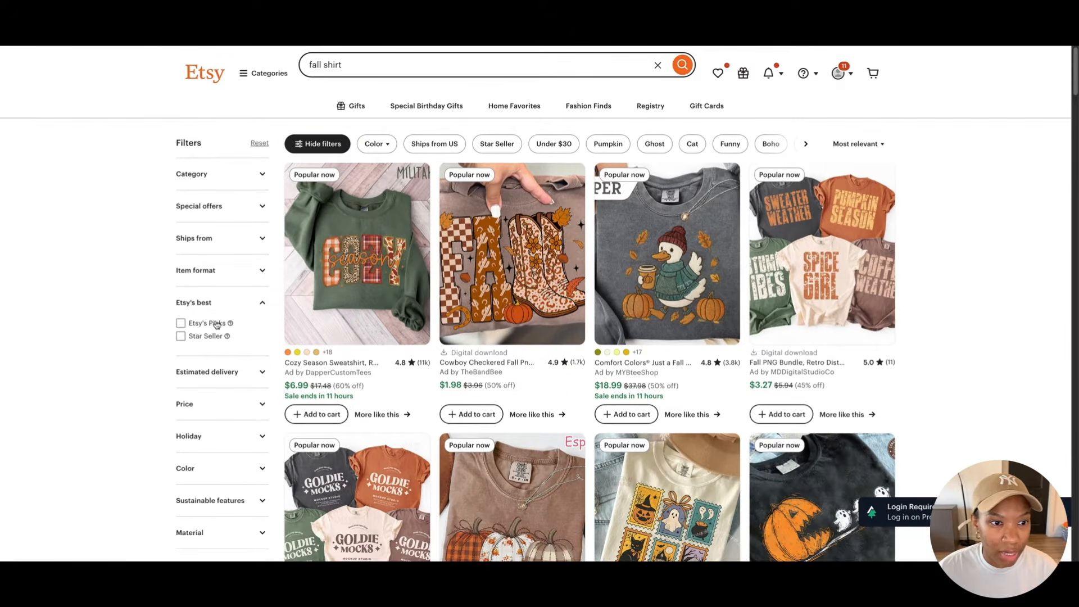
left_click(203, 337)
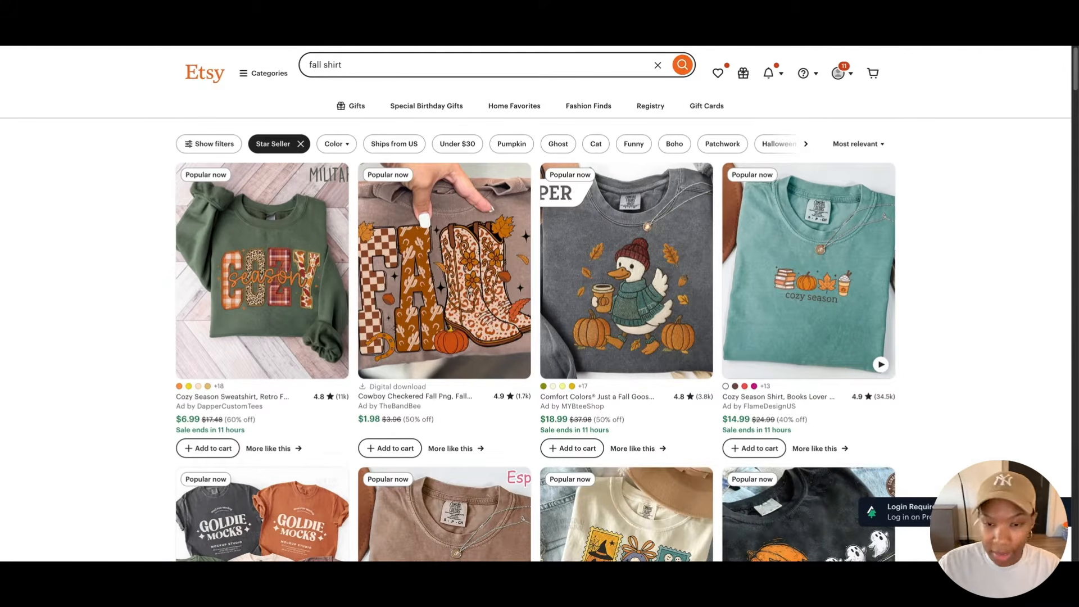
key("Return")
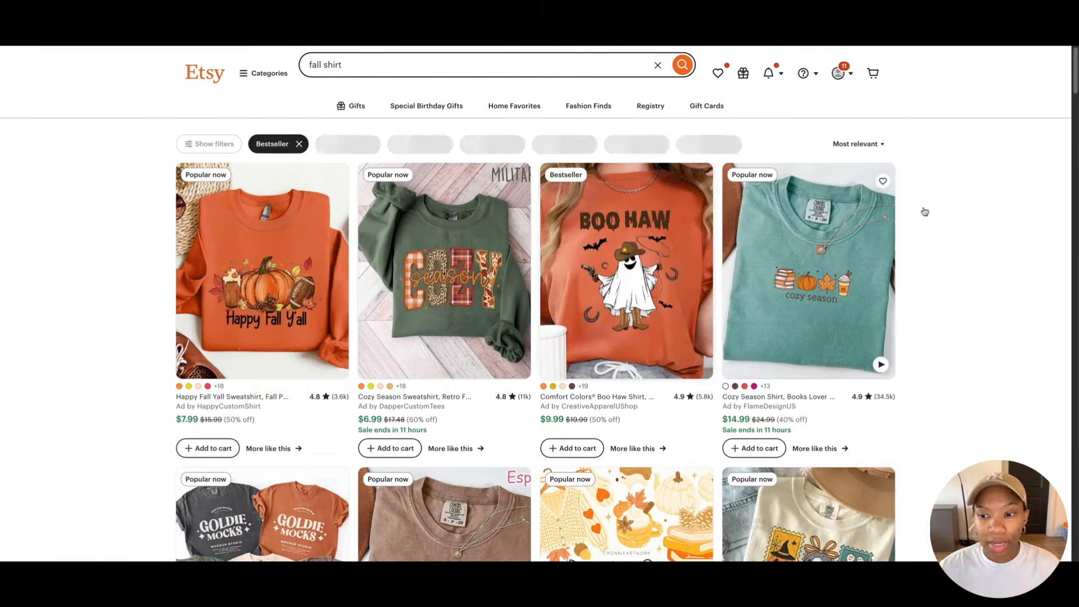
Examine the bestselling fall shirt listings for popular themes, lettering styles and graphics to use as design inspiration.
scroll(922, 208, "down", 1)
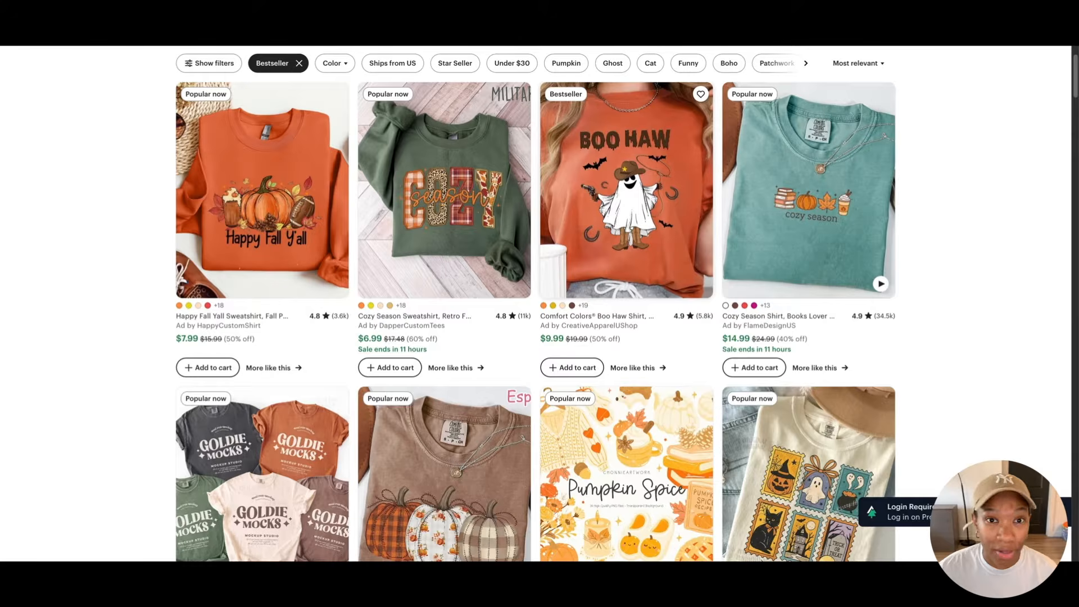
scroll(275, 367, "down", 1)
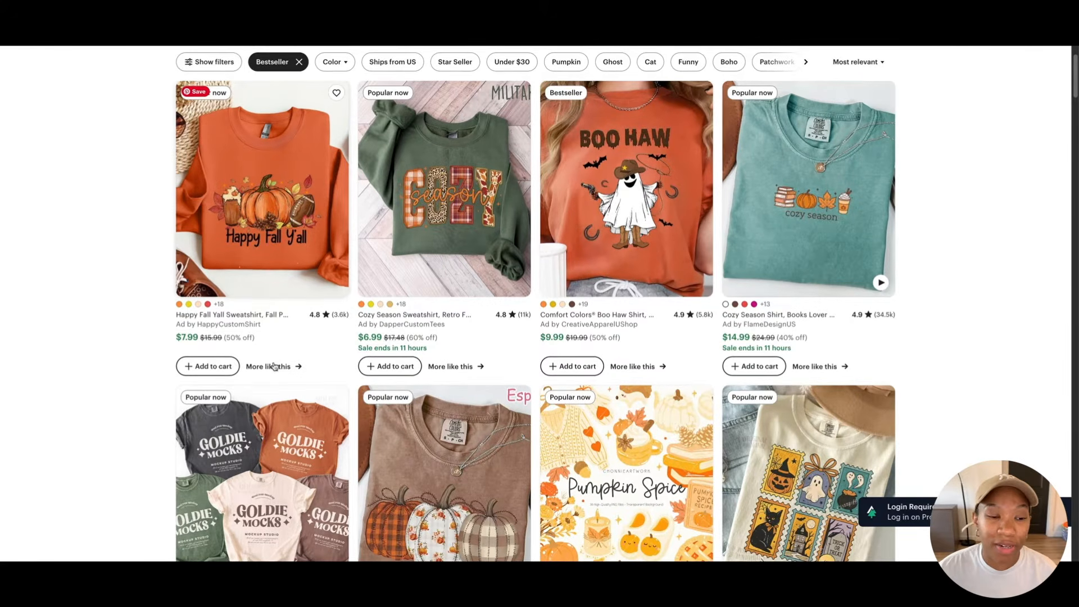
scroll(274, 367, "down", 2)
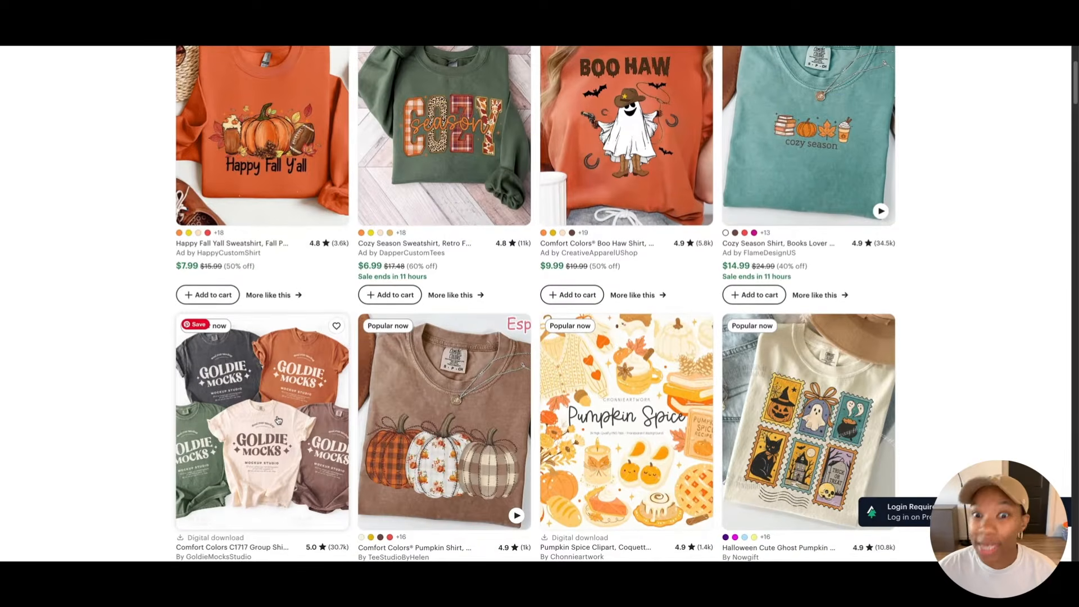
scroll(505, 356, "down", 1)
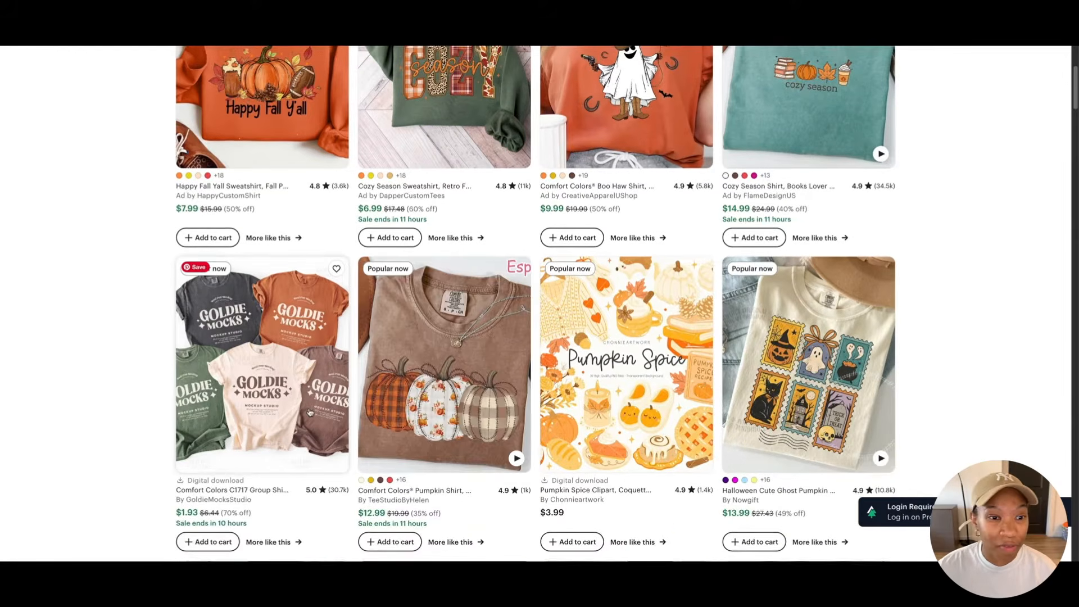
scroll(909, 350, "down", 4)
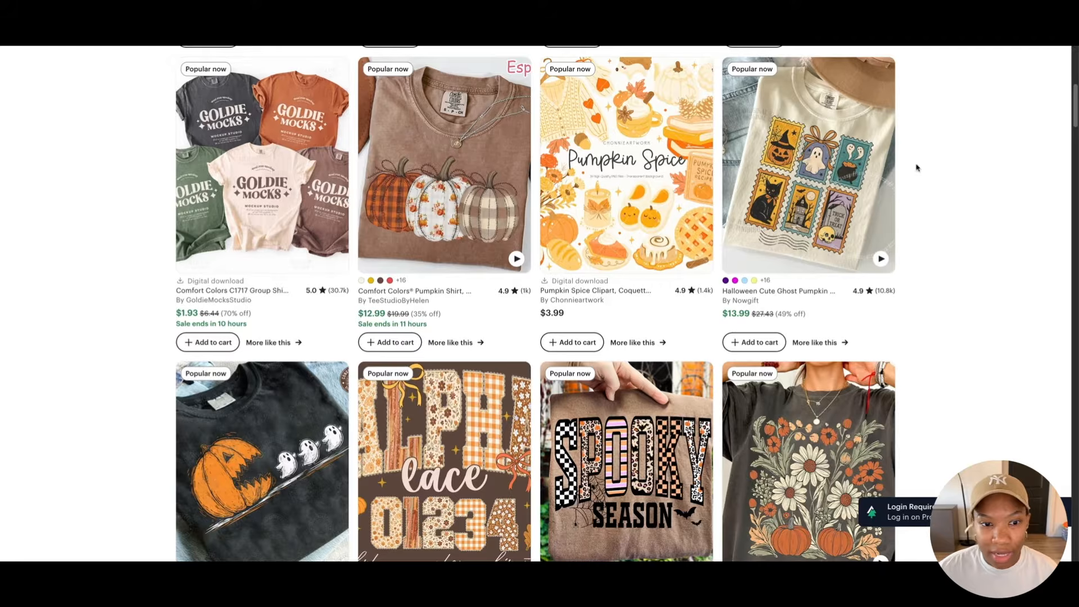
scroll(960, 232, "down", 5)
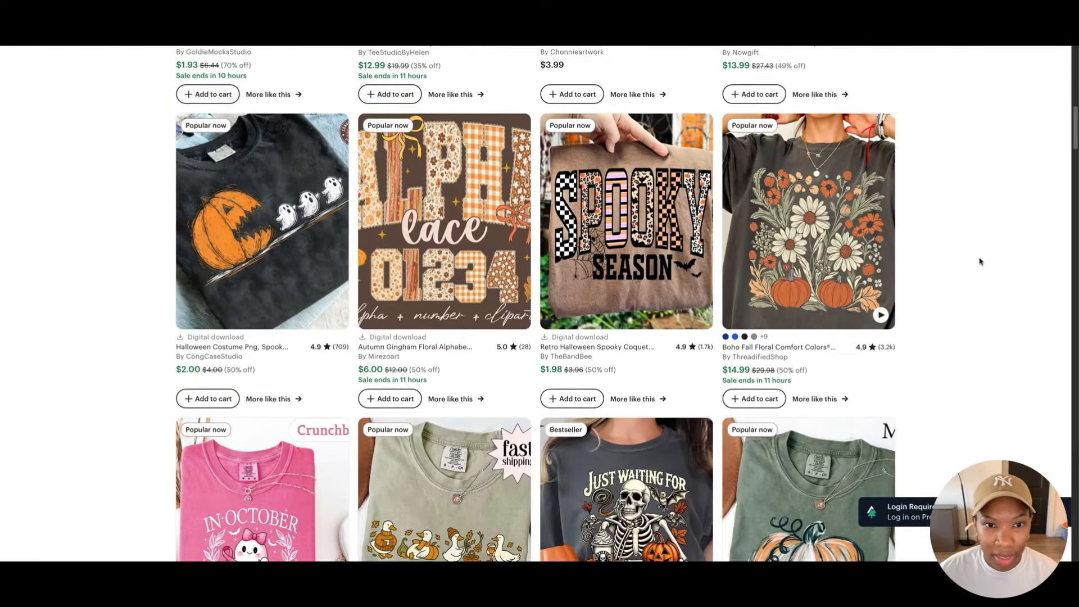
scroll(981, 262, "down", 3)
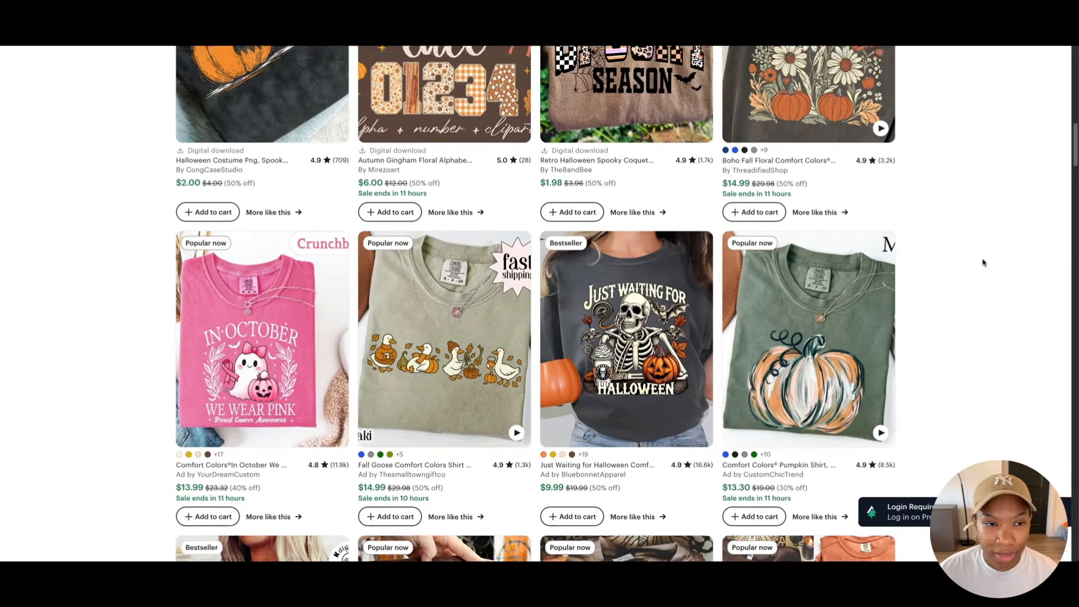
scroll(983, 263, "down", 4)
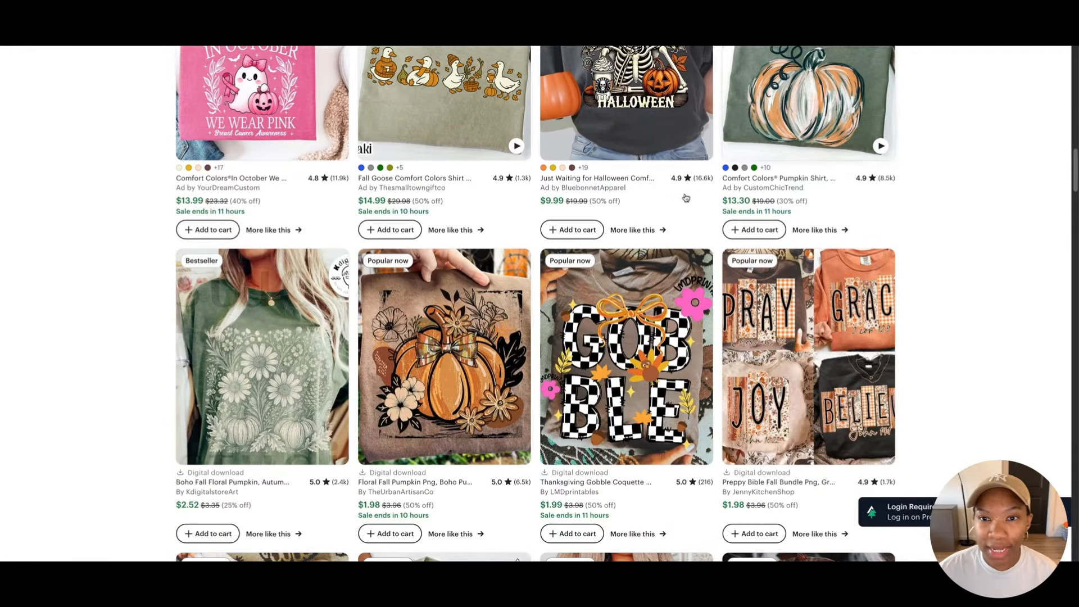
scroll(1004, 297, "down", 2)
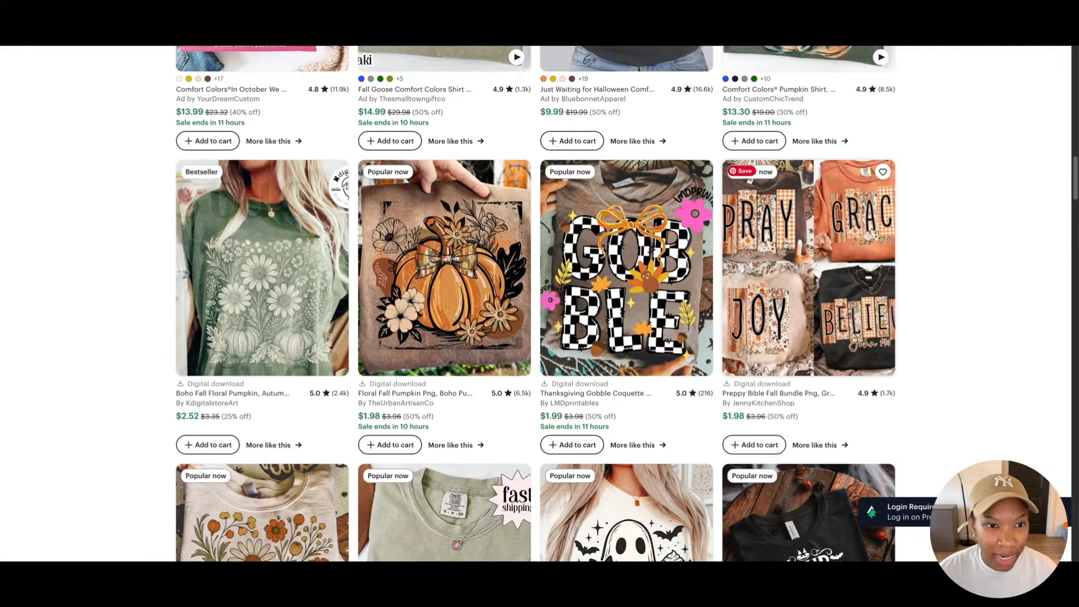
scroll(787, 243, "down", 2)
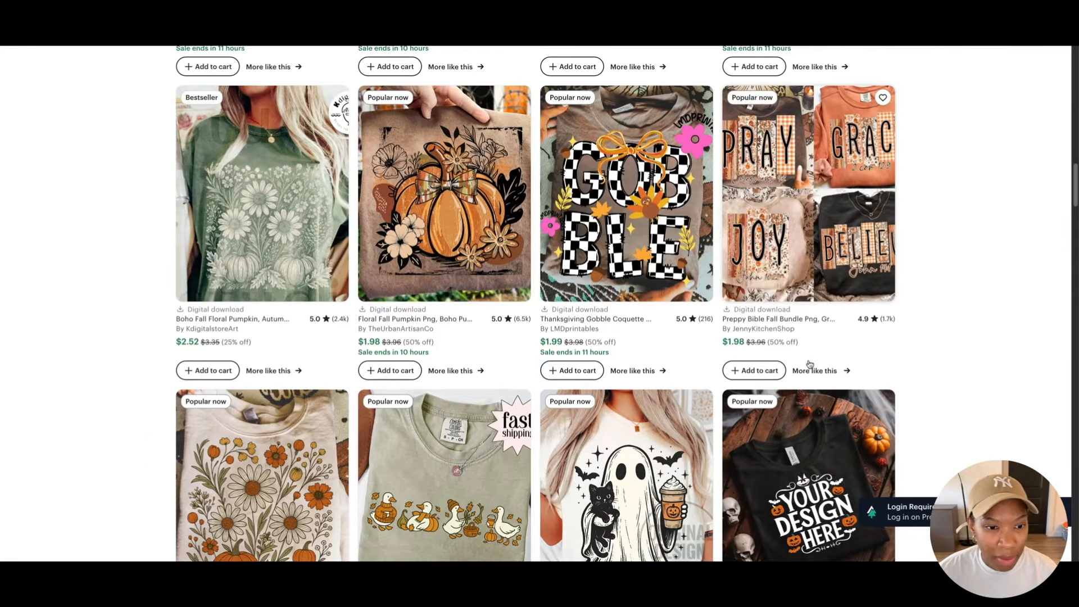
scroll(804, 337, "down", 4)
scroll(810, 365, "down", 10)
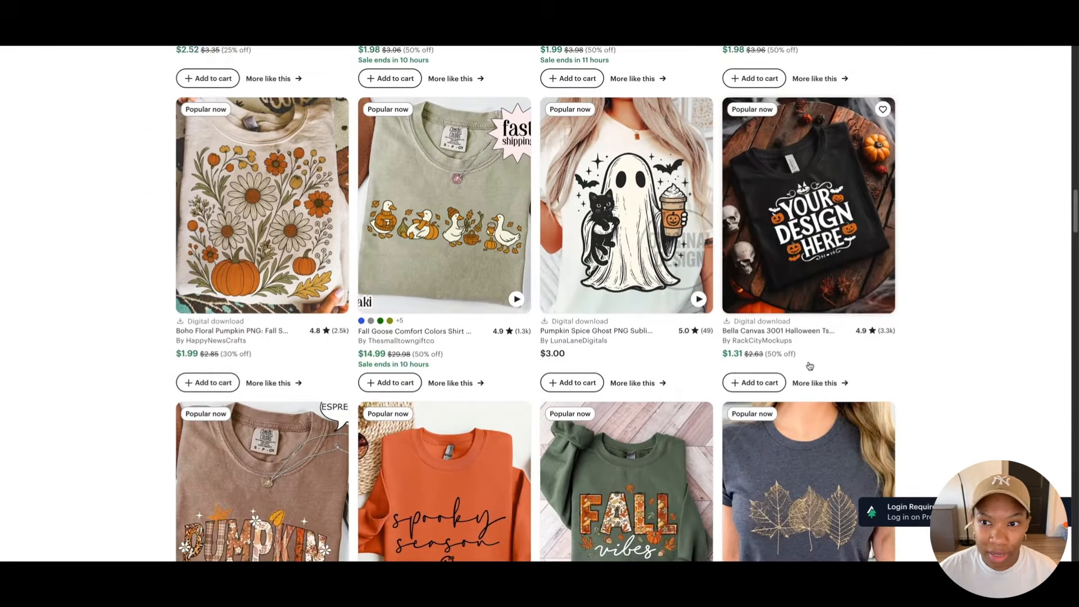
scroll(410, 415, "down", 2)
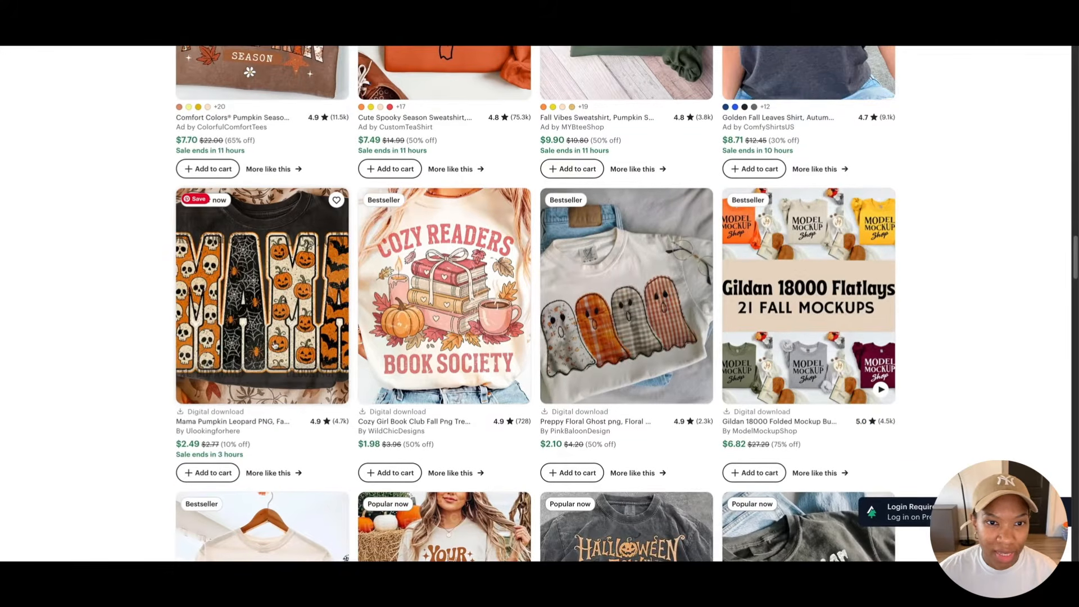
scroll(274, 344, "up", 1)
scroll(276, 345, "down", 1)
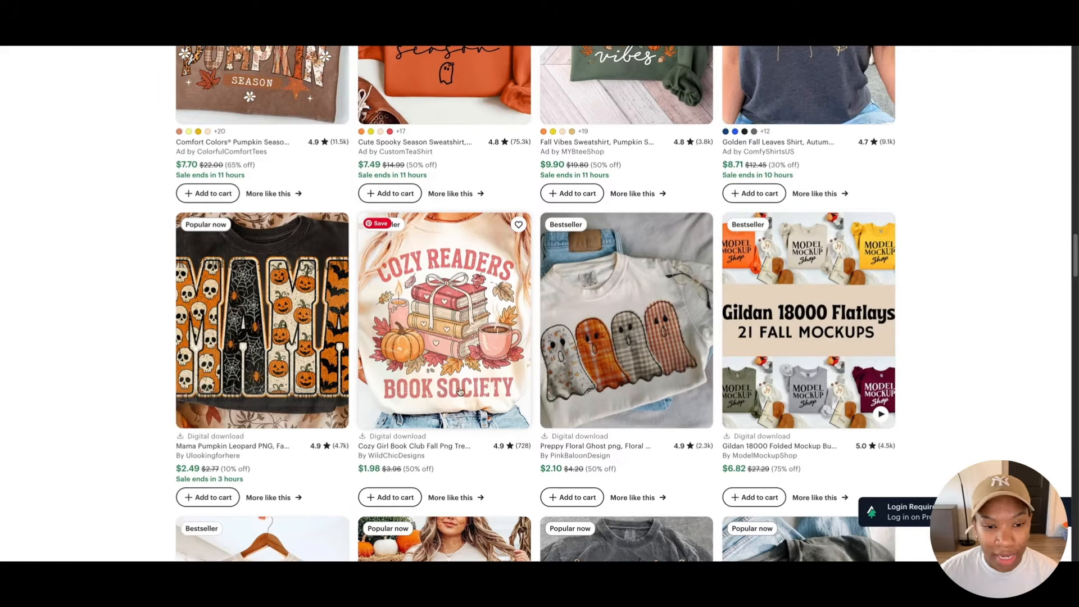
scroll(460, 392, "down", 8)
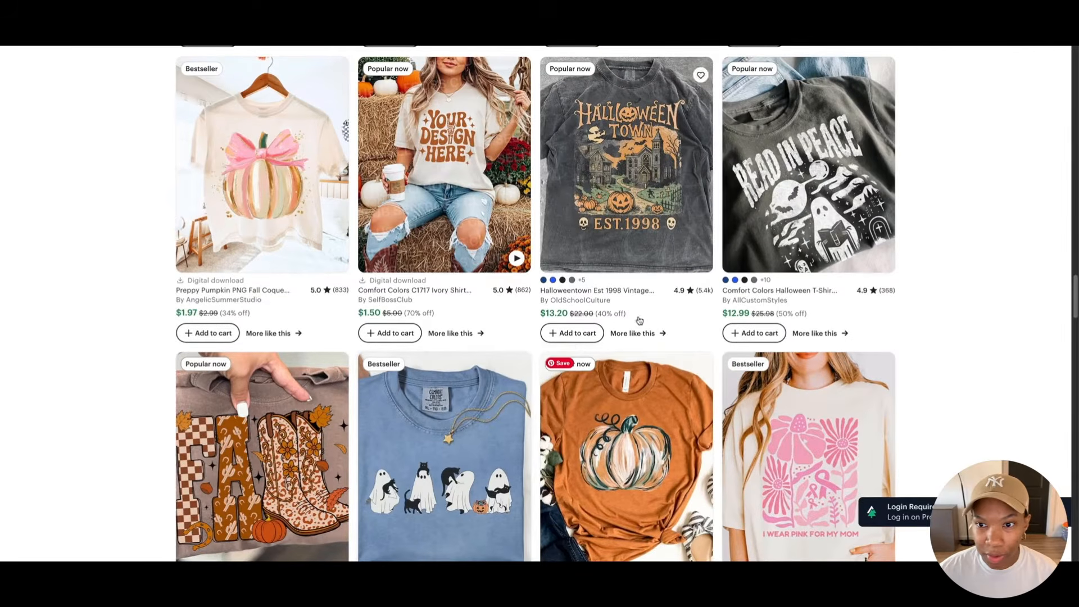
scroll(858, 290, "down", 4)
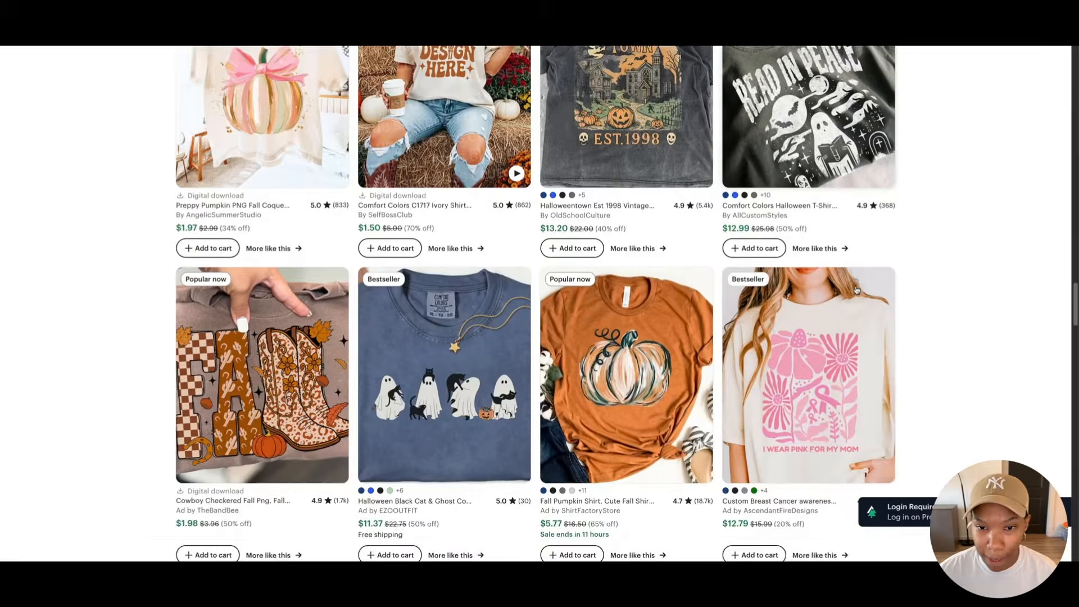
scroll(859, 292, "down", 1)
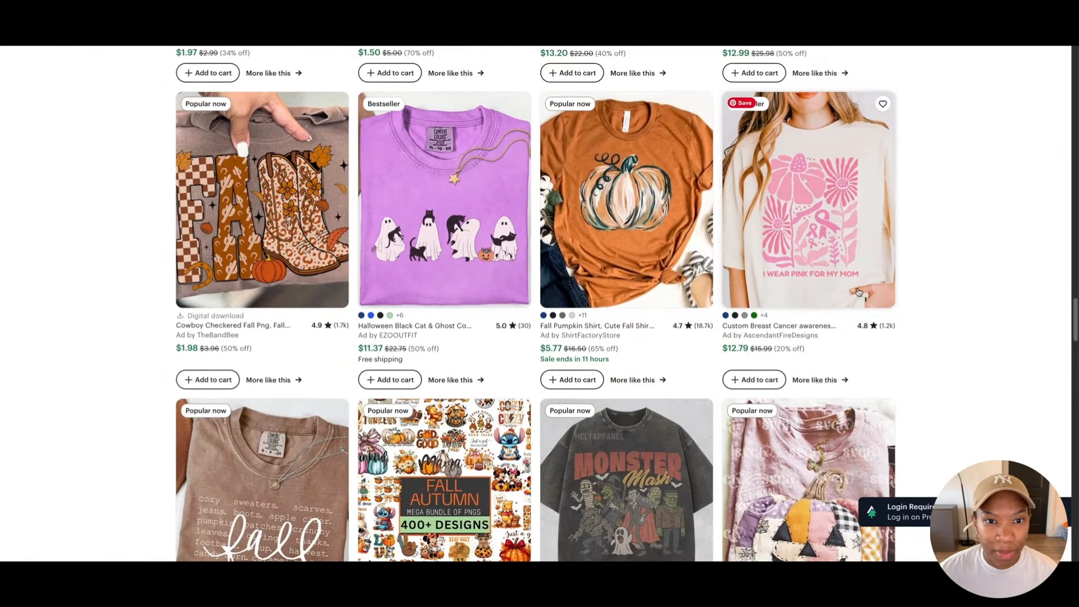
scroll(858, 292, "down", 1)
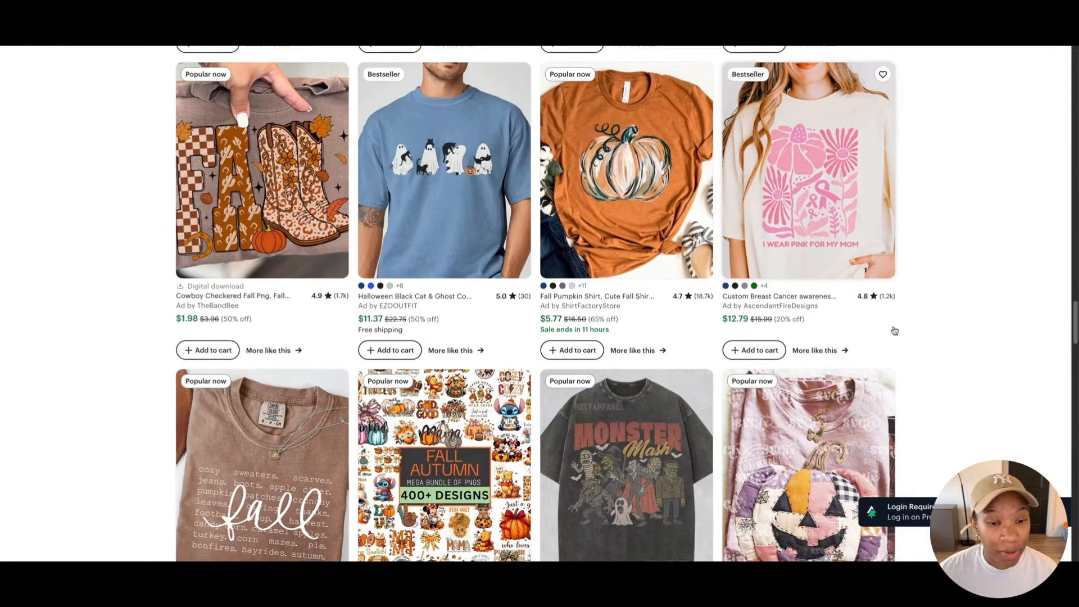
scroll(895, 331, "down", 1)
scroll(912, 317, "down", 1)
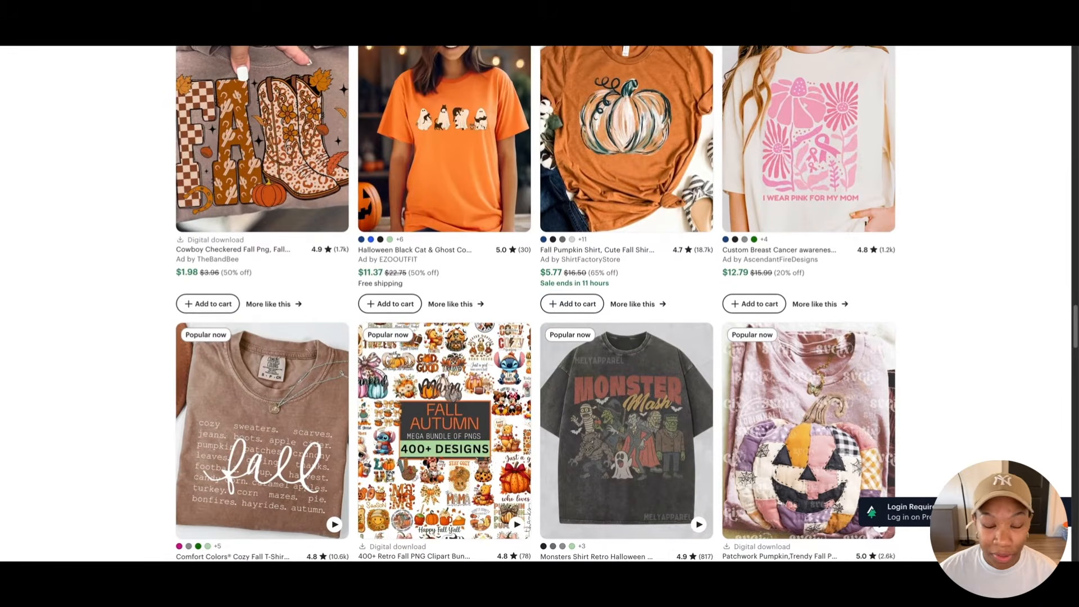
scroll(536, 303, "down", 3)
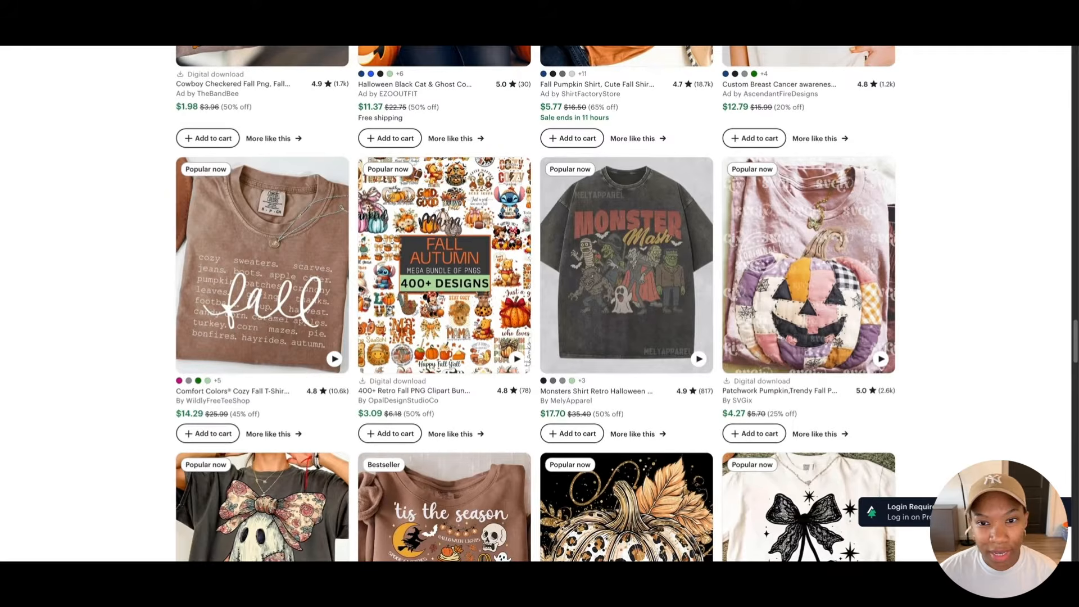
scroll(537, 304, "down", 1)
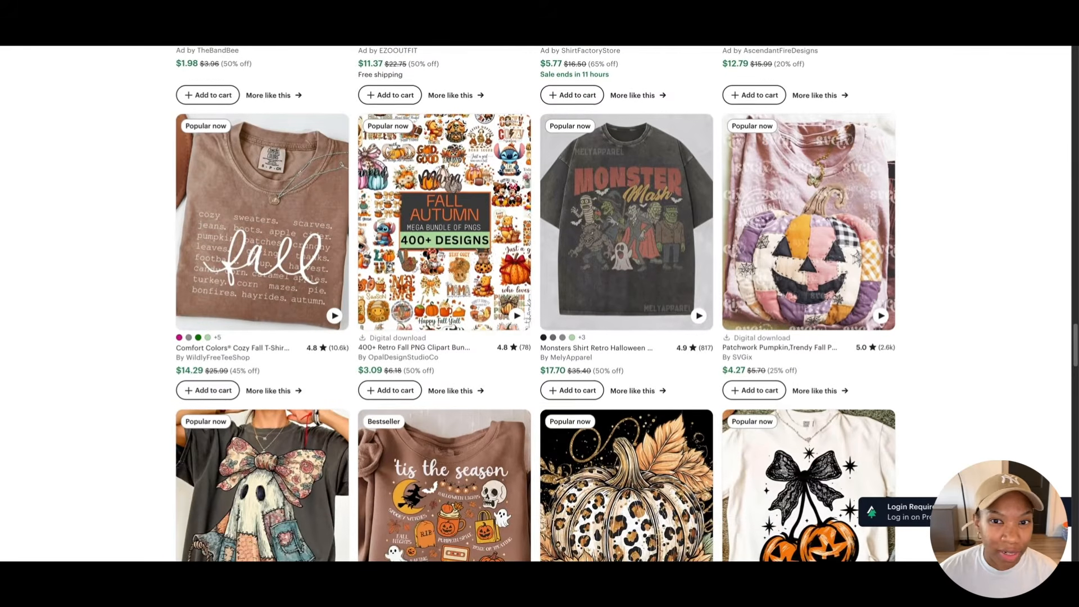
scroll(919, 307, "down", 1)
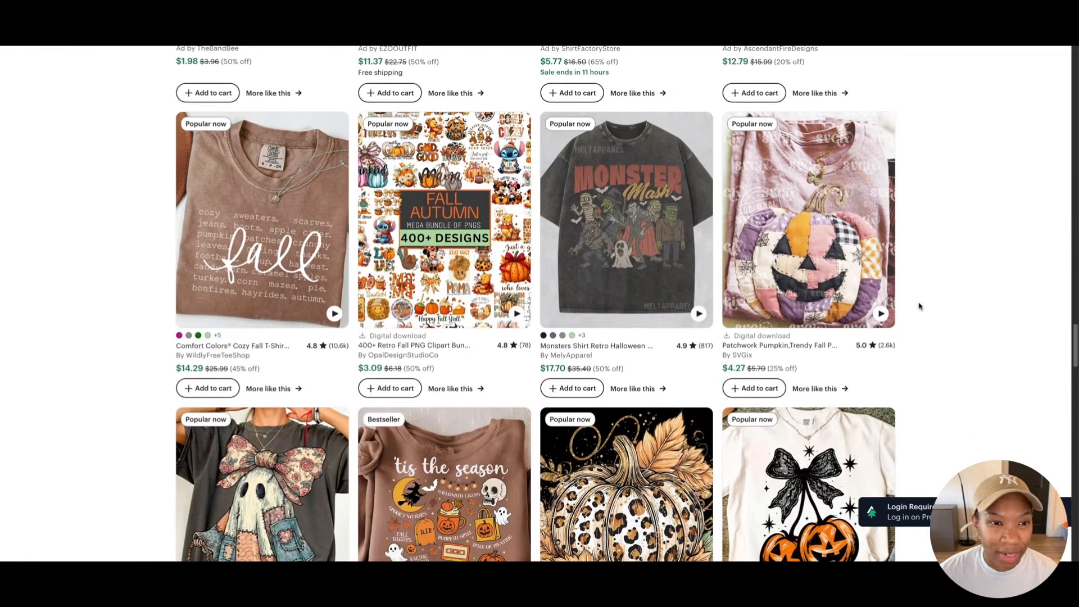
scroll(919, 306, "down", 1)
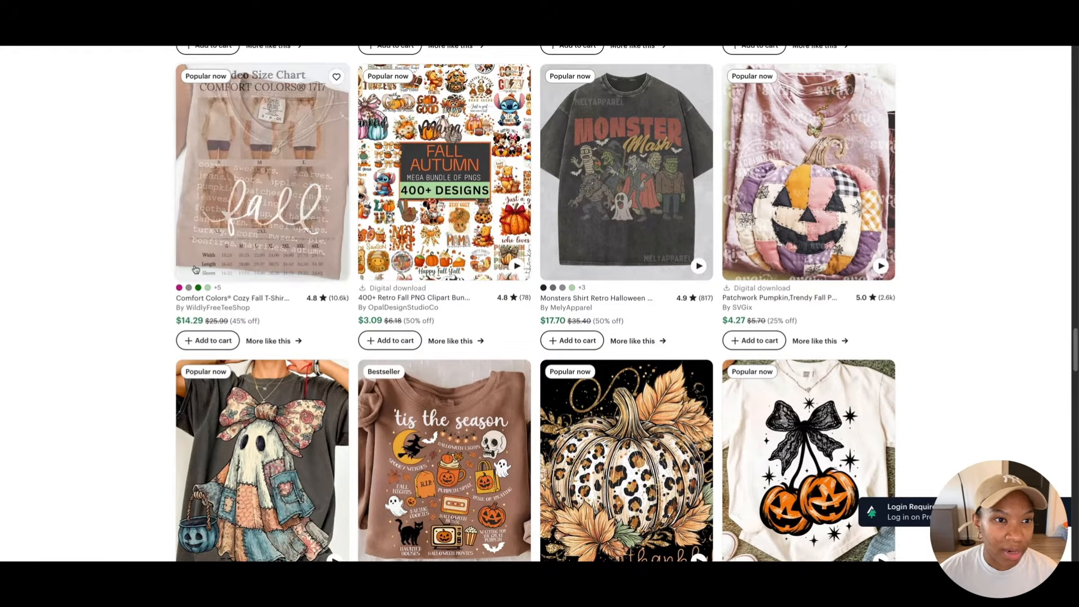
scroll(134, 476, "down", 2)
scroll(134, 476, "down", 3)
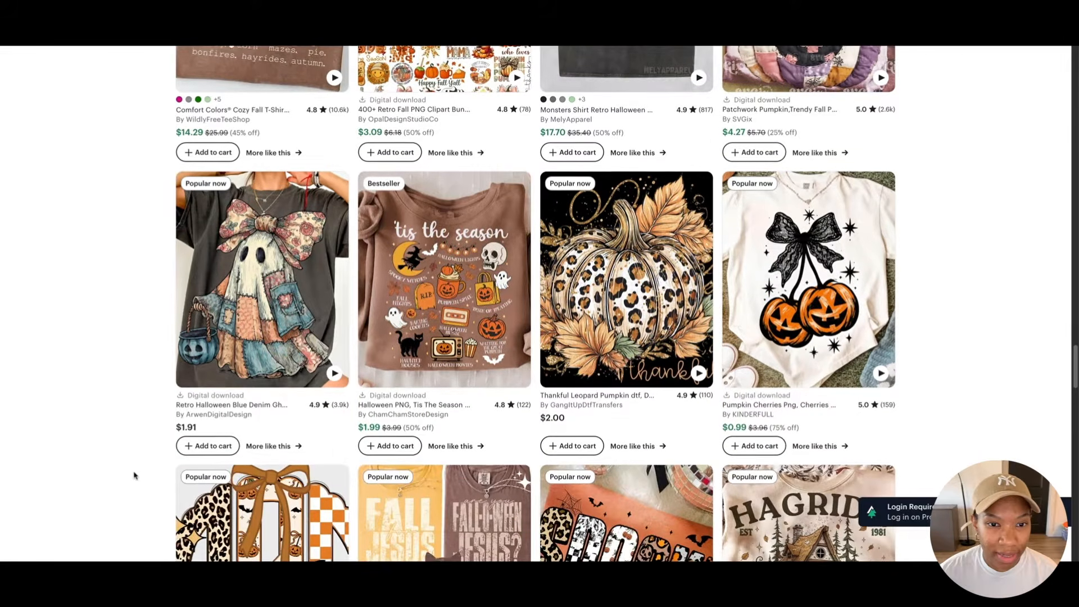
scroll(418, 329, "down", 8)
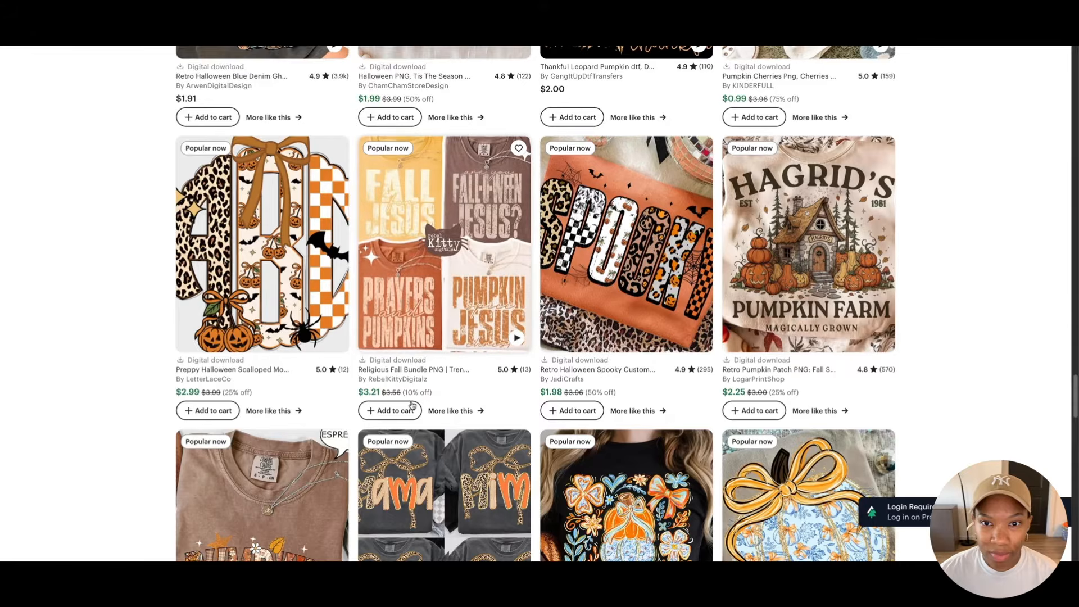
scroll(414, 399, "down", 2)
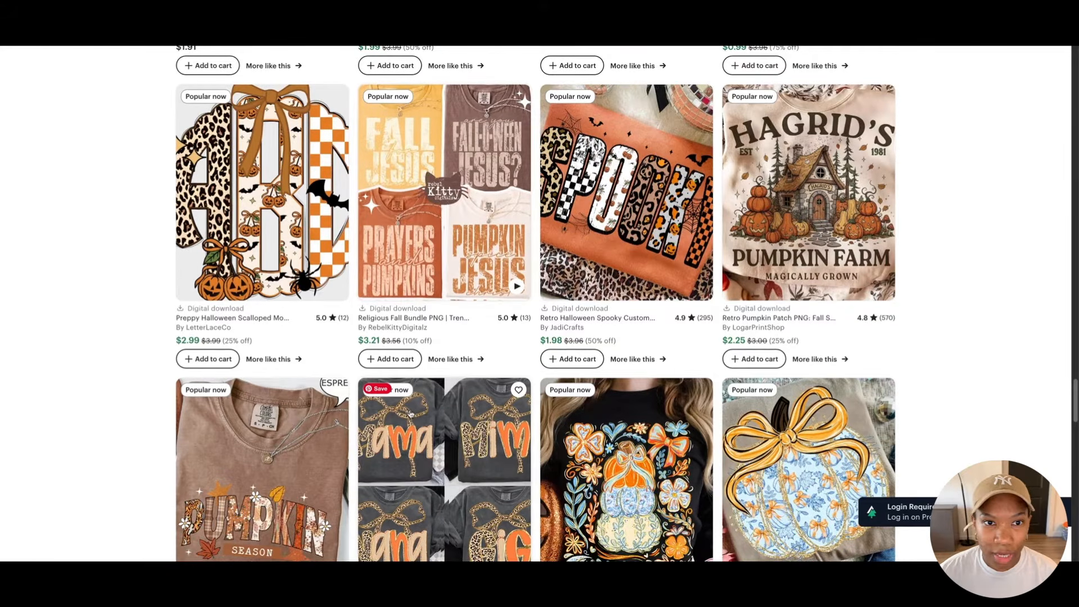
scroll(410, 414, "down", 5)
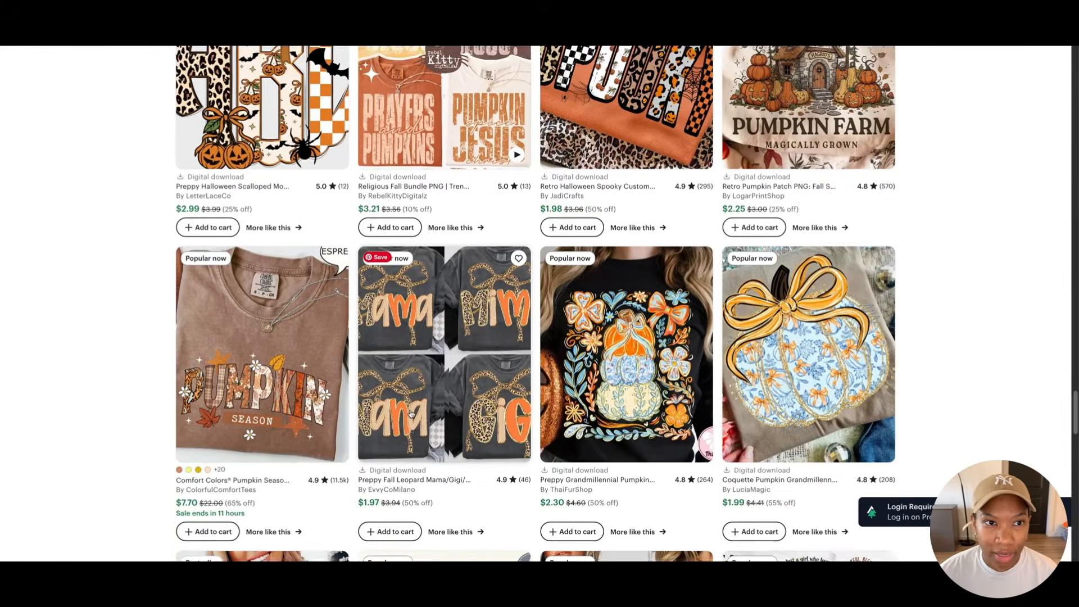
Look through the remaining fall shirt results down to the related searches for more design ideas.
scroll(472, 394, "down", 8)
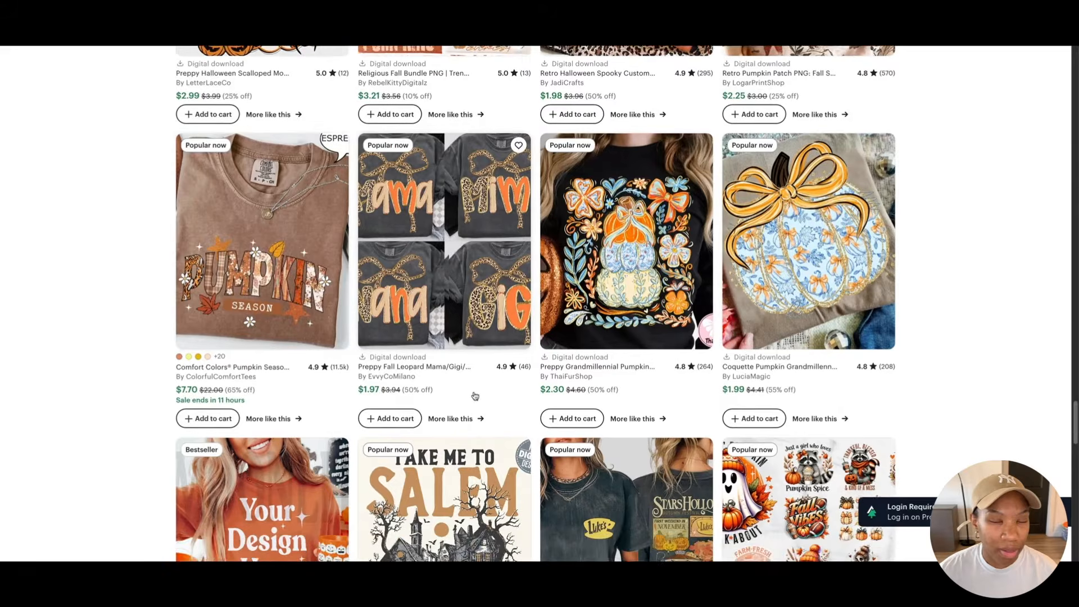
scroll(475, 395, "down", 4)
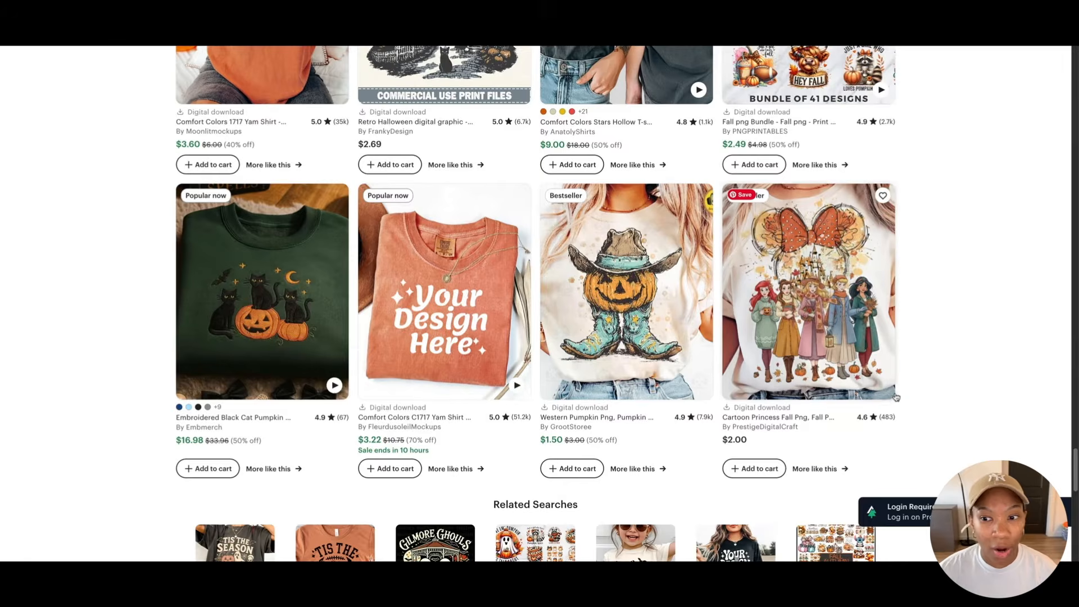
scroll(898, 395, "up", 15)
scroll(898, 395, "up", 10)
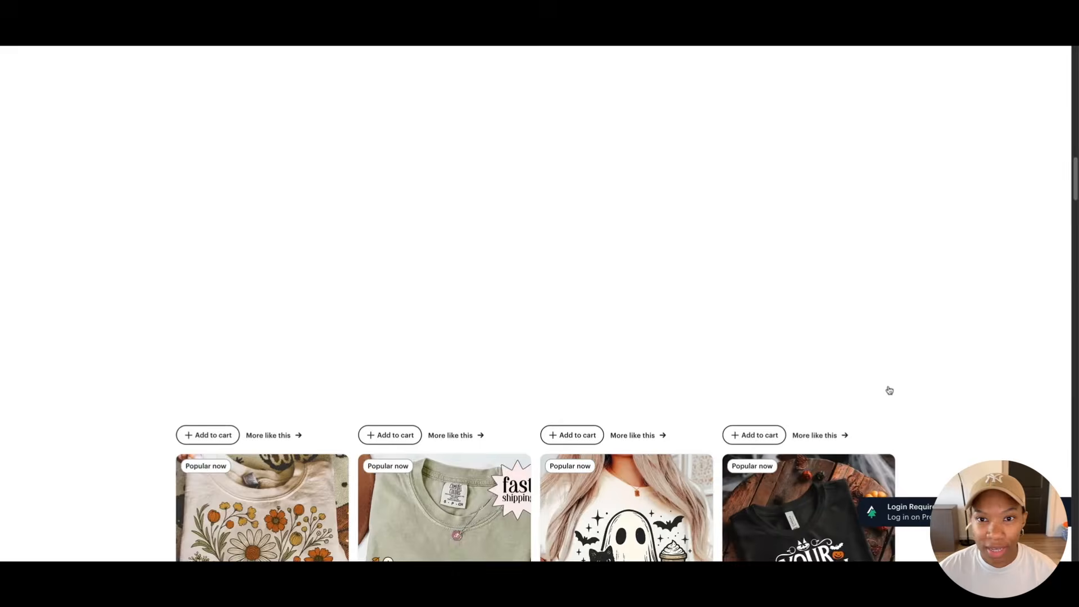
scroll(884, 395, "up", 15)
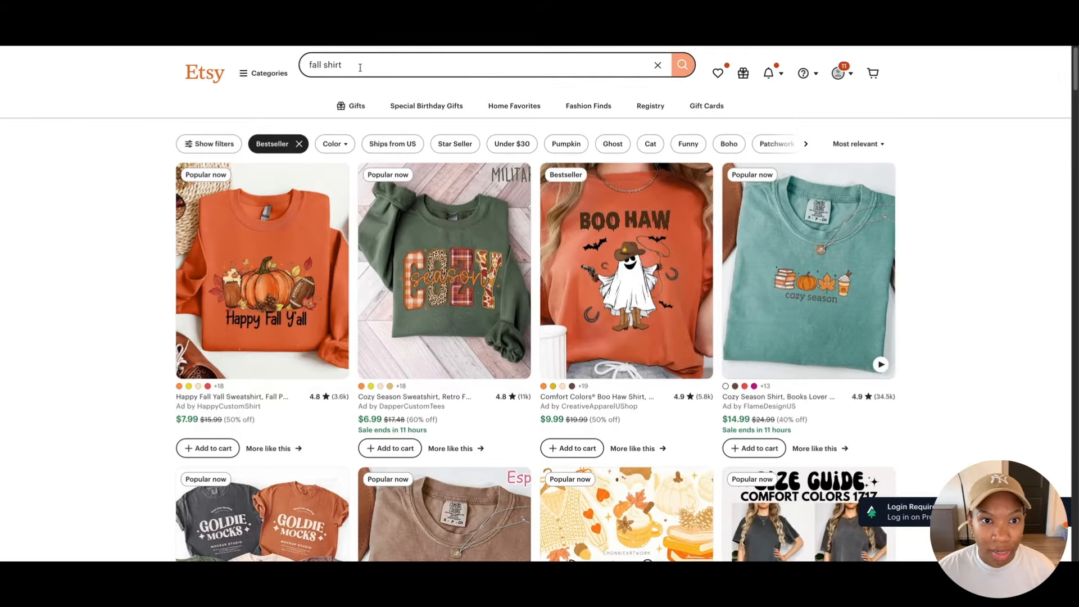
Search for "fall mug" and examine the results for popular sayings and graphics to use as inspiration.
left_click(360, 67)
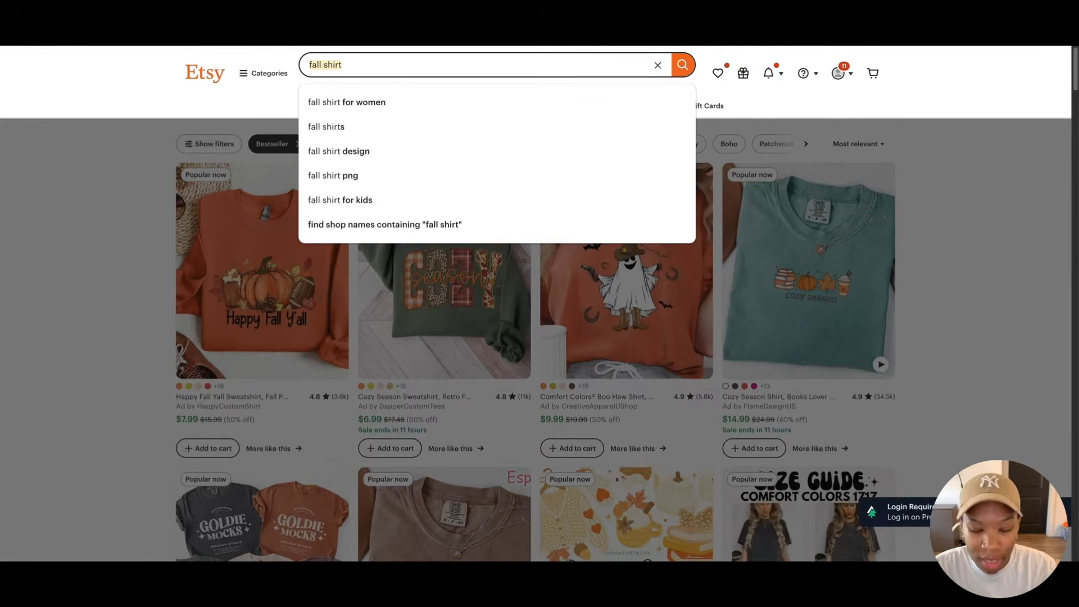
type("fall mug")
key("Return")
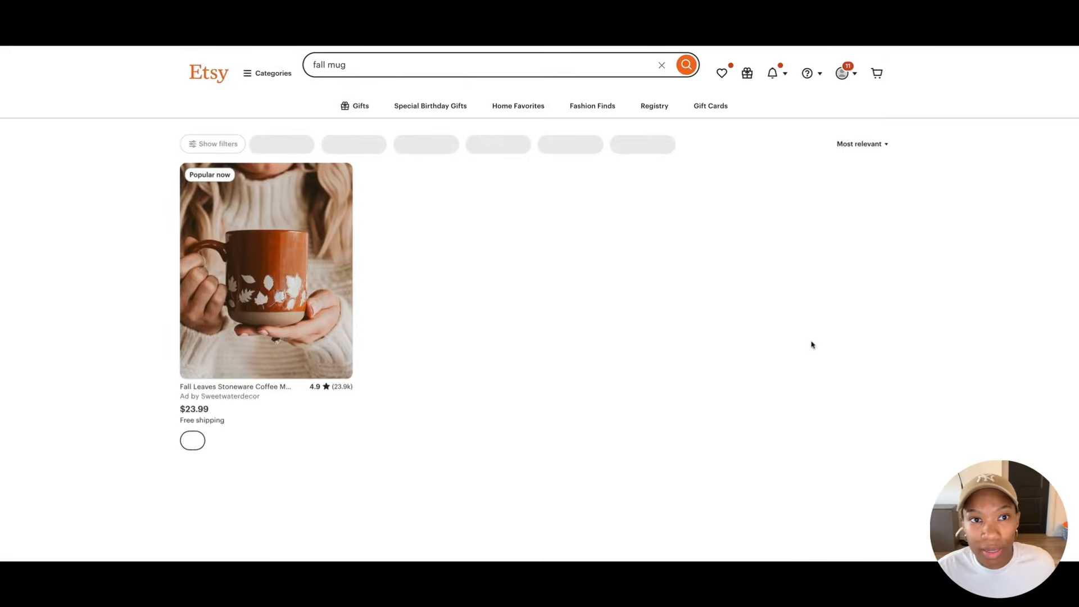
scroll(972, 373, "down", 6)
scroll(972, 373, "down", 1)
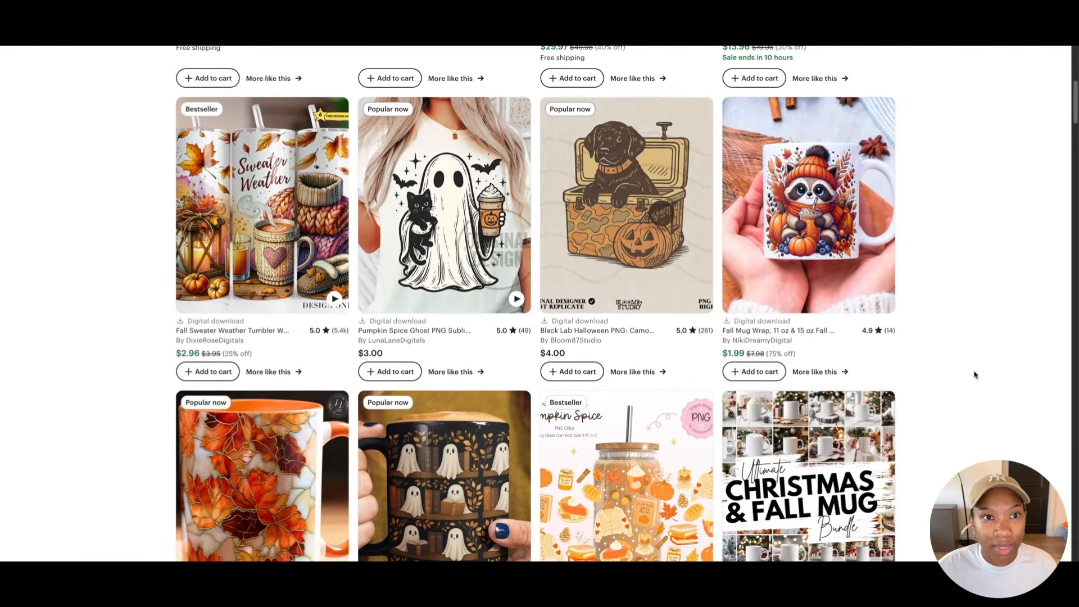
scroll(975, 373, "down", 10)
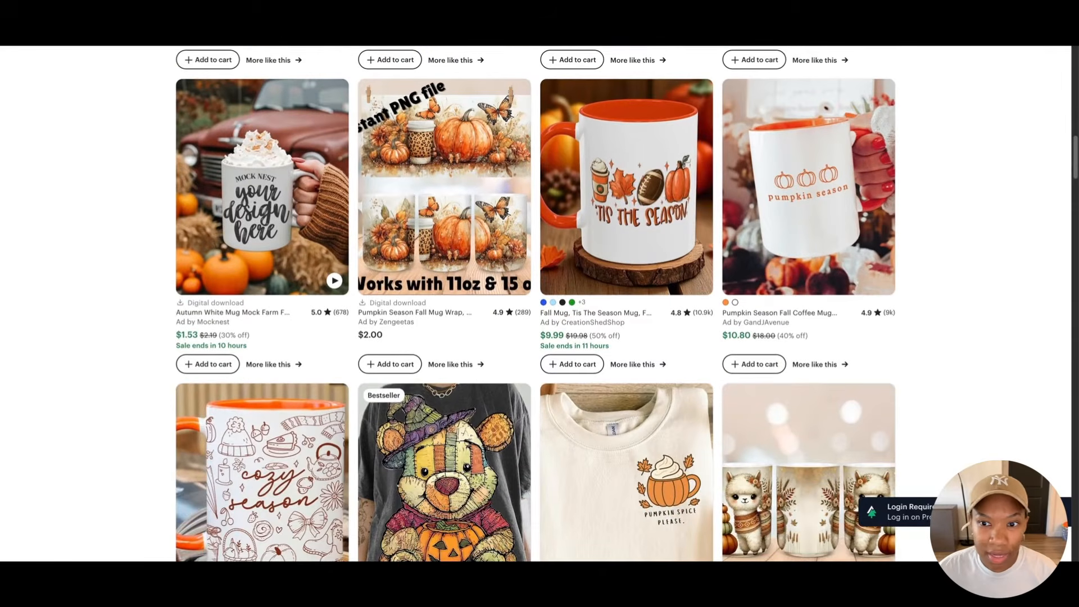
scroll(537, 304, "down", 4)
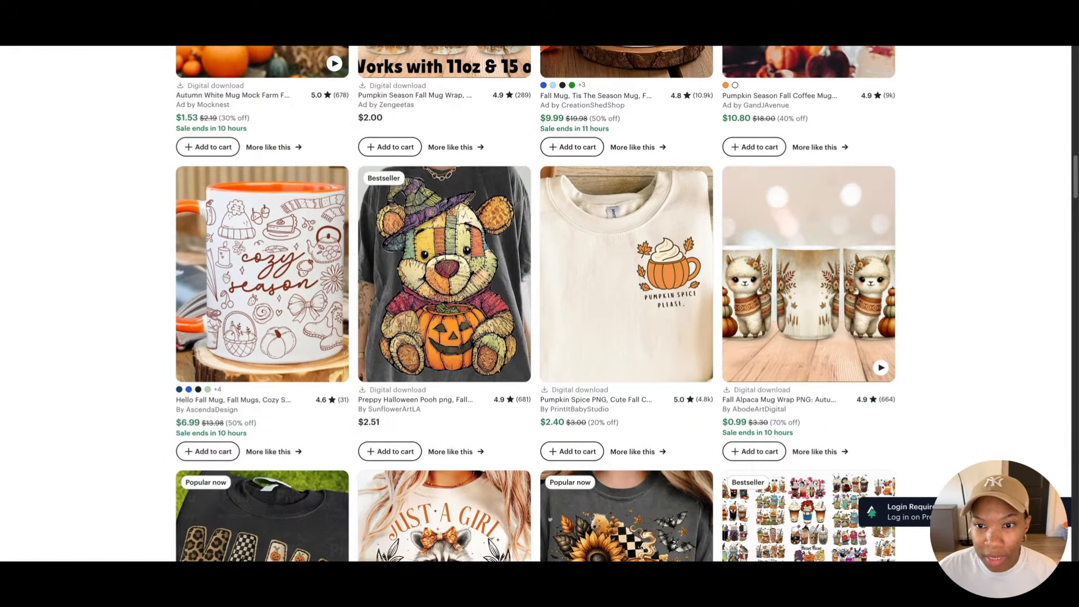
scroll(536, 304, "down", 4)
scroll(963, 379, "down", 1)
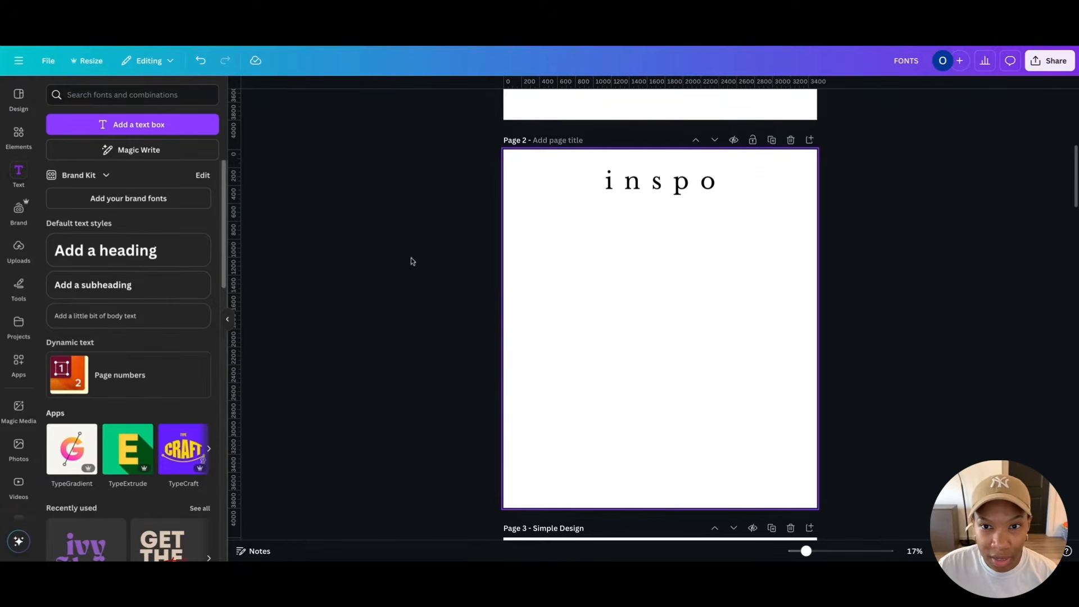
Switch to Canva, paste the raccoon "Just a girl who loves Pumpkin Spice" image onto the inspo page, and enlarge it below the title along the left edge.
key("ctrl+v")
left_click_drag(661, 432, 600, 365)
left_click_drag(599, 303, 538, 279)
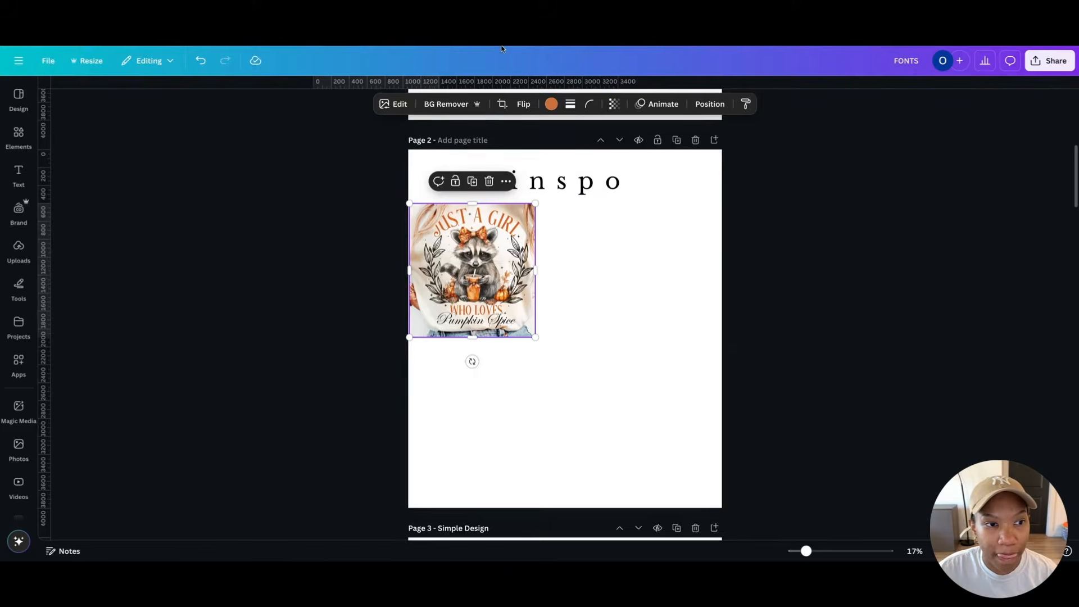
mouse_move(535, 338)
left_mouse_down()
mouse_move(562, 379)
mouse_move(532, 341)
left_mouse_up()
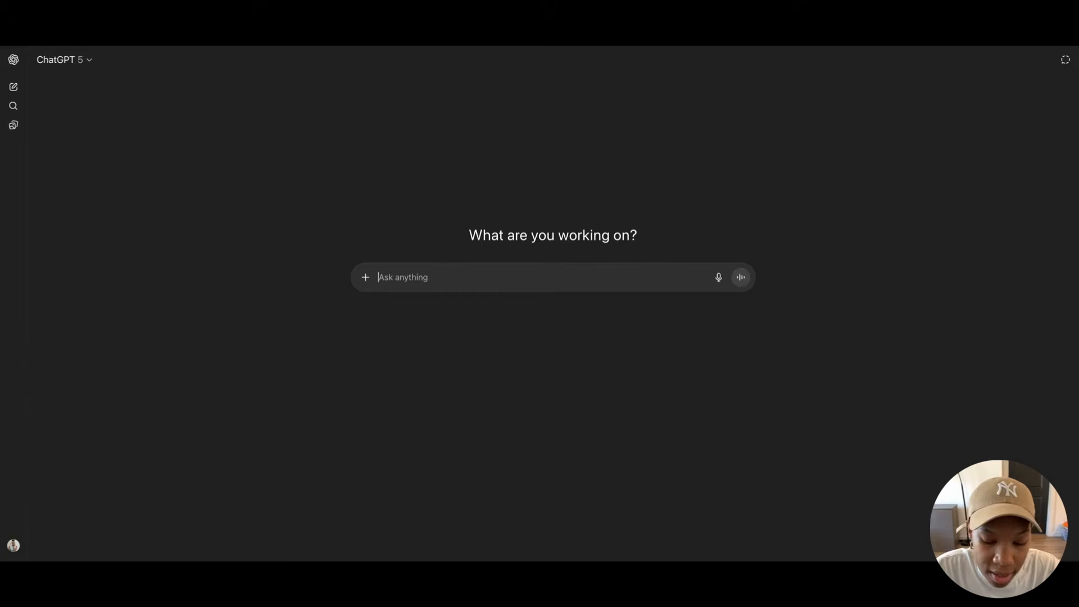
Switch to ChatGPT and submit the prompt "give me some t-shirt sayings spinoffs of the saying just a girl who loves pumpkin spice".
type("glve")
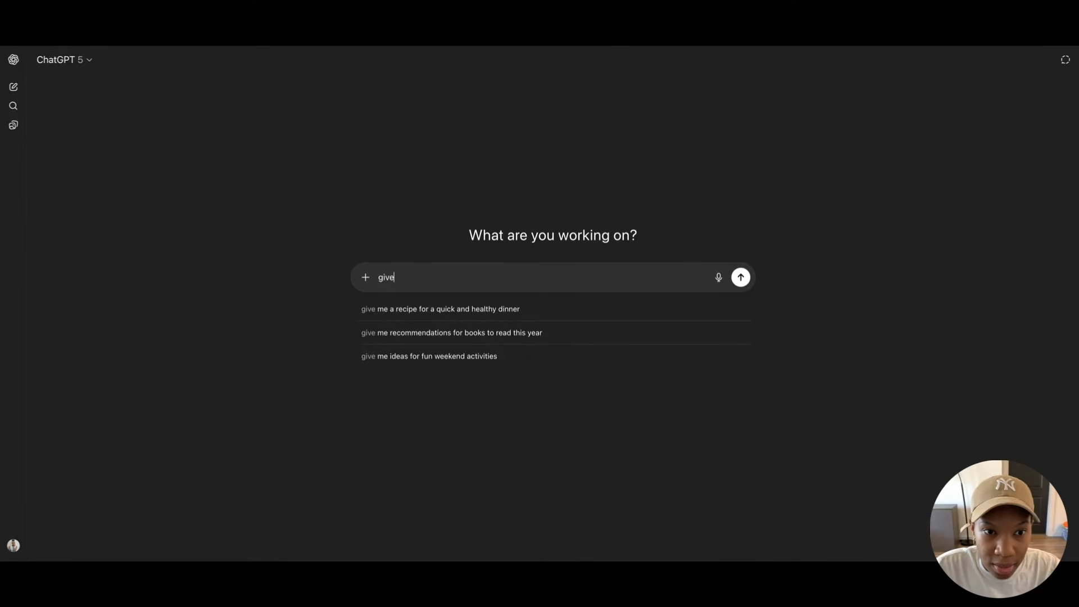
type(" me some s")
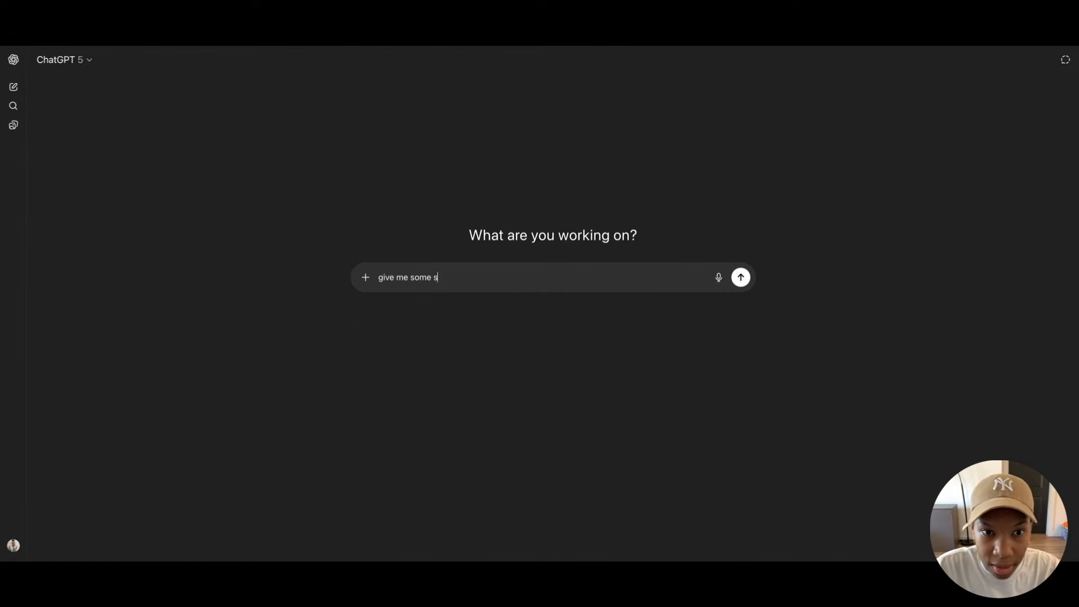
type("pinoffs of the saying just a girl who loves ")
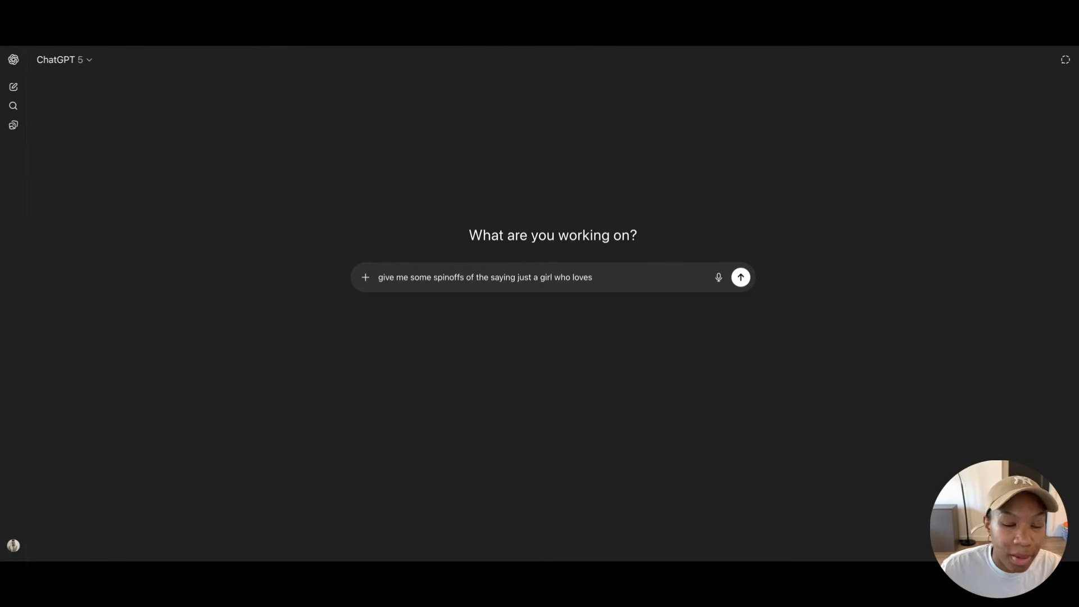
type("pumpkin spice")
left_click(431, 277)
type("t-shirrtt")
key("BackSpace")
key("BackSpace")
key("BackSpace")
key("BackSpace")
key("BackSpace")
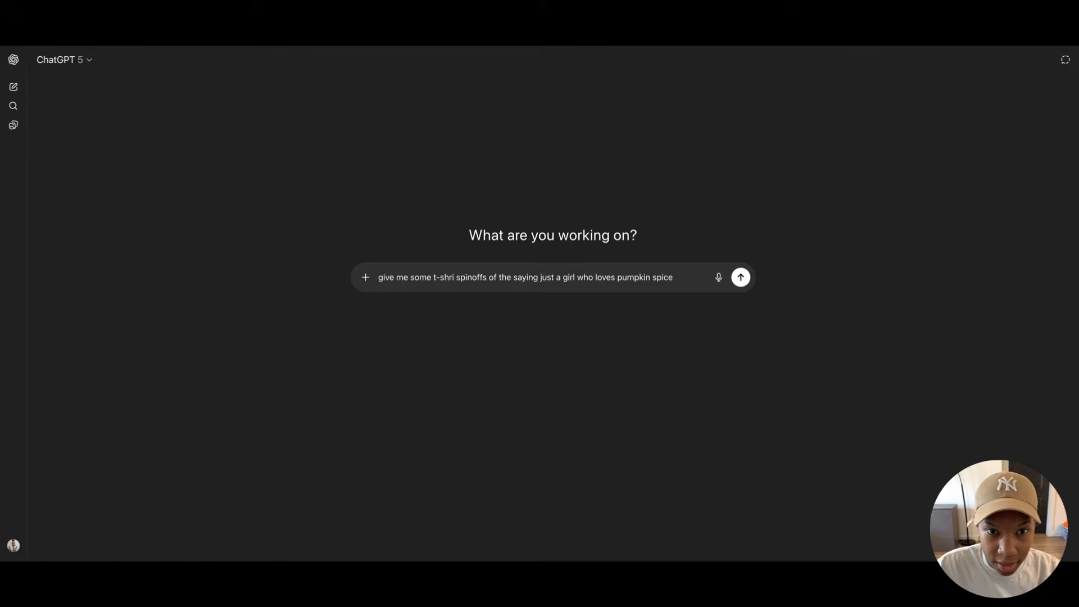
type("irt sayings")
key("Return")
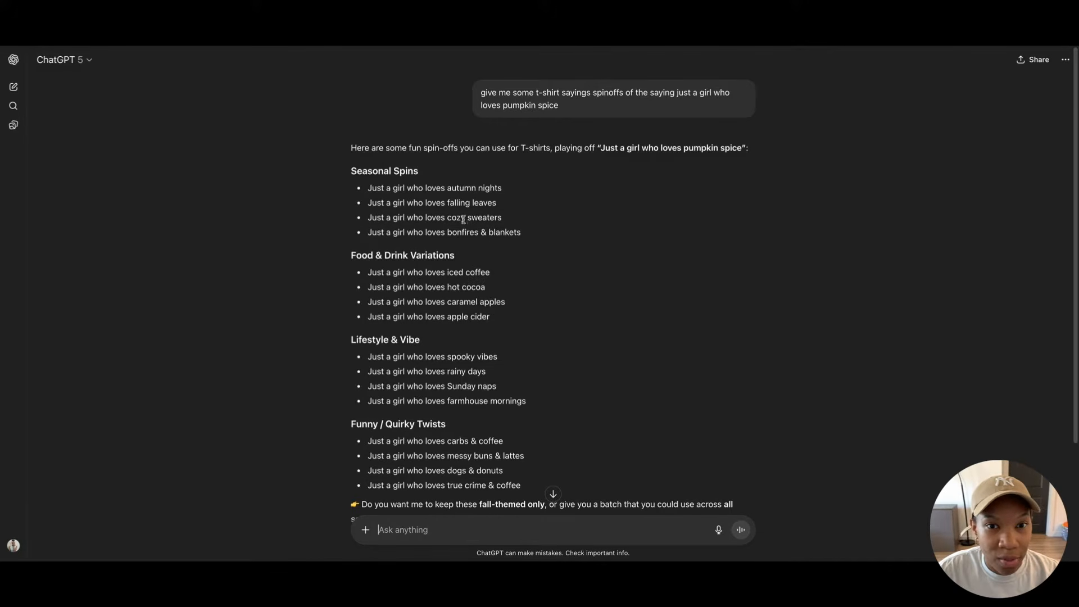
Copy "Just a girl who loves cozy sweaters" into a duplicate of Canva's inspo title, placed below the raccoon image, and tighten its letter spacing.
left_click_drag(368, 220, 509, 222)
key("ctrl+c")
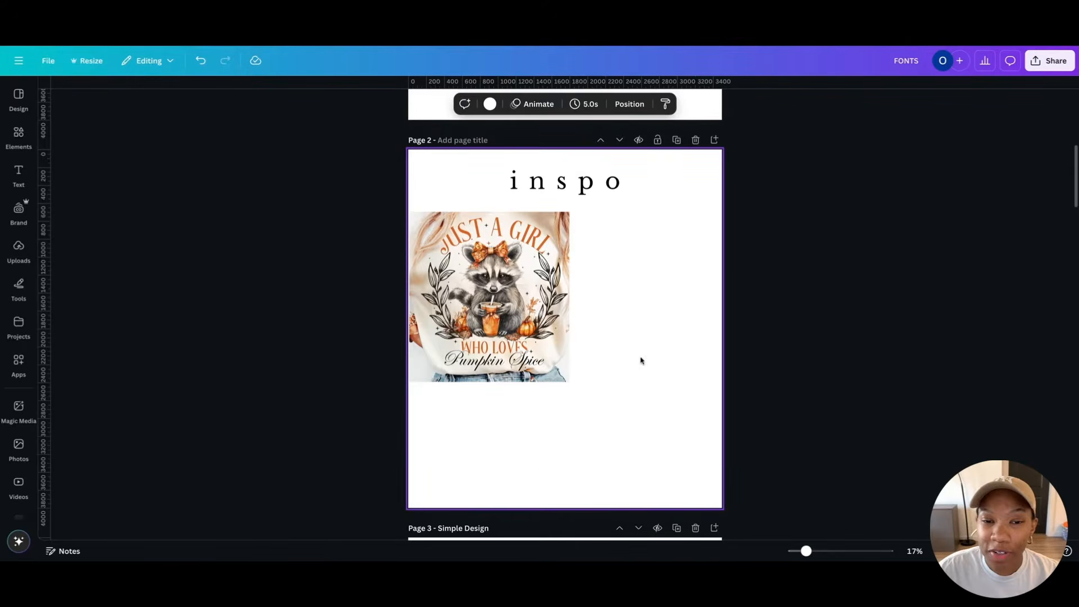
key("Tab")
left_click(607, 187)
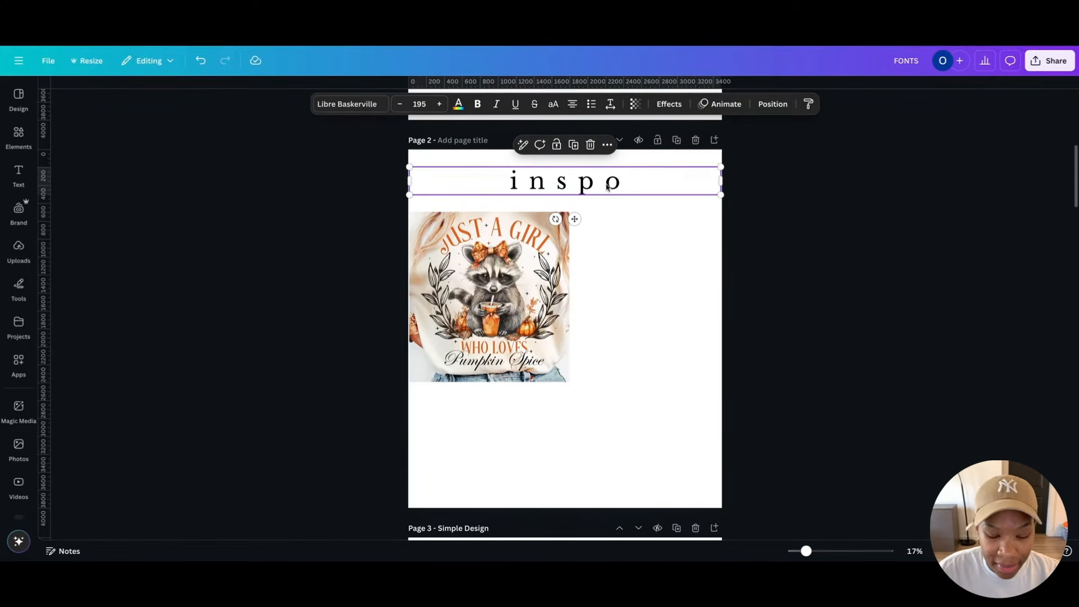
key("ctrl+d")
double_click(582, 429)
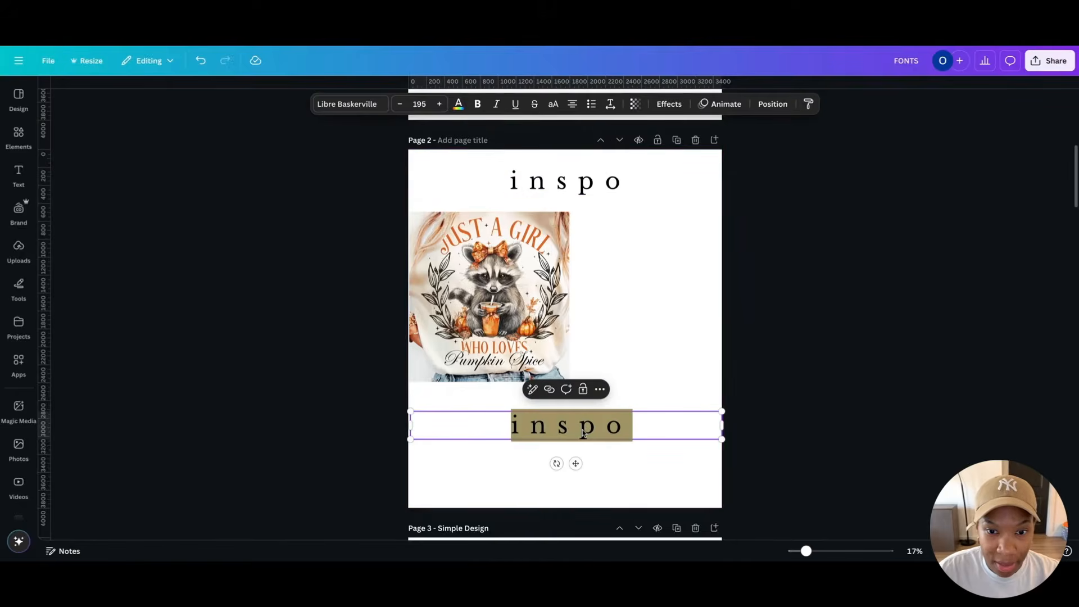
key("ctrl+v")
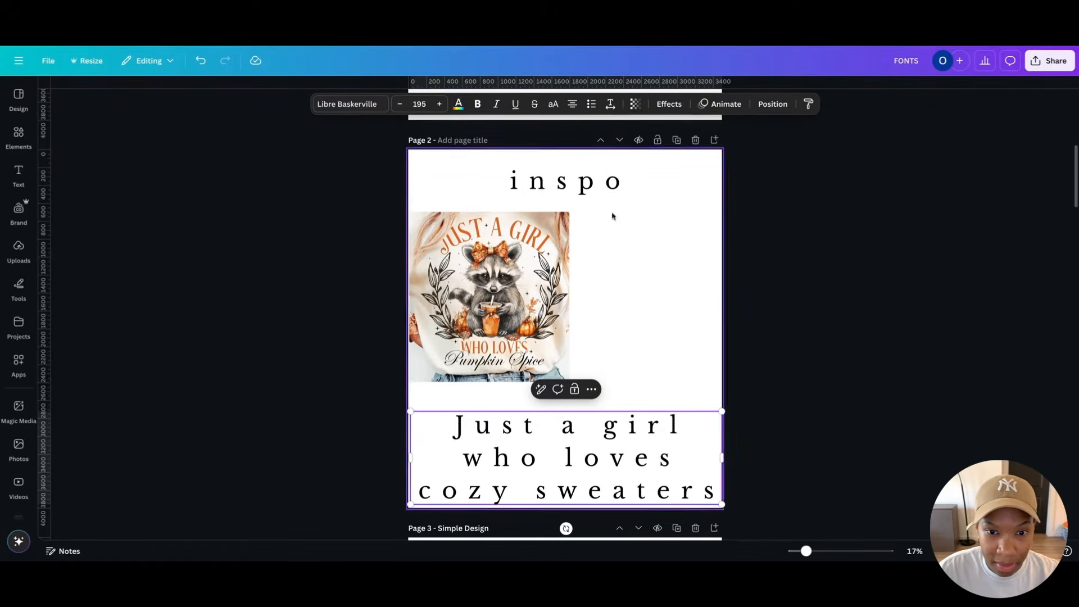
left_click(610, 103)
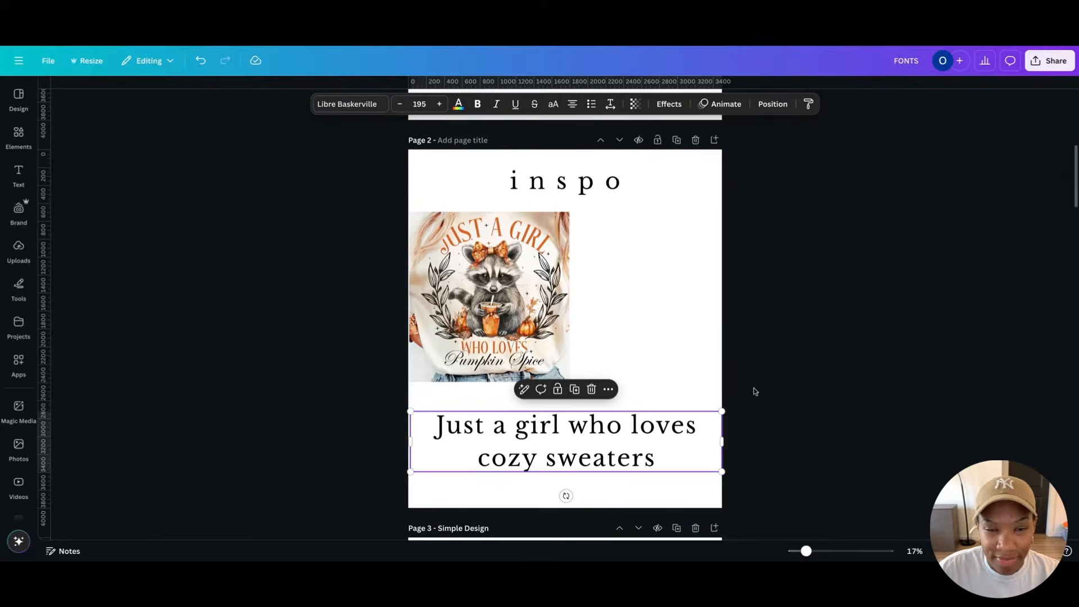
Move the "Just a girl who loves cozy sweaters" text to the blank Simple Design page and narrow its text box slightly.
left_click(537, 257)
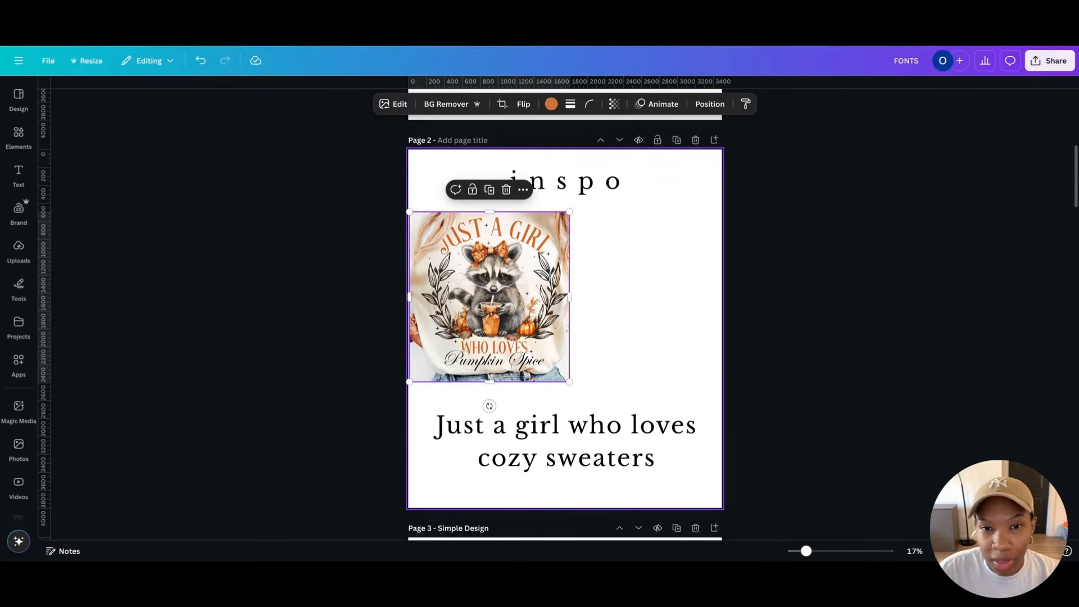
left_click(598, 321)
scroll(596, 326, "down", 6)
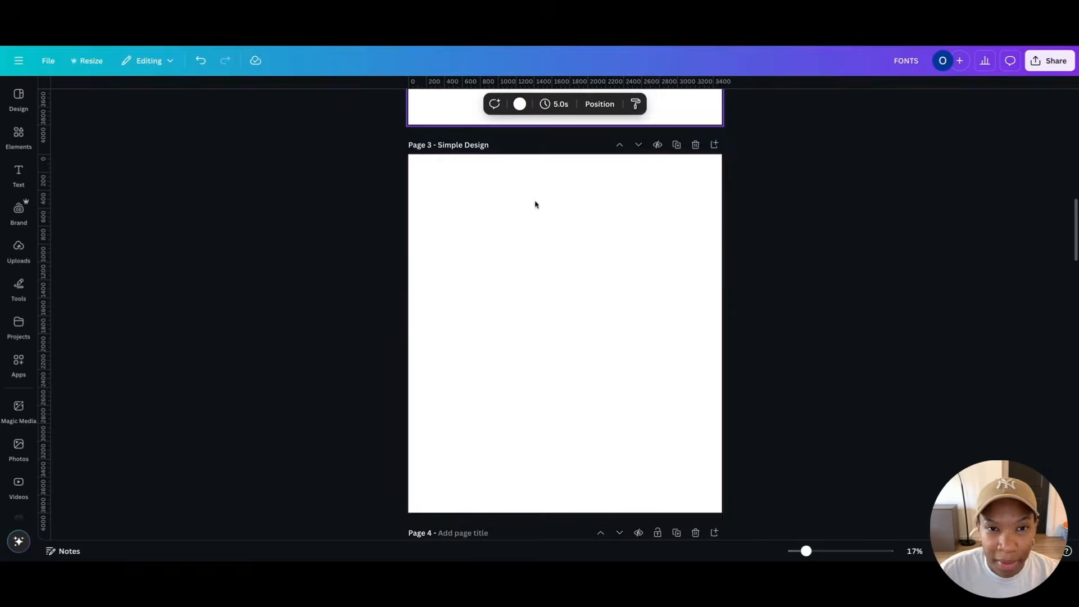
scroll(551, 256, "up", 2)
left_click_drag(581, 147, 594, 405)
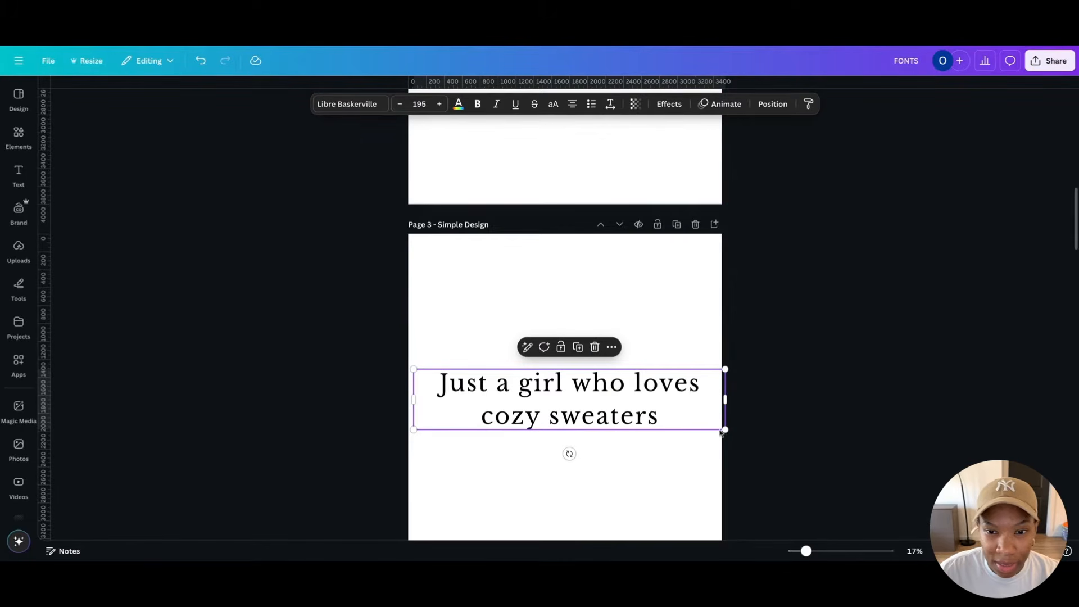
left_click_drag(725, 401, 696, 401)
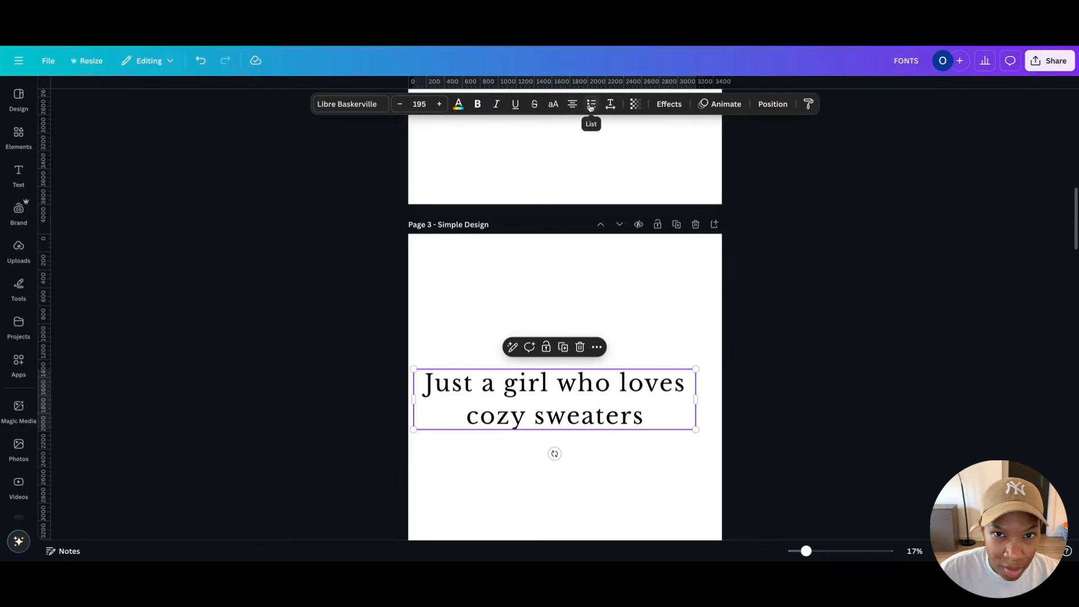
Set the saying's letter spacing to 0 and center the text horizontally in the upper part of the Simple Design page.
left_click(609, 105)
left_click_drag(575, 148, 572, 149)
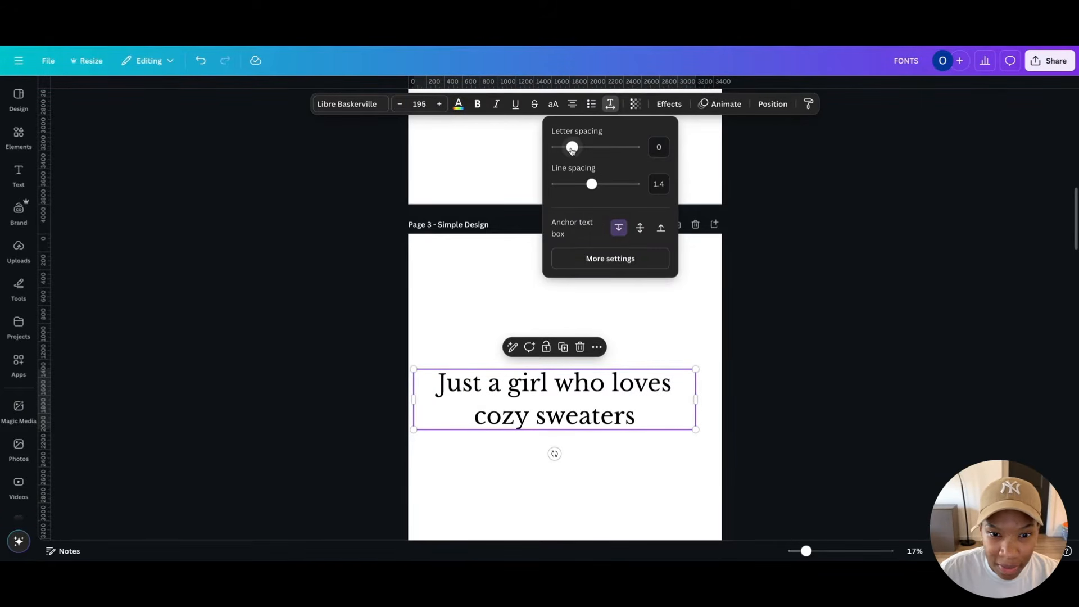
left_click(647, 405)
left_click_drag(654, 400, 663, 349)
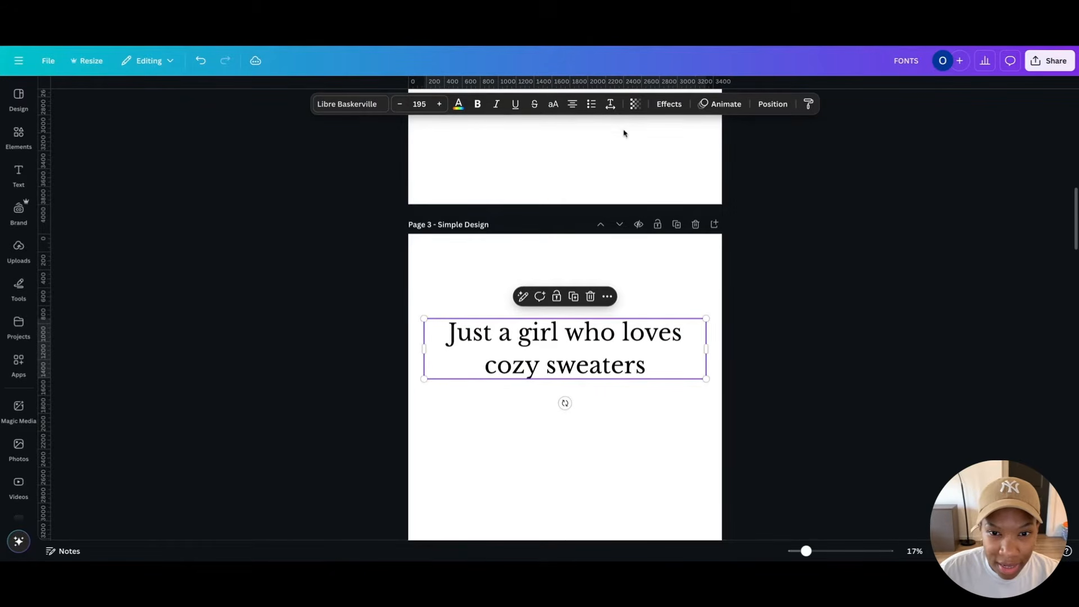
Reduce the saying's line spacing to 1.03 and move the text slightly lower on the page.
left_click(611, 105)
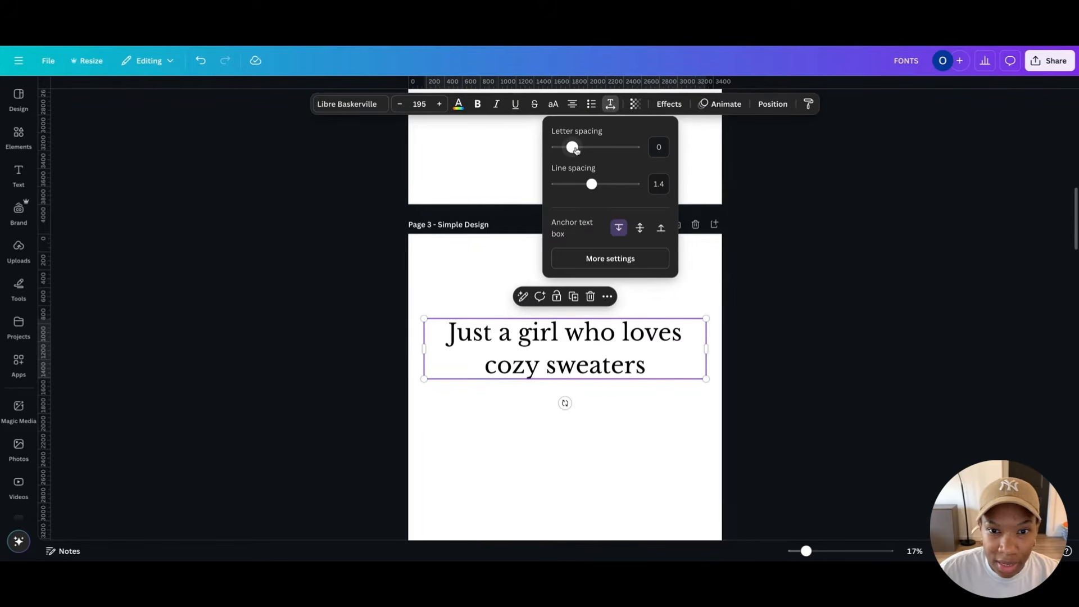
left_click_drag(590, 184, 579, 182)
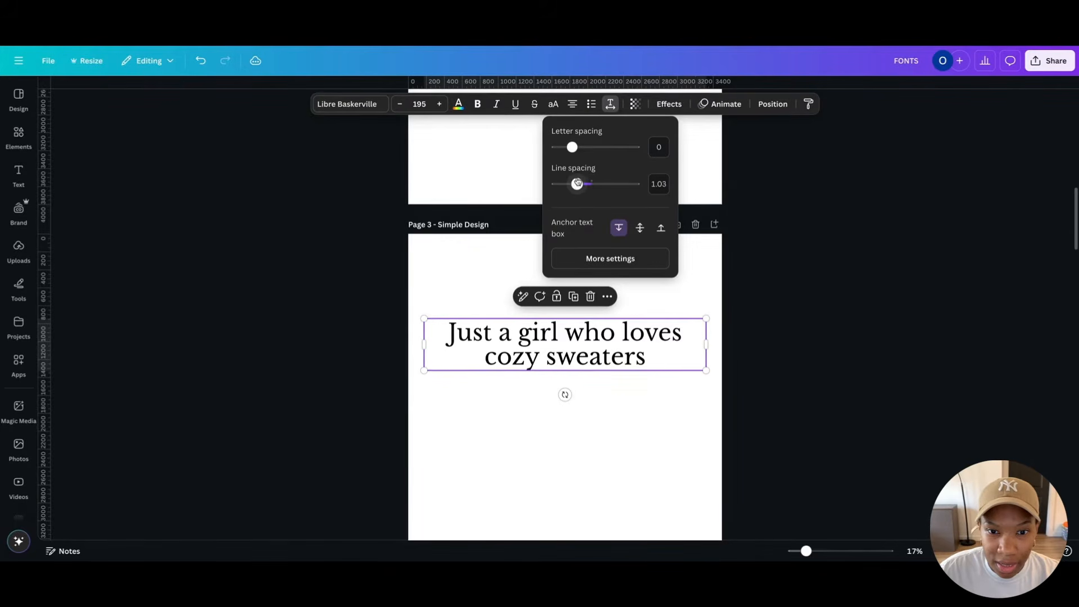
left_click(691, 393)
left_click_drag(644, 348, 647, 372)
left_click(690, 249)
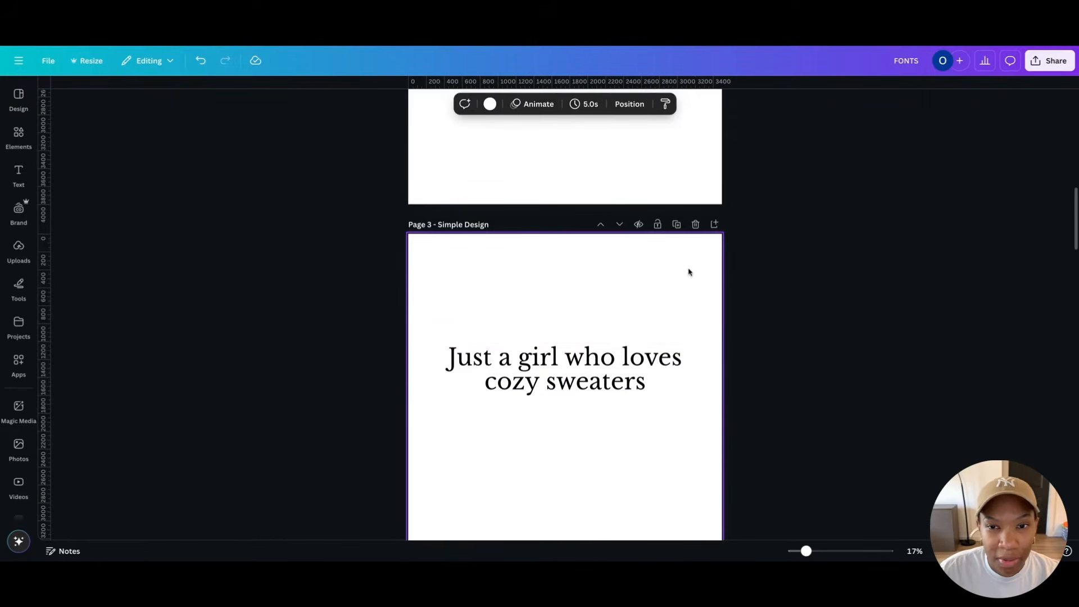
Set the Simple Design page's background to the custom solid brown #966A49.
scroll(687, 323, "down", 2)
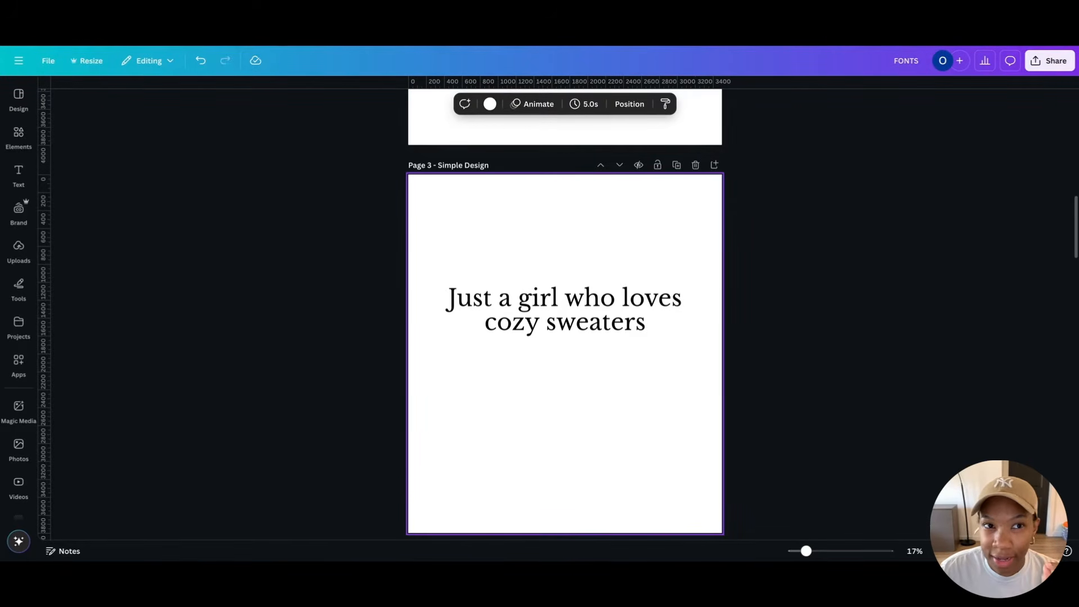
left_click(481, 104)
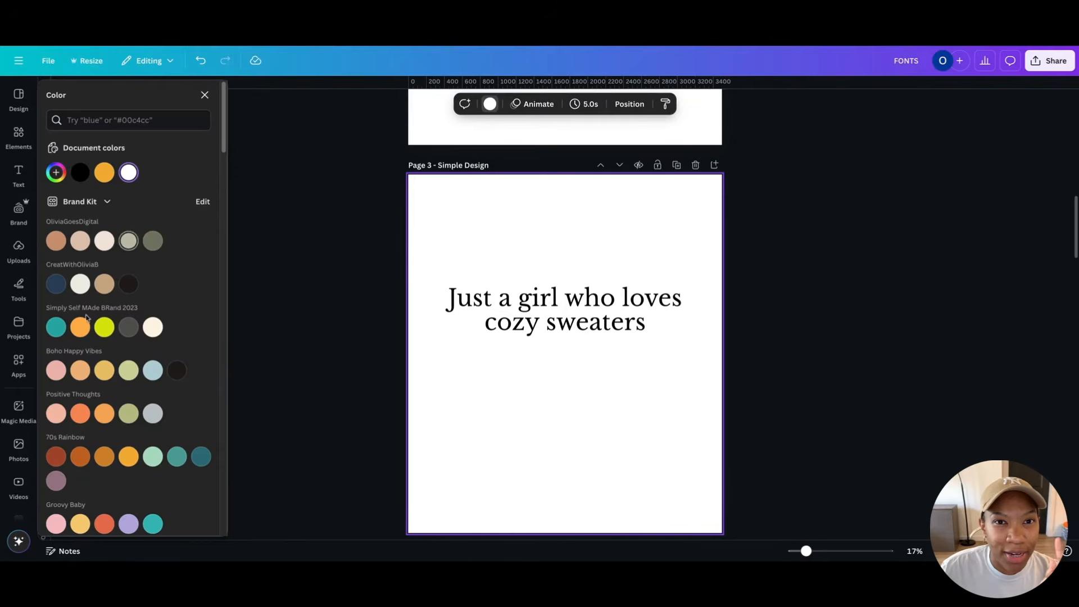
left_click(56, 172)
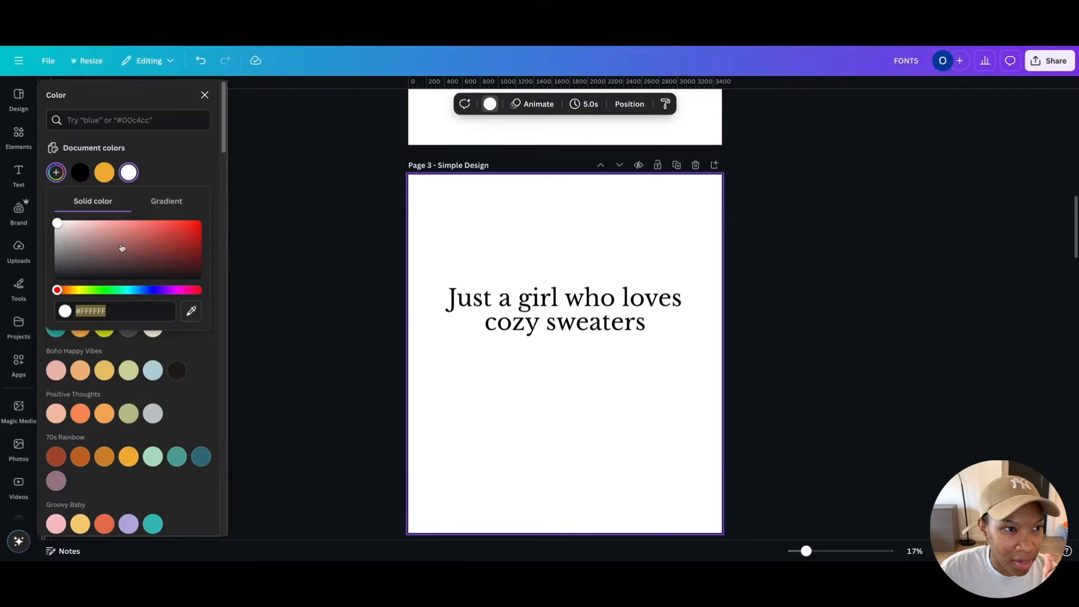
left_click(130, 245)
left_click_drag(57, 289, 67, 290)
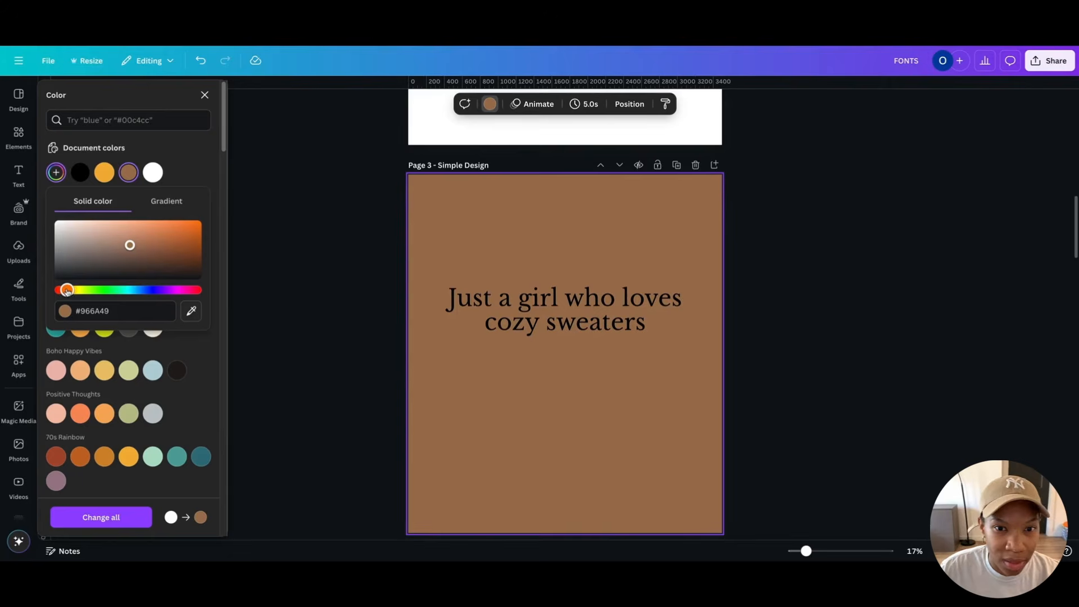
Change the saying's text color to white and duplicate the brown Simple Design page.
left_click(296, 265)
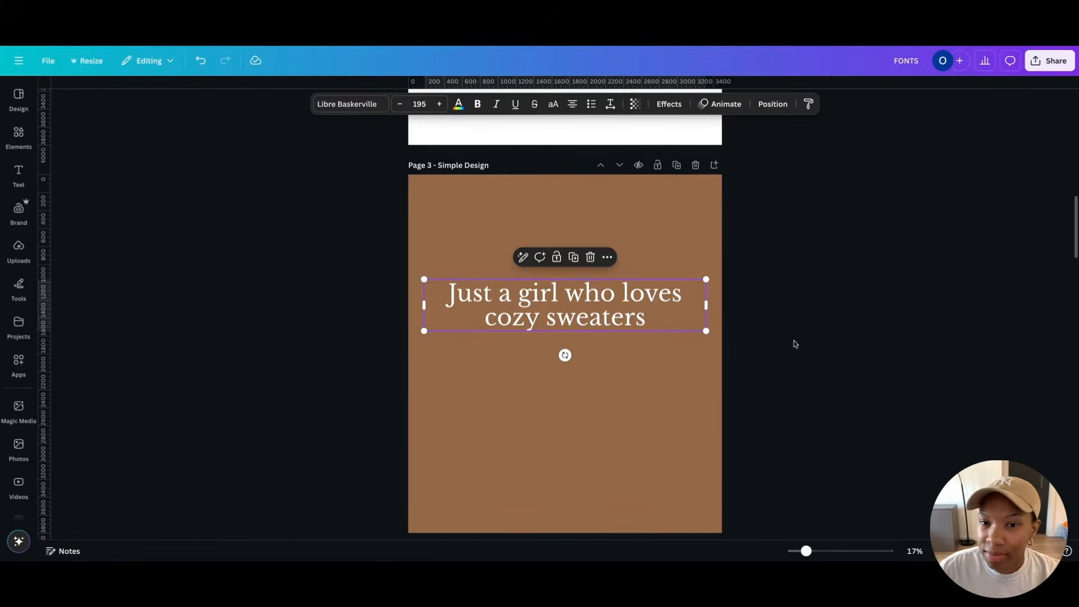
left_click(784, 351)
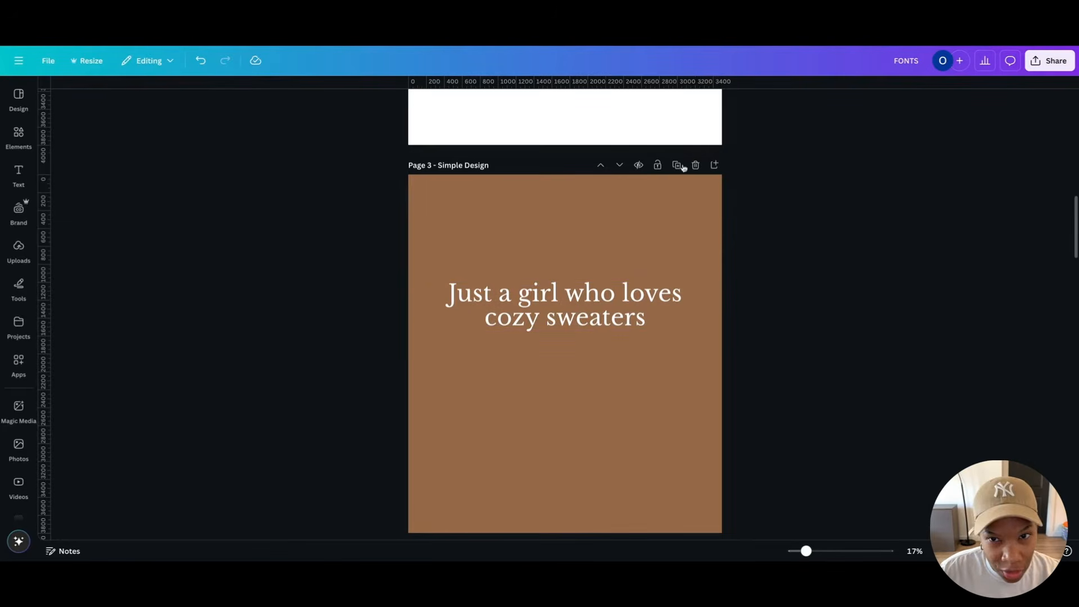
left_click(677, 165)
Cut the words "cozy sweaters" from the saying on the duplicated page, leaving "Just a girl who loves".
left_click(589, 302)
left_click_drag(647, 319, 485, 319)
key("ctrl+c")
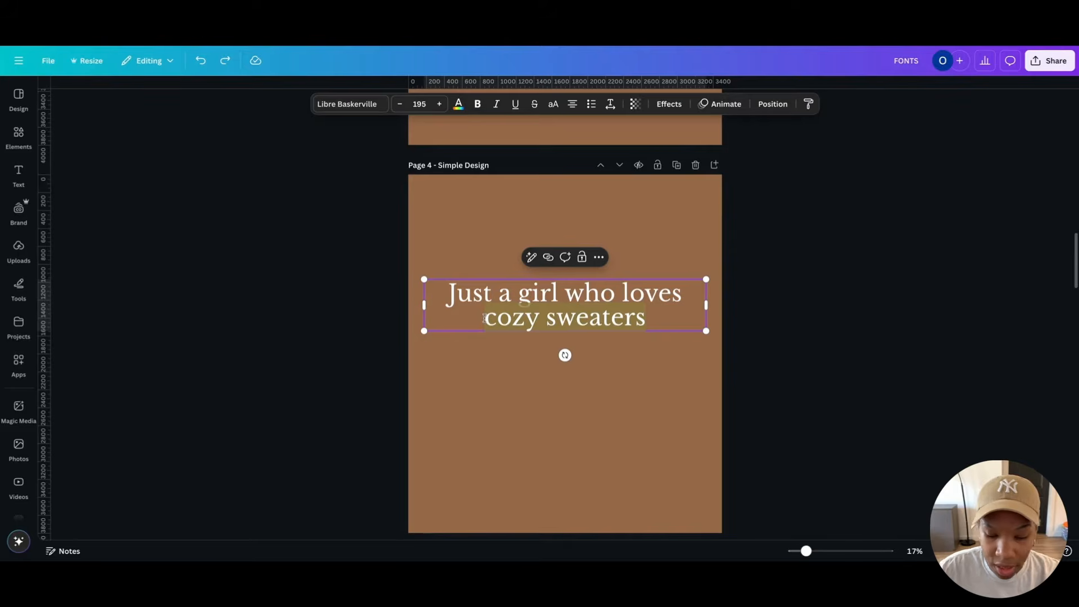
key("BackSpace")
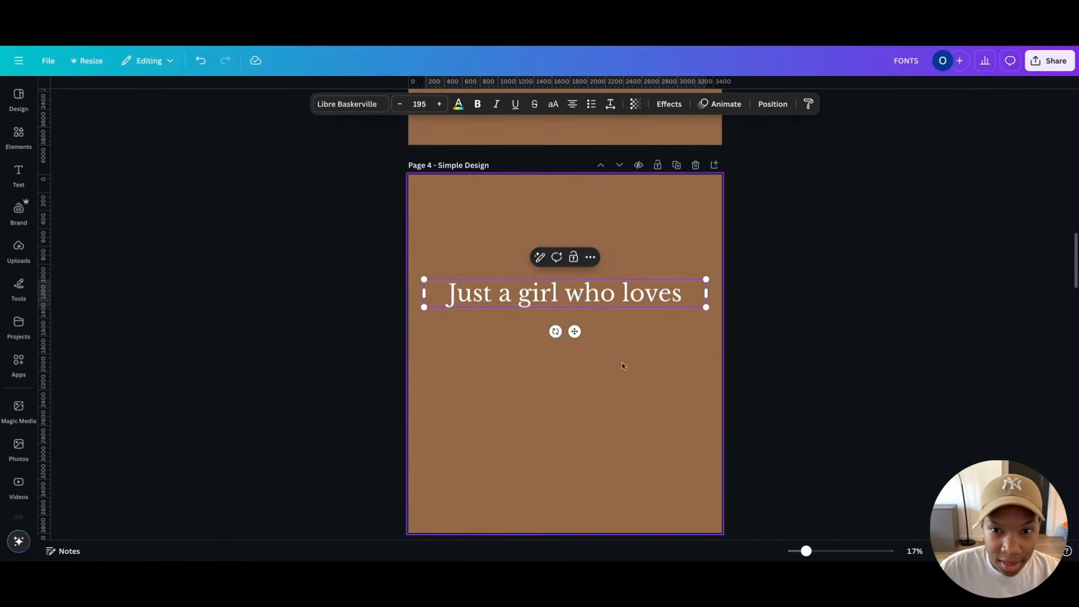
left_click(715, 363)
Duplicate the "Just a girl who loves" line, replace the copy's text with "cozy sweaters" and center it directly beneath.
left_click(563, 305)
key("ctrl+b")
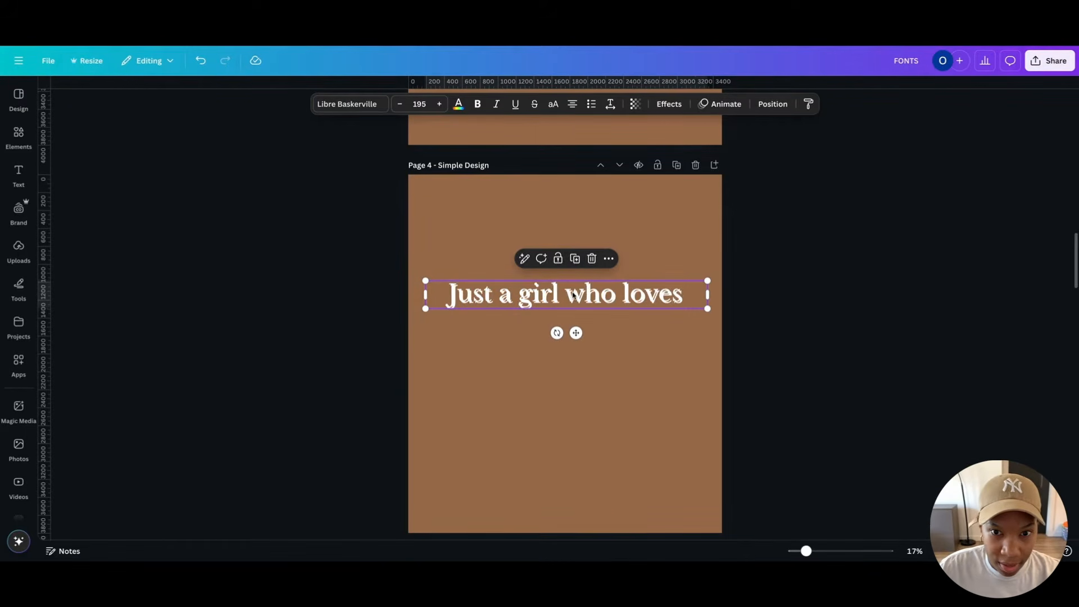
left_click_drag(562, 307, 558, 321)
double_click(558, 322)
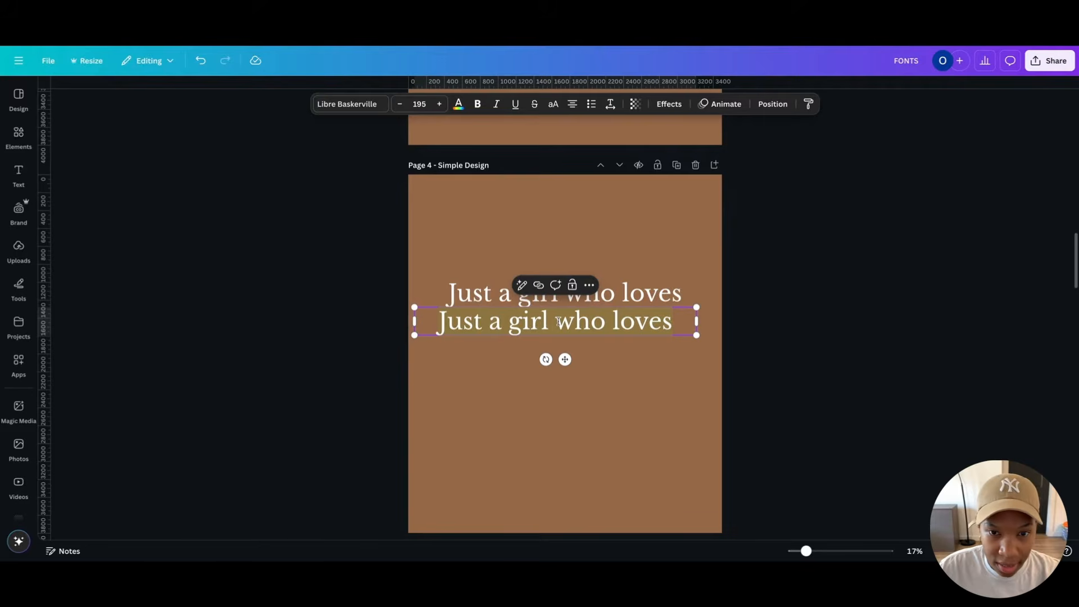
key("ctrl+v")
left_click(612, 357)
left_click_drag(583, 329, 581, 324)
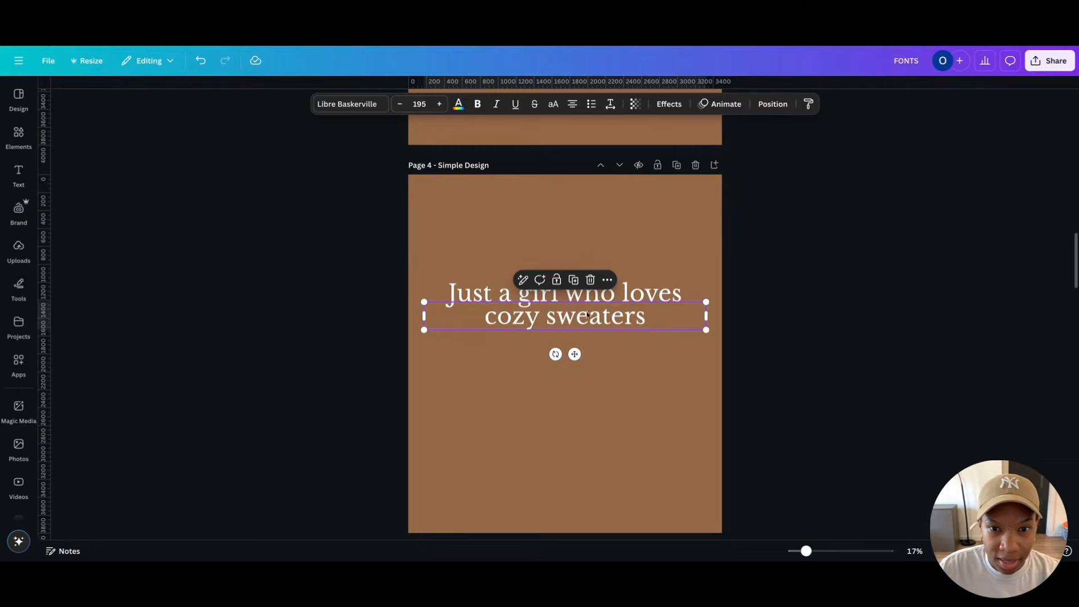
Try the Themysion font on "cozy sweaters" at size 398, placed just below the first line.
left_click(626, 293)
left_click(624, 314)
left_click(348, 104)
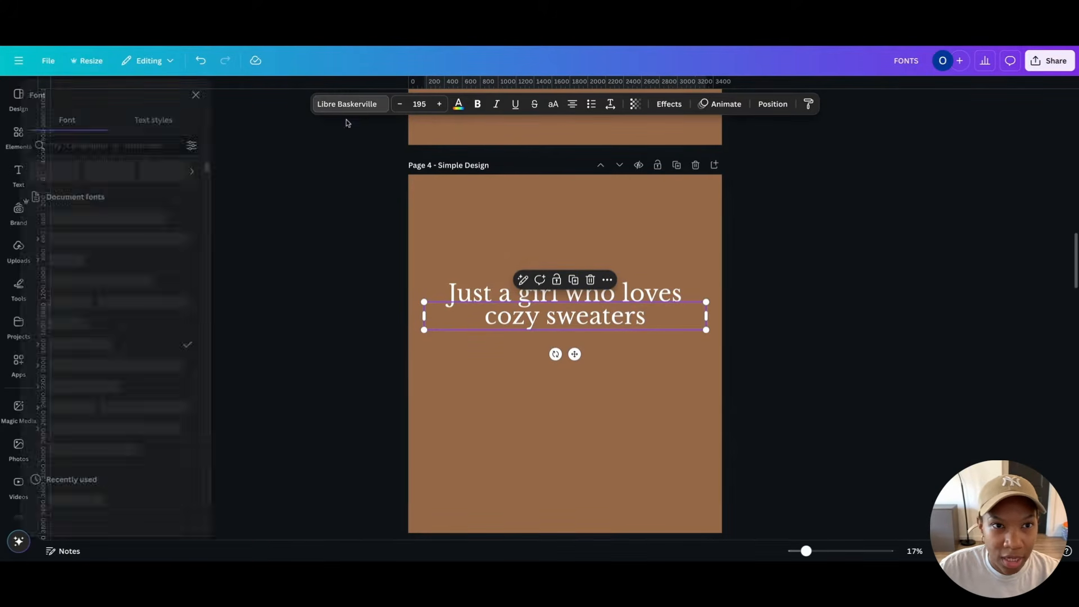
left_click(90, 452)
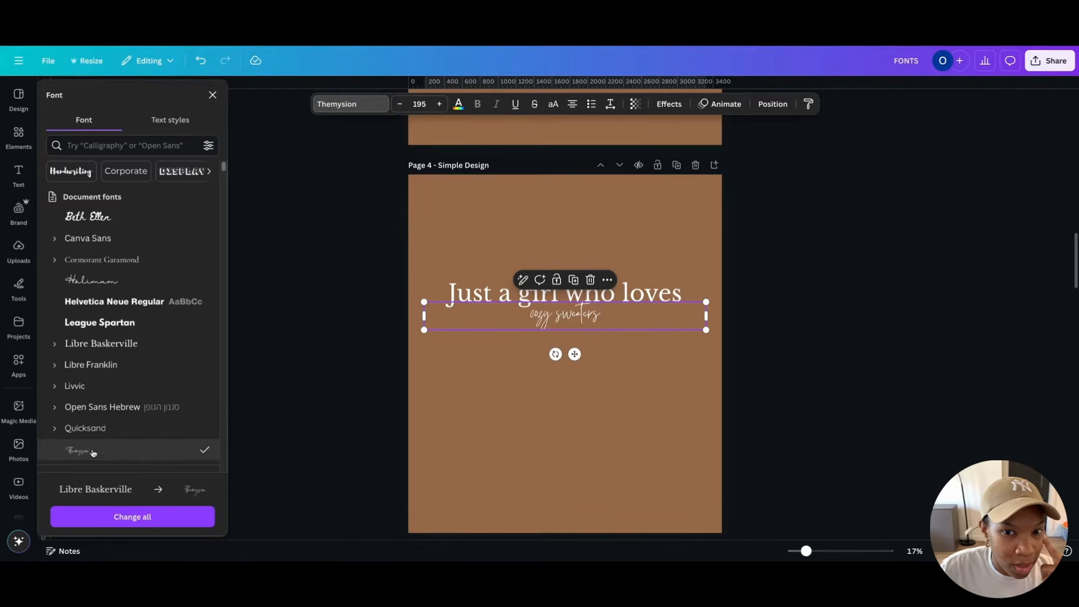
left_click_drag(702, 318, 628, 360)
left_click_drag(562, 315, 596, 315)
left_click_drag(592, 322, 591, 322)
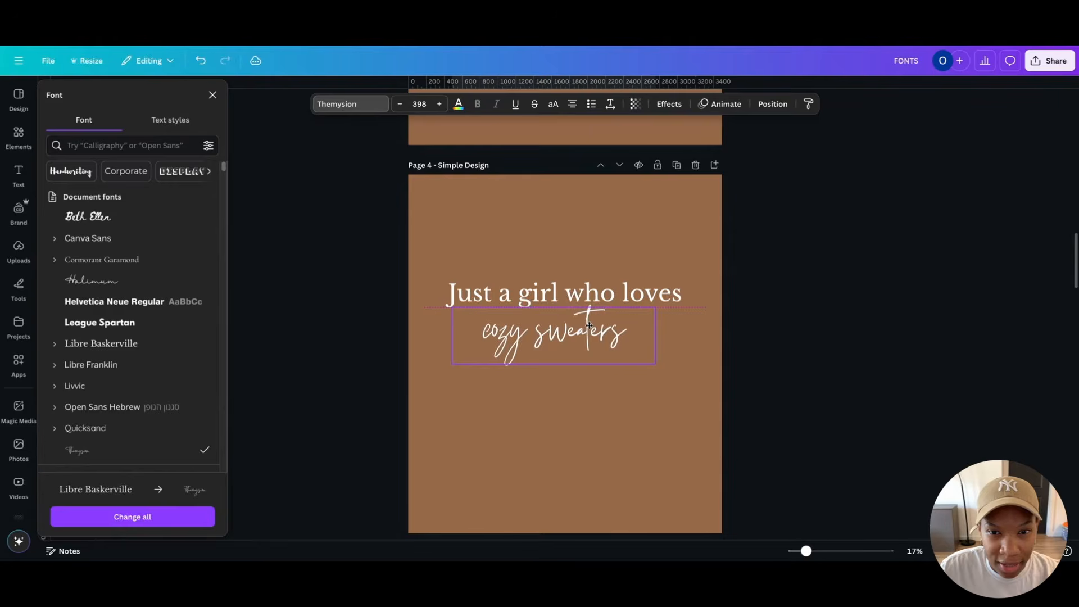
Try the Halimum and Beth Ellen fonts on "cozy sweaters", shrinking the text to size 190.
left_click(77, 280)
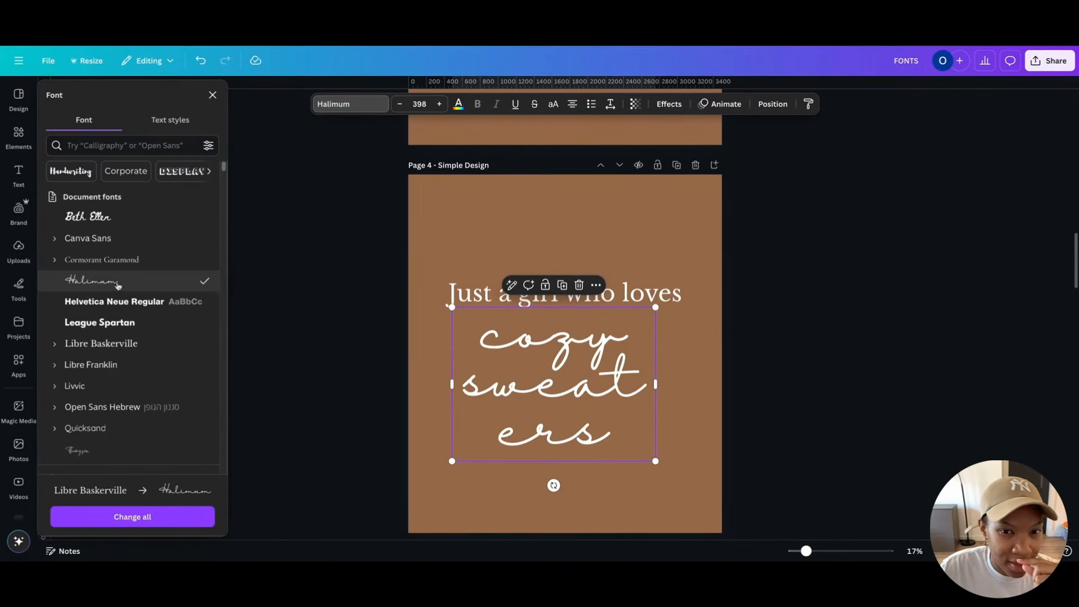
left_click(88, 216)
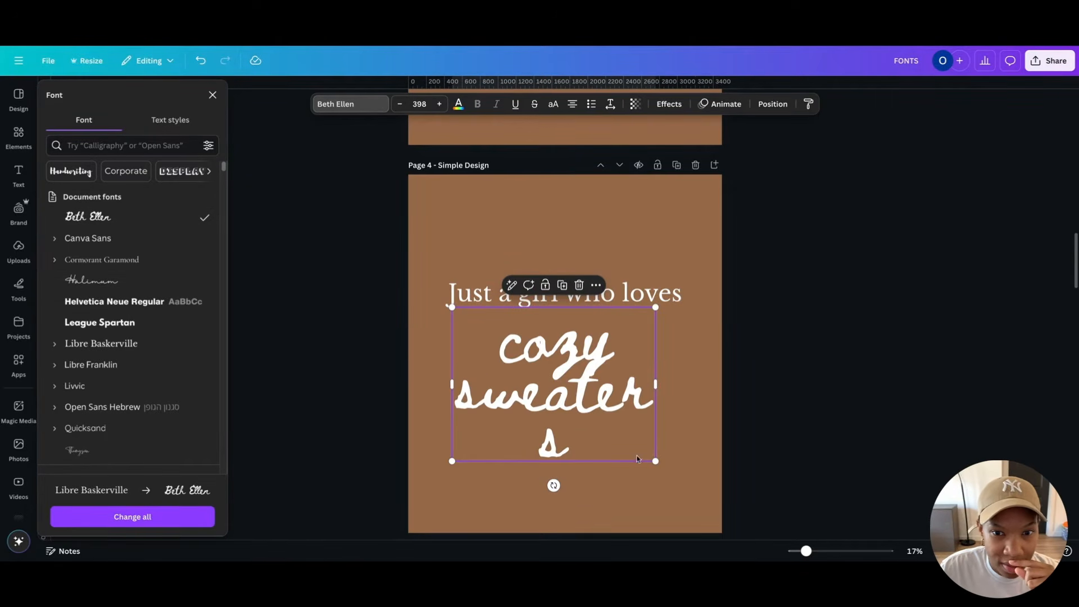
left_click_drag(655, 461, 642, 332)
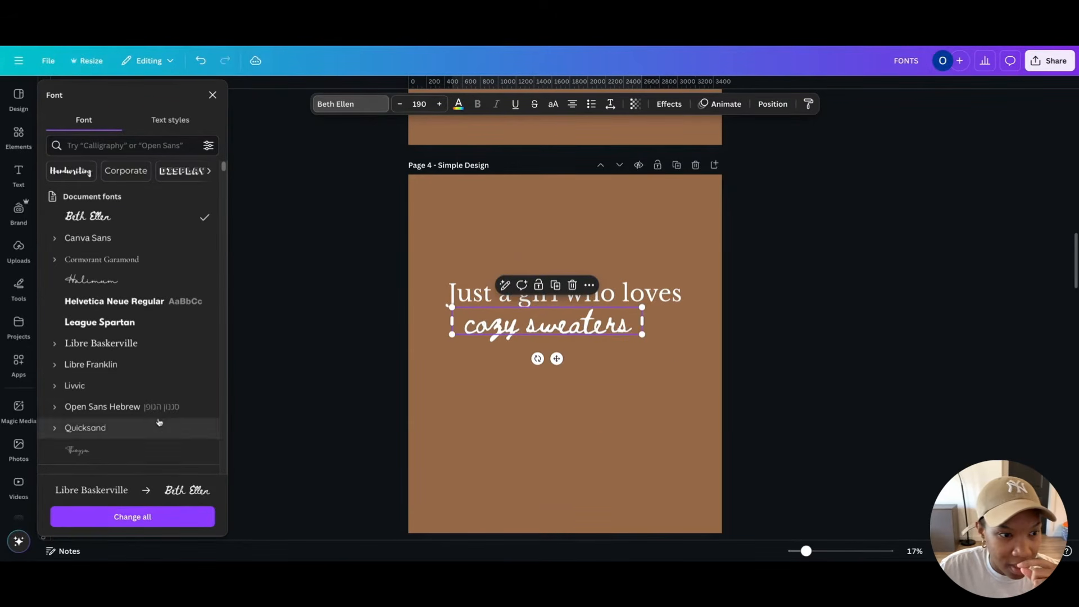
Set "cozy sweaters" in the Madelyn font, enlarge it to size 404 and center it beneath the first line.
scroll(159, 422, "down", 4)
left_click(77, 301)
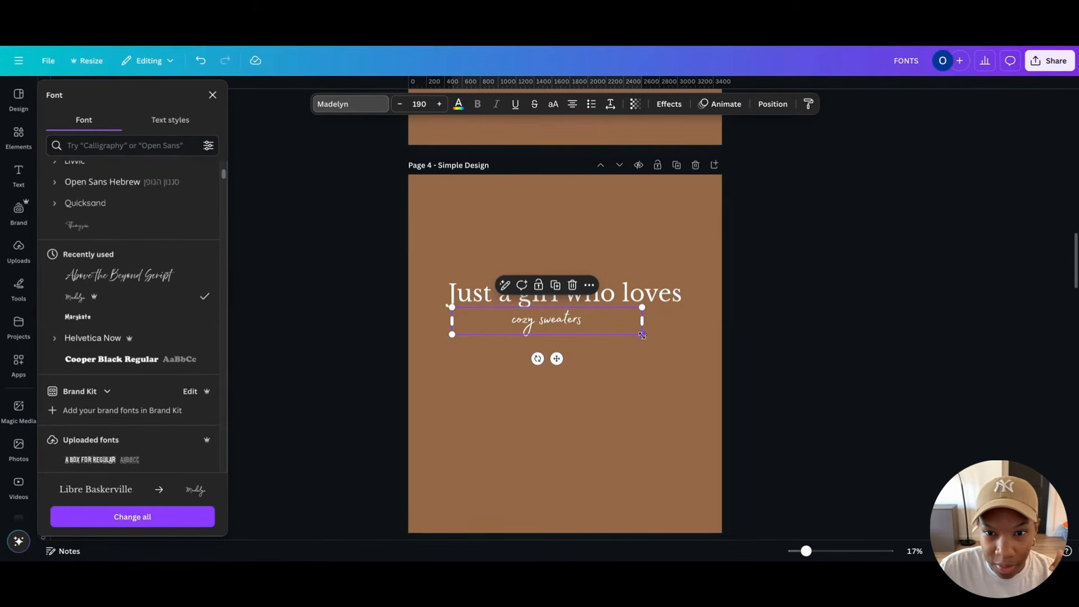
left_click_drag(640, 324, 608, 334)
left_click(744, 336)
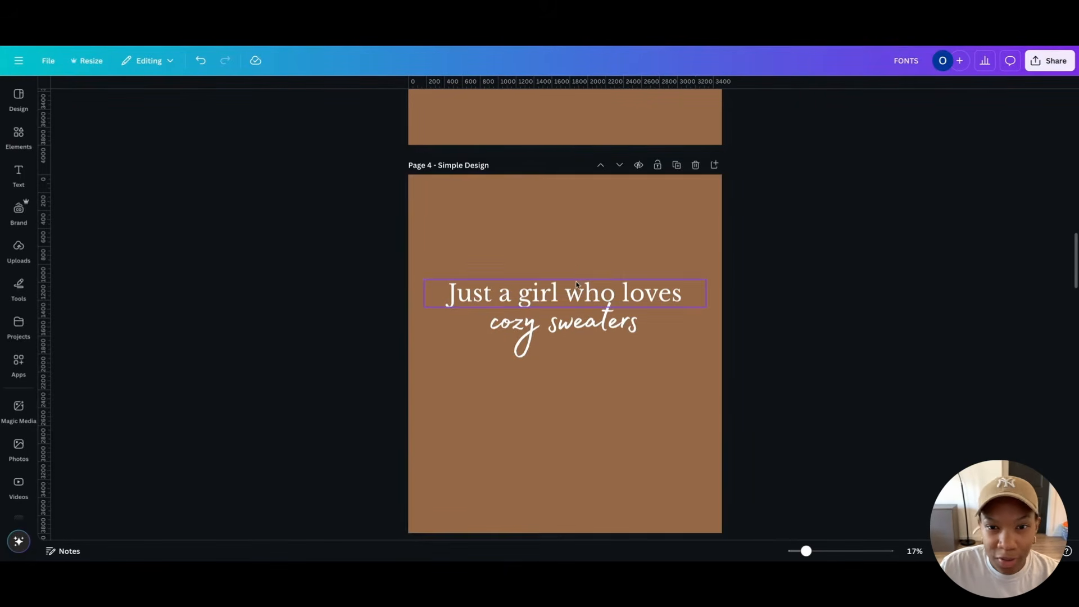
Duplicate the page with the script "cozy sweaters" and select the "Just a girl who loves" text on the copy.
left_click(677, 167)
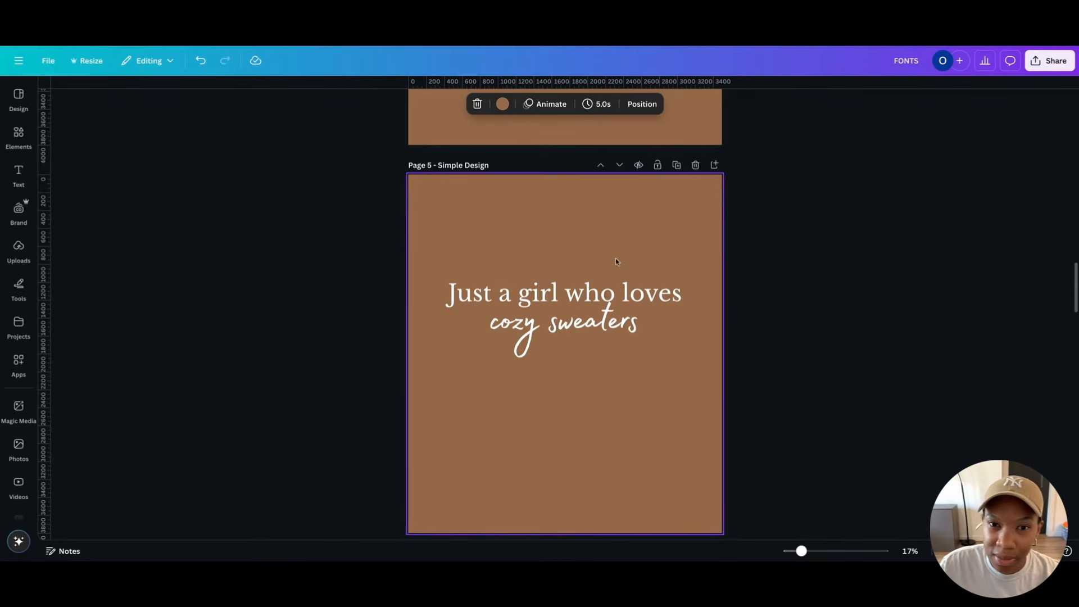
left_click(577, 291)
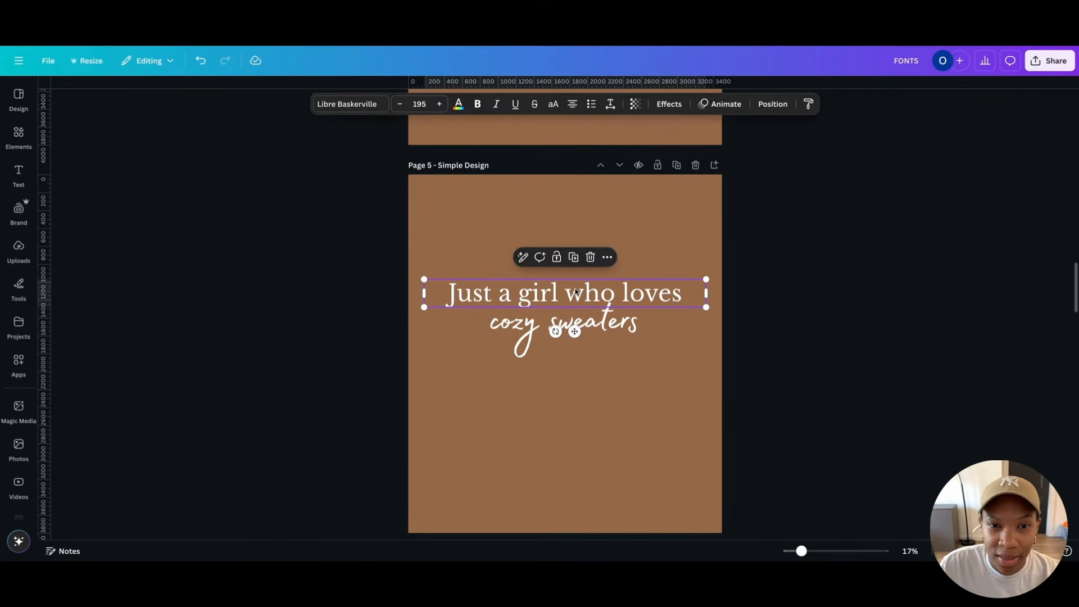
double_click(639, 289)
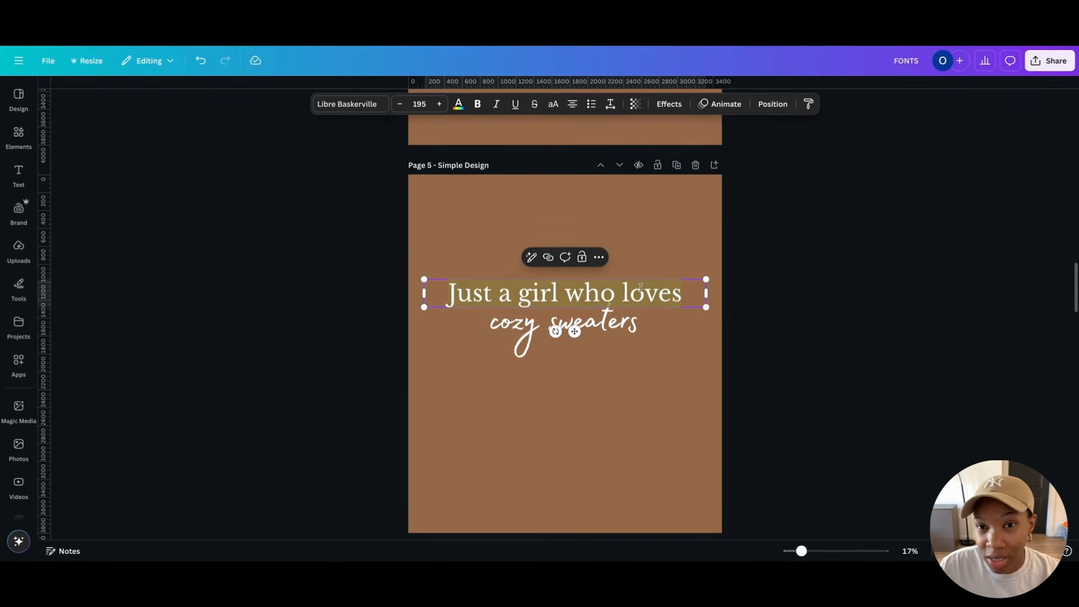
Enlarge the raccoon shirt image on the inspo page and center it below the heading.
scroll(658, 287, "up", 20)
scroll(650, 294, "down", 5)
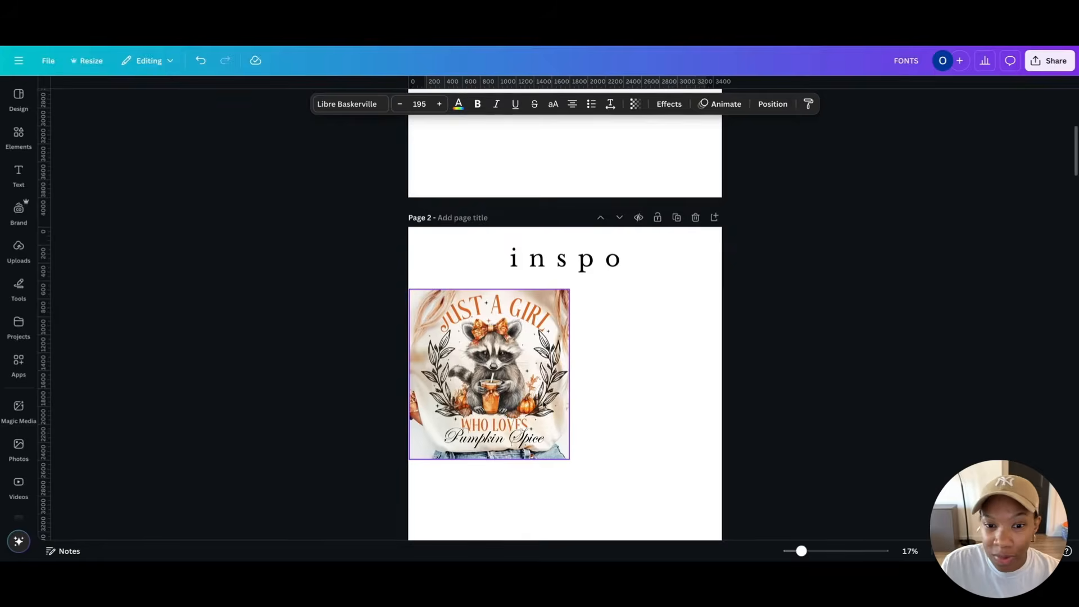
left_click(536, 382)
left_click_drag(569, 395, 679, 513)
left_click_drag(606, 455, 627, 440)
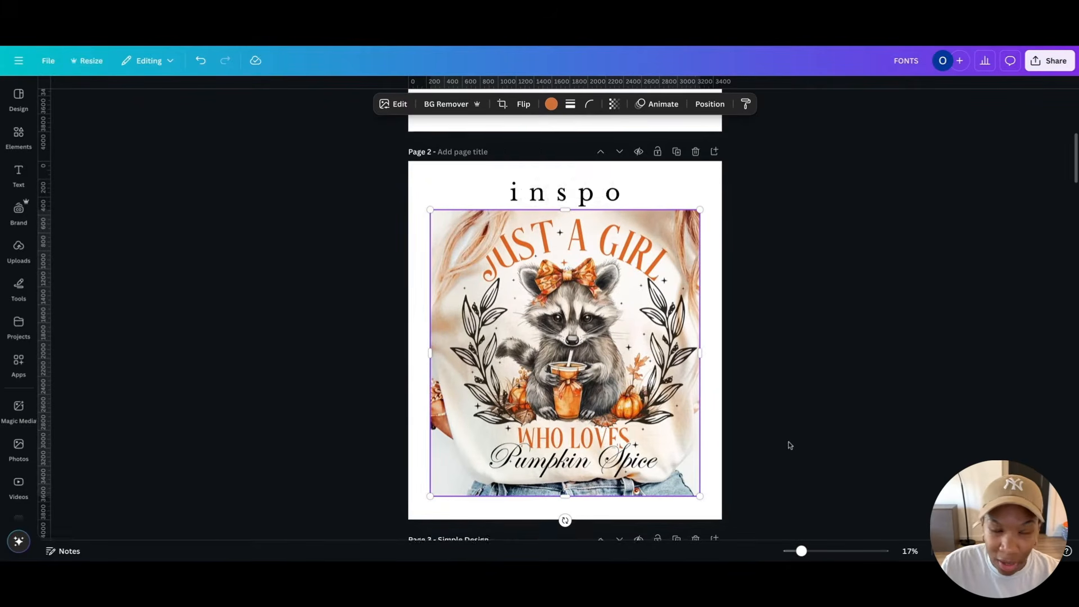
Left-align "Just a girl who loves" on page 5 and move the script "cozy sweaters" well below it.
scroll(790, 444, "down", 10)
scroll(795, 446, "down", 10)
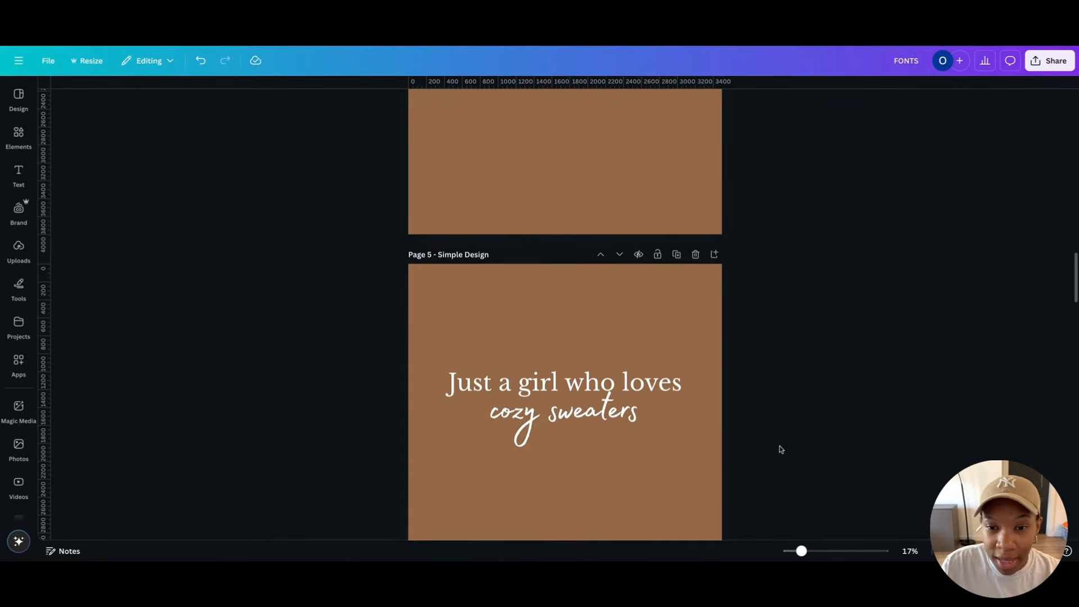
scroll(642, 400, "down", 3)
left_click(630, 271)
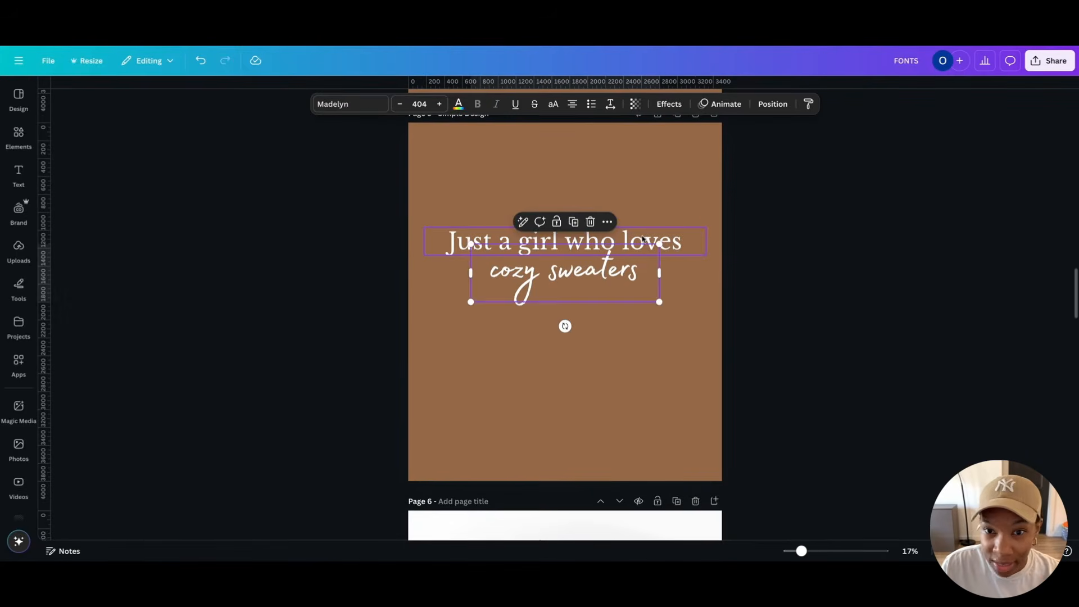
left_click(643, 239)
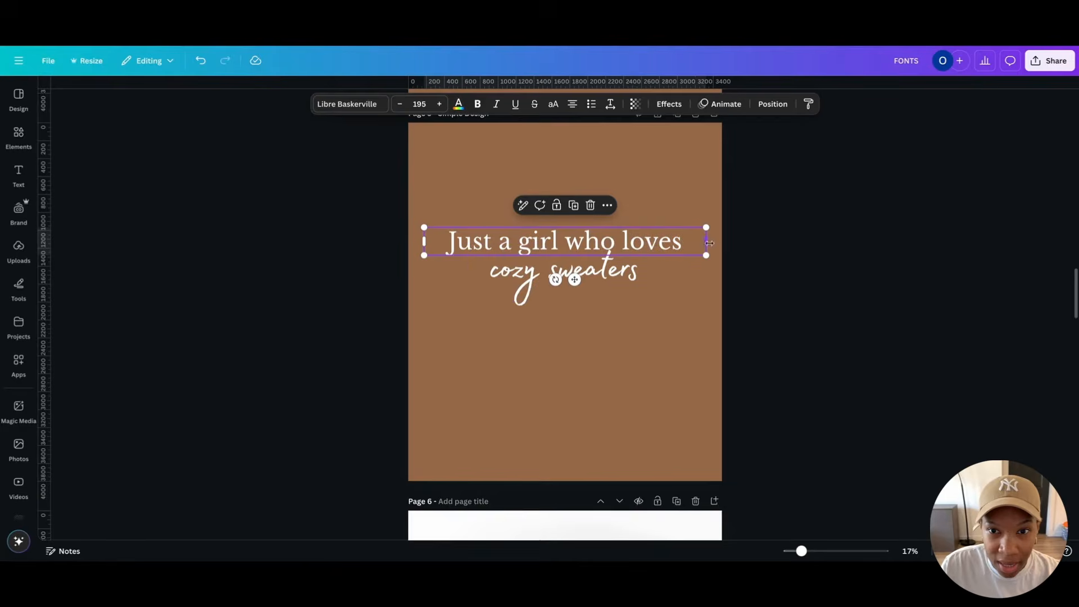
left_click(574, 106)
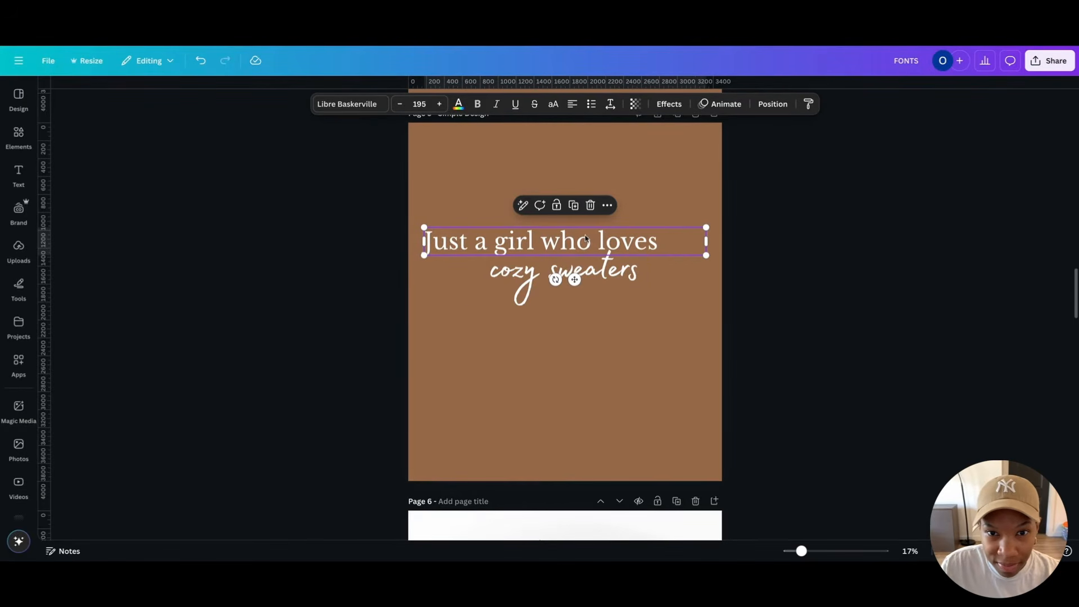
left_click_drag(588, 279, 564, 371)
Break the "Just a girl who loves" text into two lines before "who loves".
double_click(553, 240)
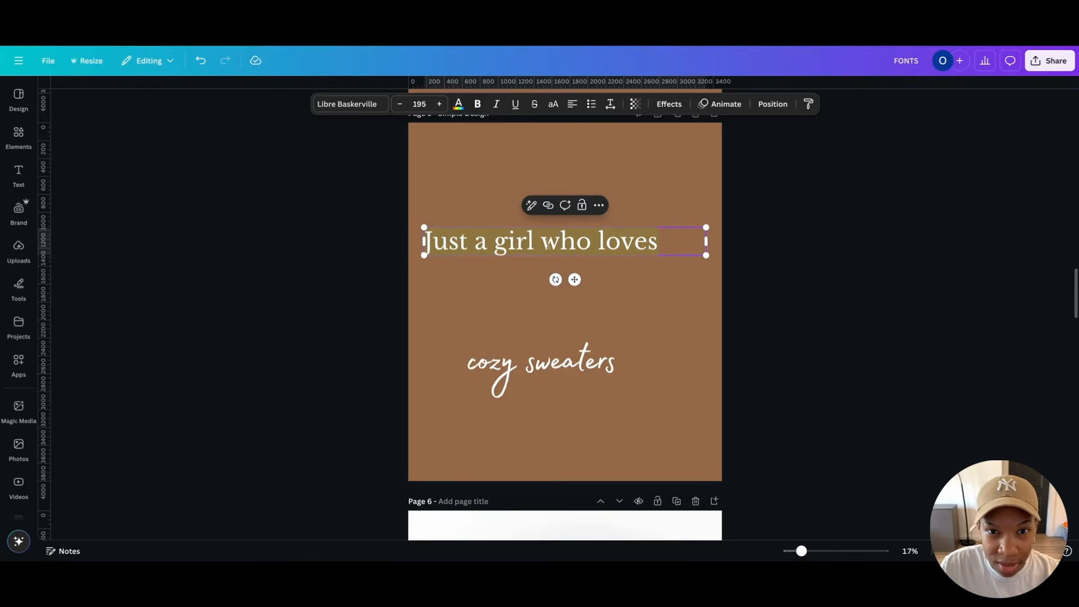
left_click(543, 243)
key("BackSpace")
key("Return")
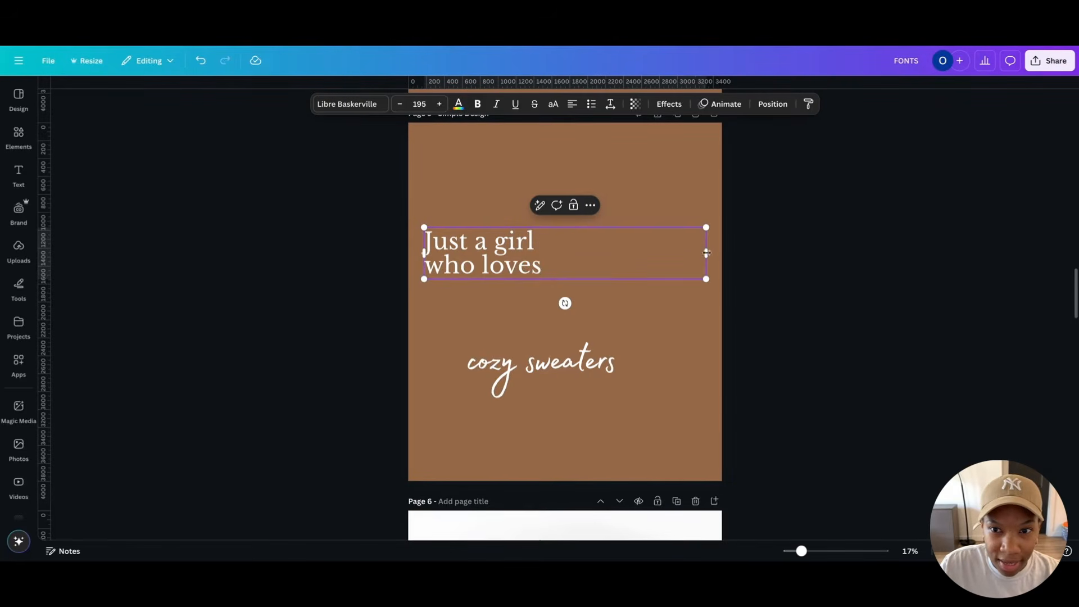
Narrow the left-aligned text box to fit its words and add "cozy sweaters" as a third line.
left_click_drag(707, 253, 556, 253)
left_click(547, 268)
type("cozy")
type(" swe")
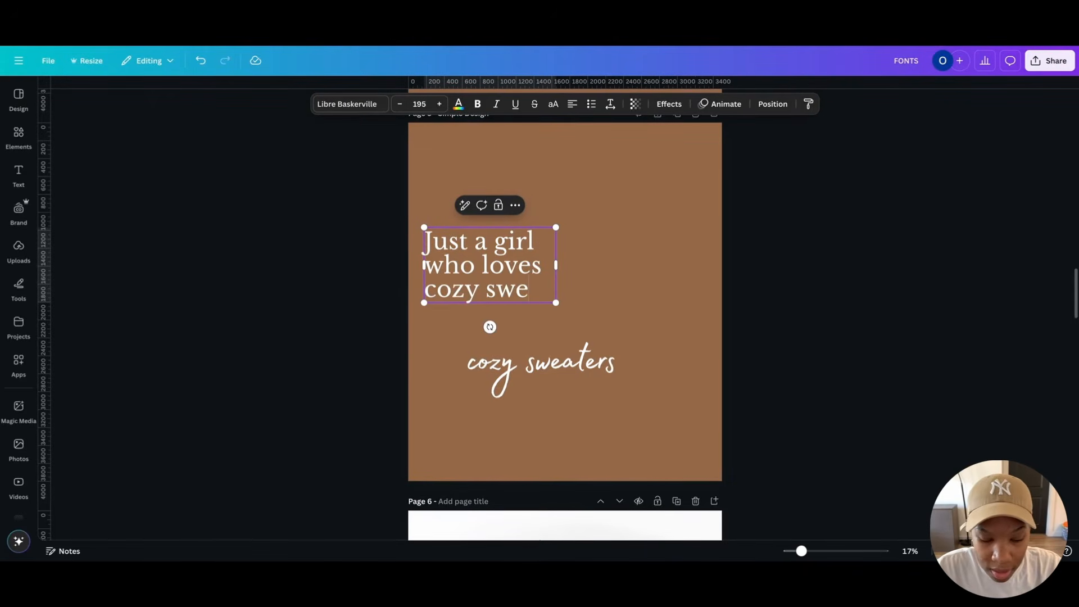
type("aters")
Enlarge the three-line saying to size 335, center its box in the page's upper part and remove the script "cozy sweaters".
left_click_drag(556, 326, 668, 433)
left_click_drag(574, 316, 572, 276)
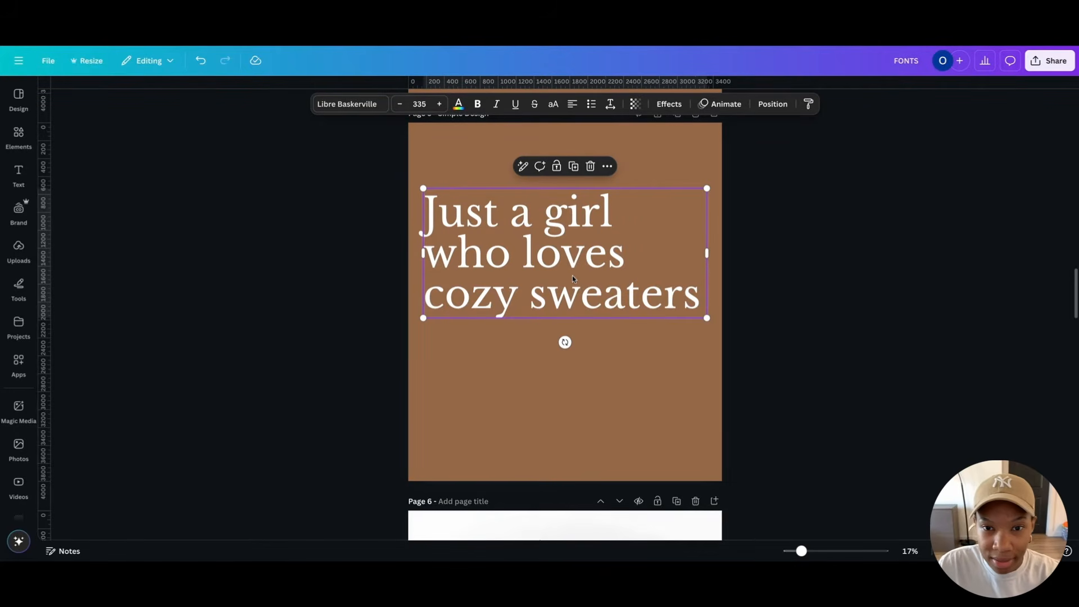
key("Escape")
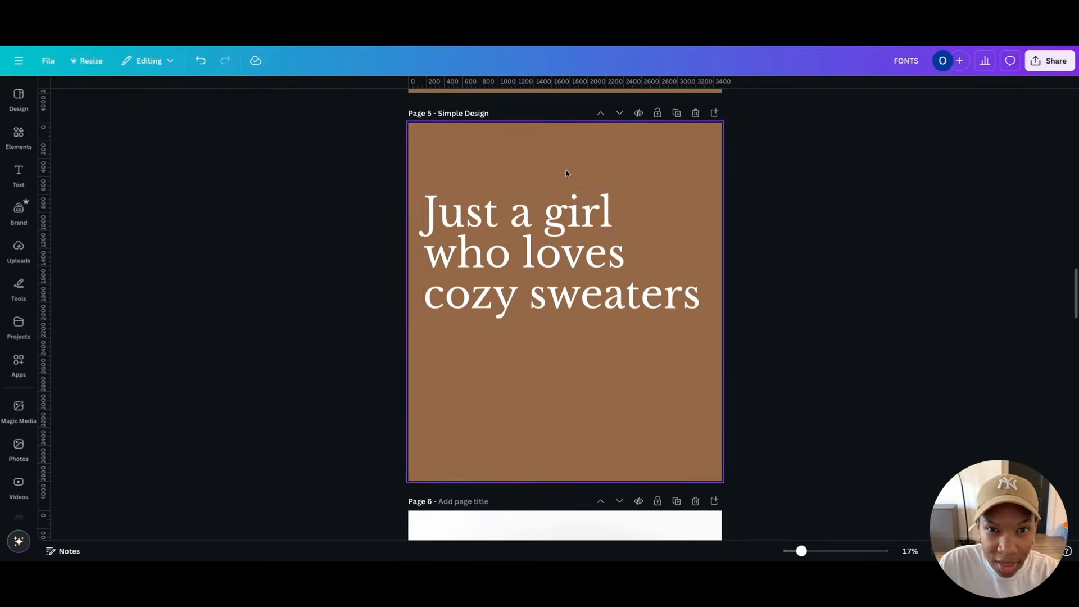
Tighten the three-line saying's letter spacing to -104 and set its line spacing to 1.04.
left_click(569, 203)
left_click(610, 104)
left_click_drag(582, 187, 564, 153)
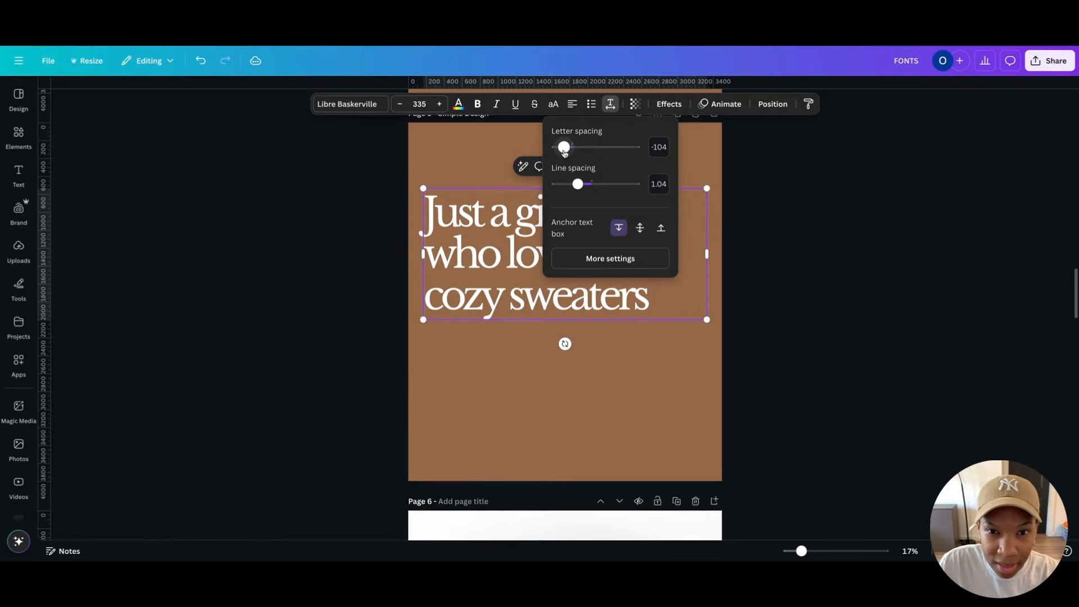
left_click(743, 355)
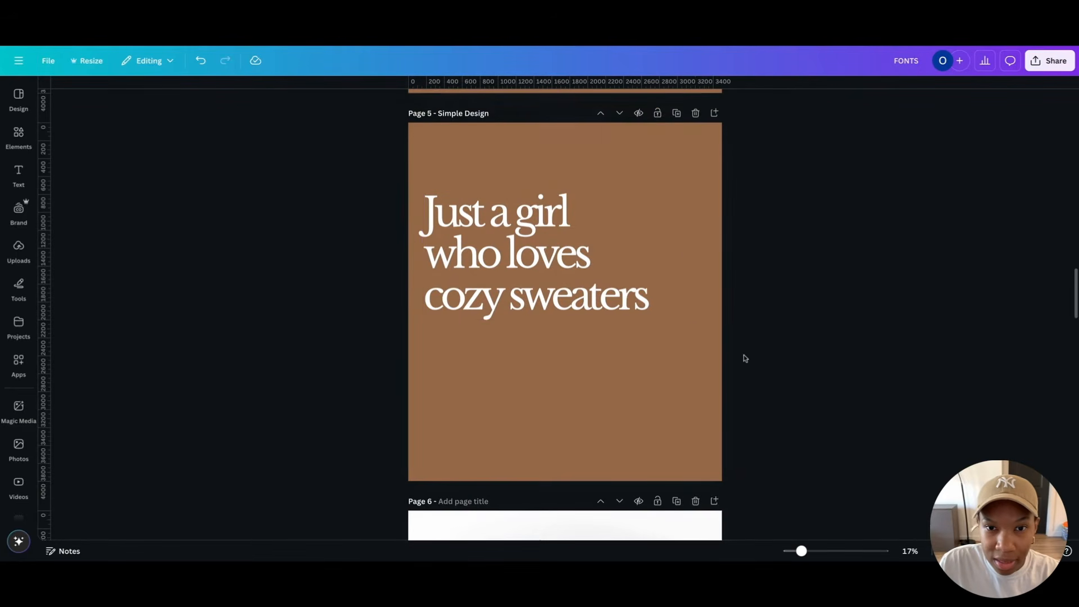
Add a period after "sweaters" and enlarge the saying to nearly fill the page width.
left_click(649, 307)
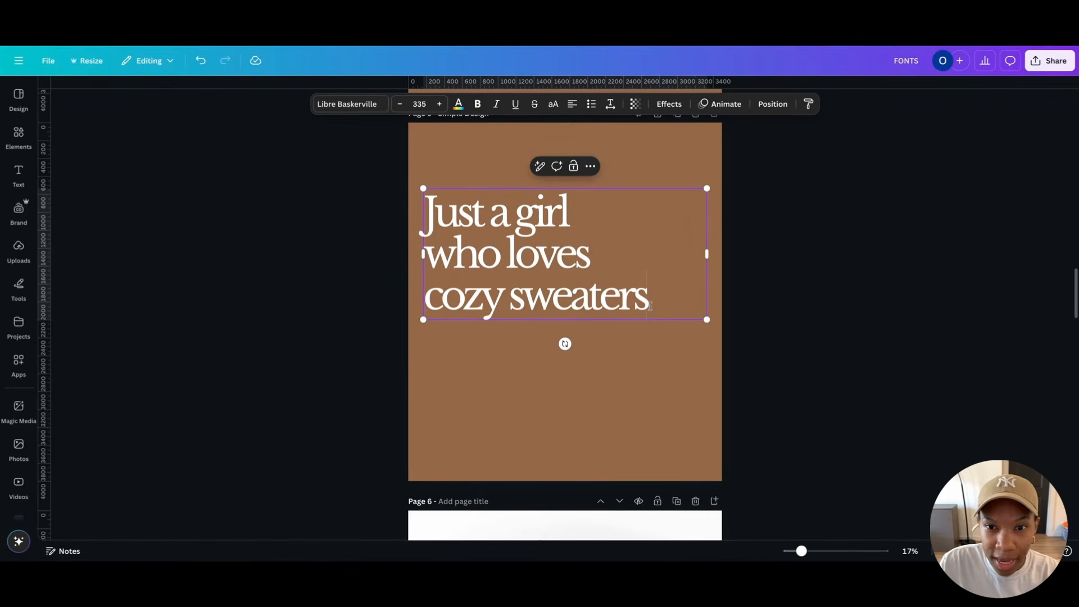
left_click(752, 337)
left_click(581, 298)
left_click_drag(708, 319, 755, 362)
left_click(843, 420)
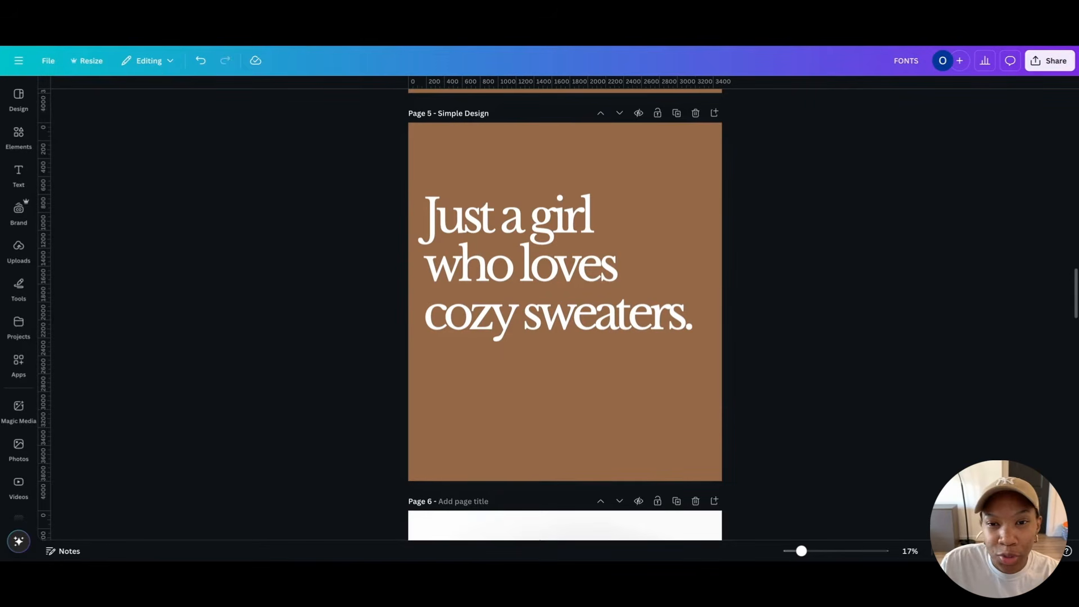
Search the elements library for "doodle heart" and show all of the matching graphics.
left_click(17, 134)
left_click(153, 100)
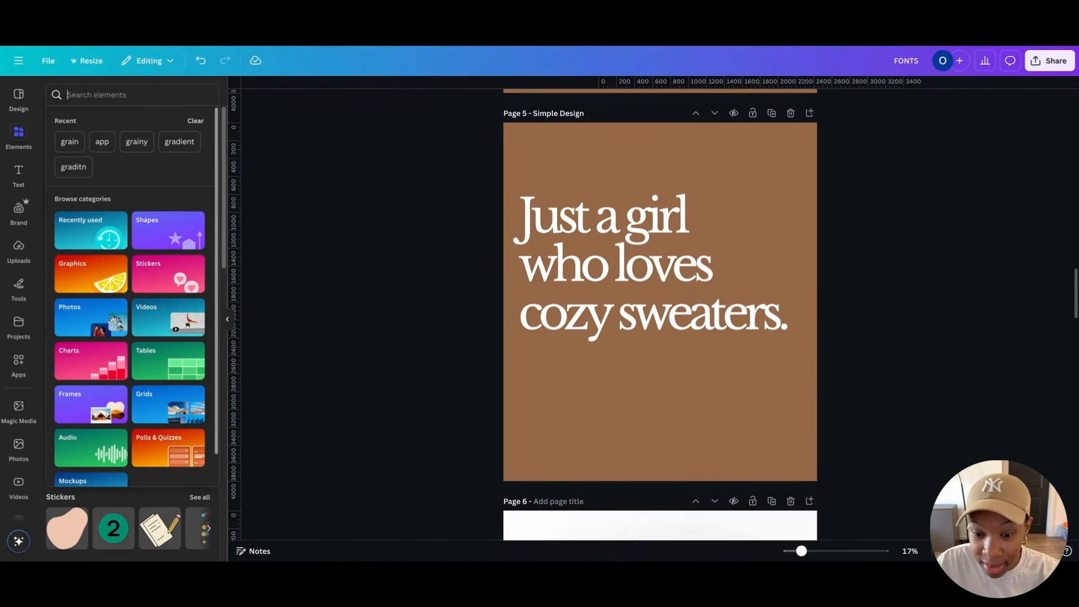
type("handdraw")
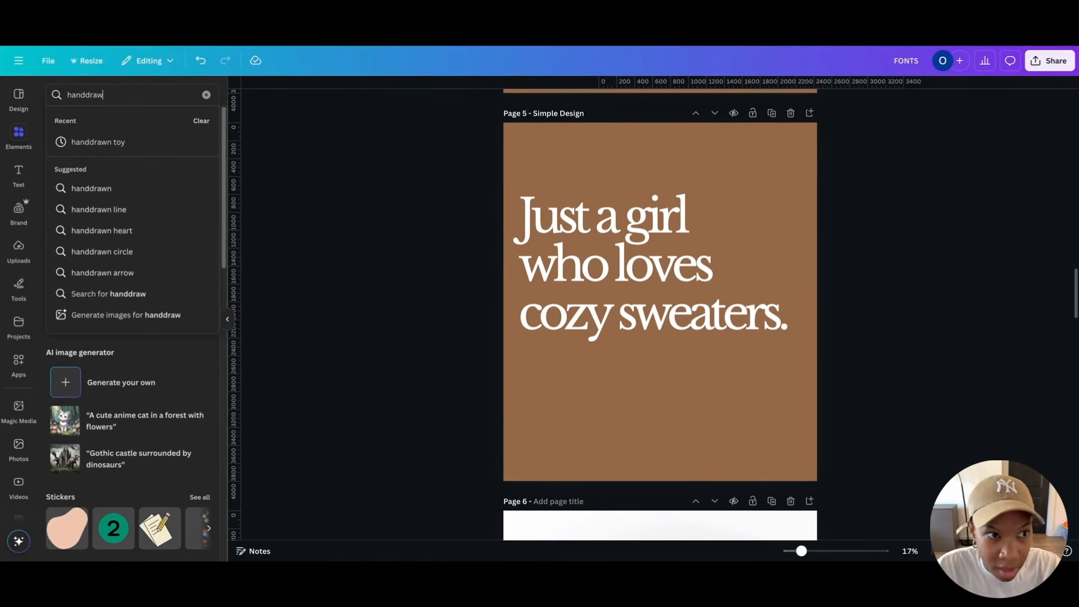
key("BackSpace")
key("BackSpace")
key("BackSpace")
key("BackSpace")
key("BackSpace")
key("BackSpace")
key("BackSpace")
type("doodle heart")
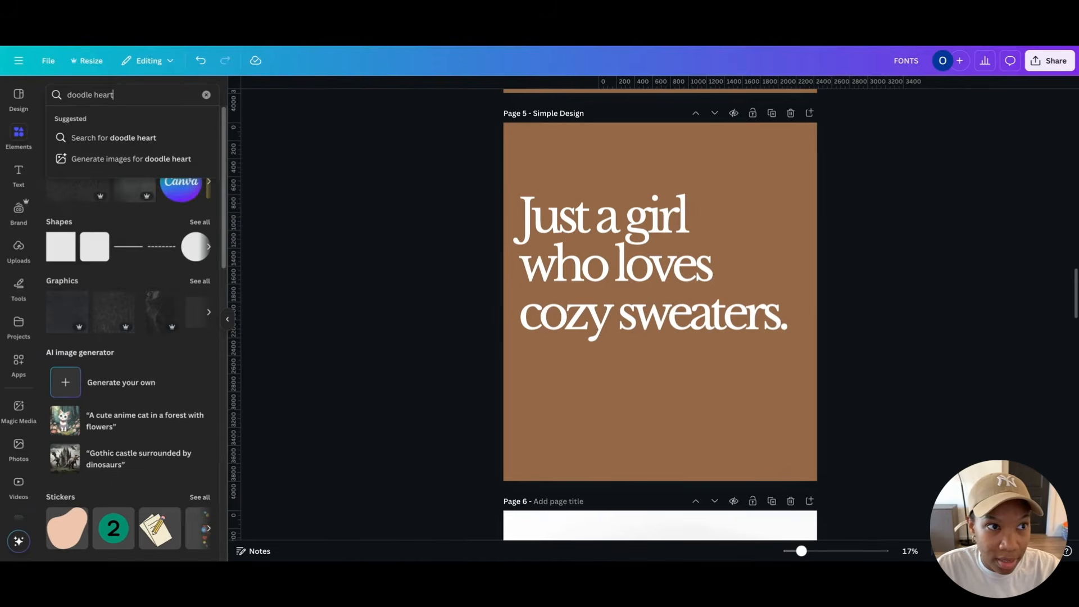
key("Return")
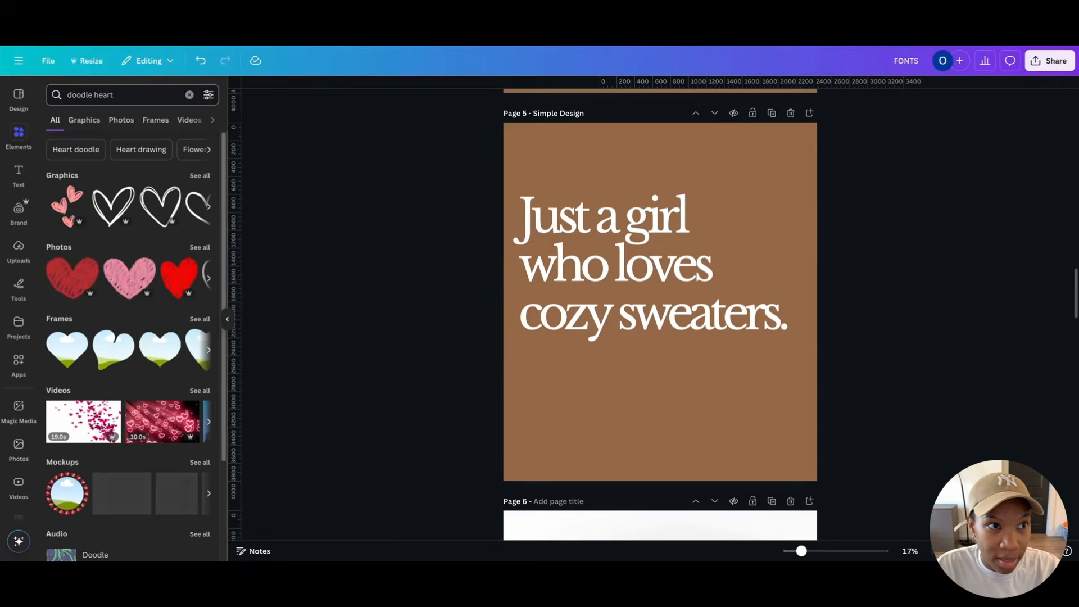
left_click(200, 176)
scroll(153, 292, "down", 1)
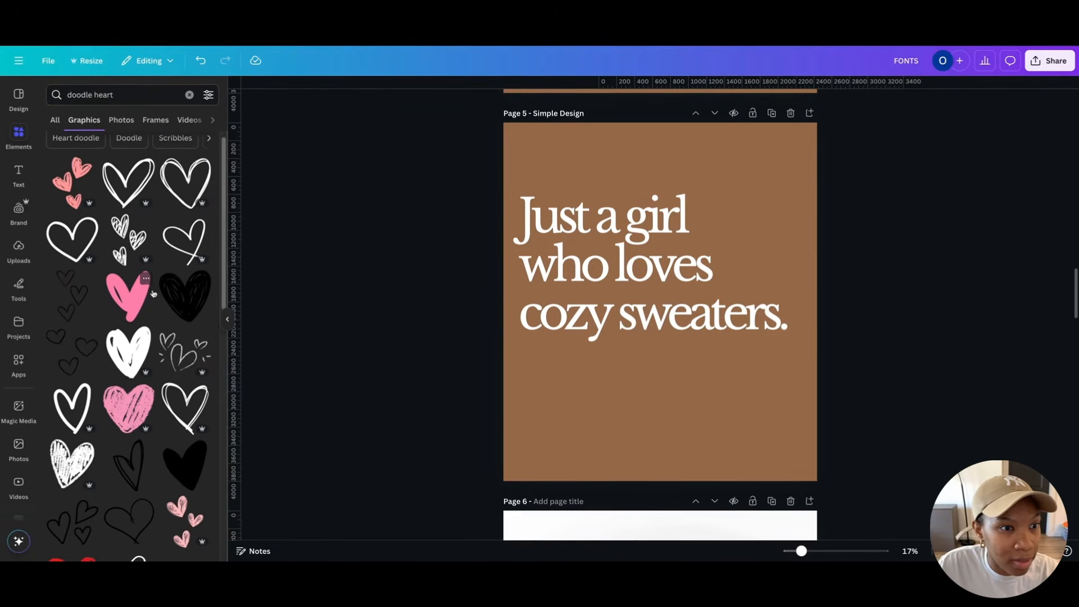
Try an outlined single heart and a two-heart doodle on the page 5 saying, moving the single heart off the page.
left_click(190, 177)
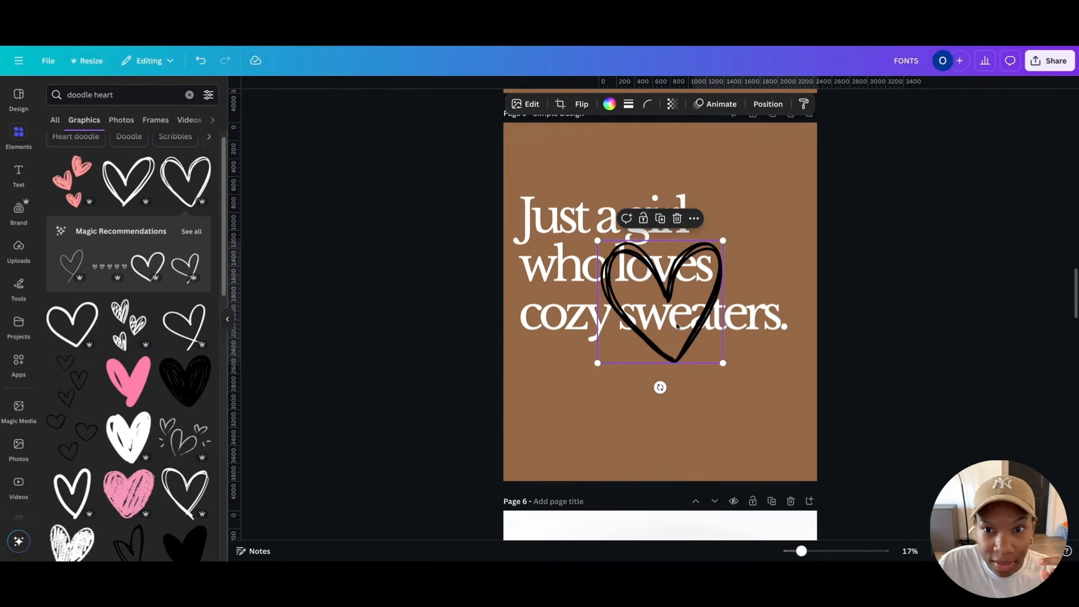
left_click_drag(703, 357, 762, 333)
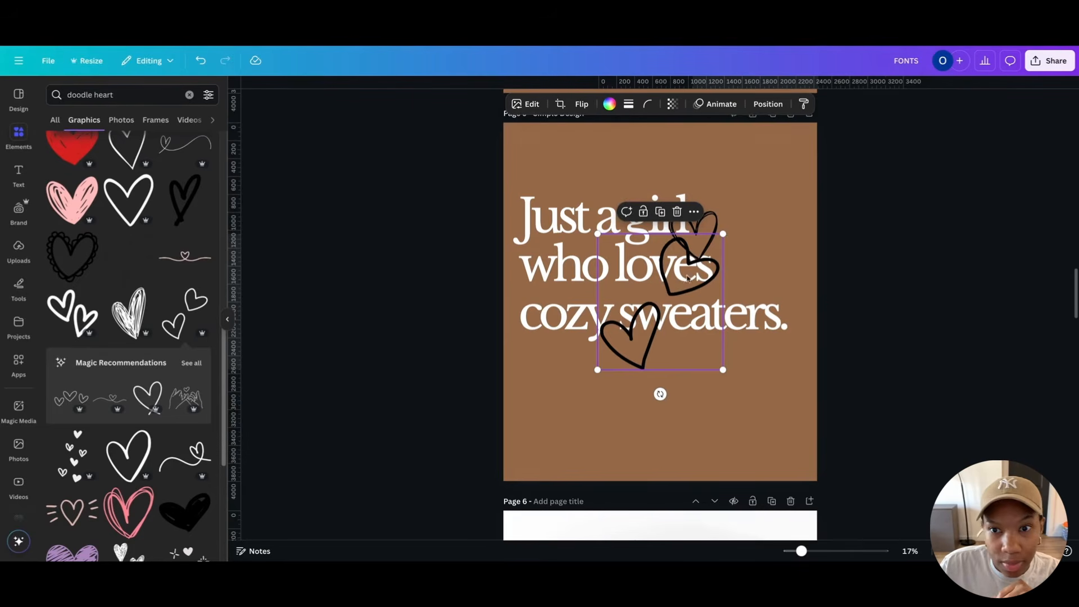
left_click_drag(687, 277, 789, 292)
left_click(683, 235)
left_click_drag(686, 235, 245, 283)
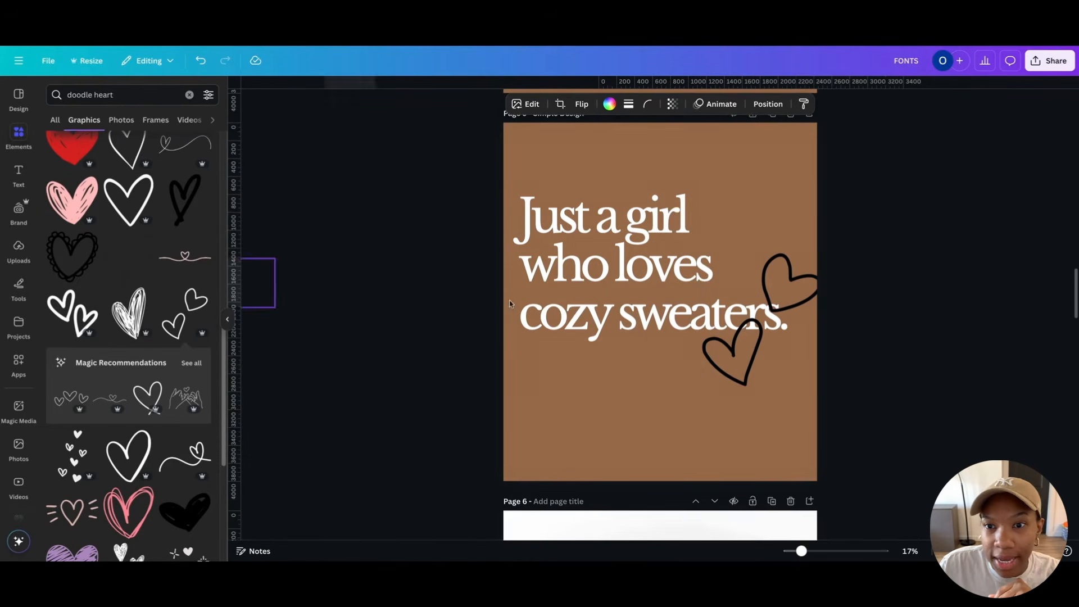
Shrink the two-heart doodle to fit beside "who loves" and color it white.
left_click(776, 325)
left_click_drag(823, 384, 750, 286)
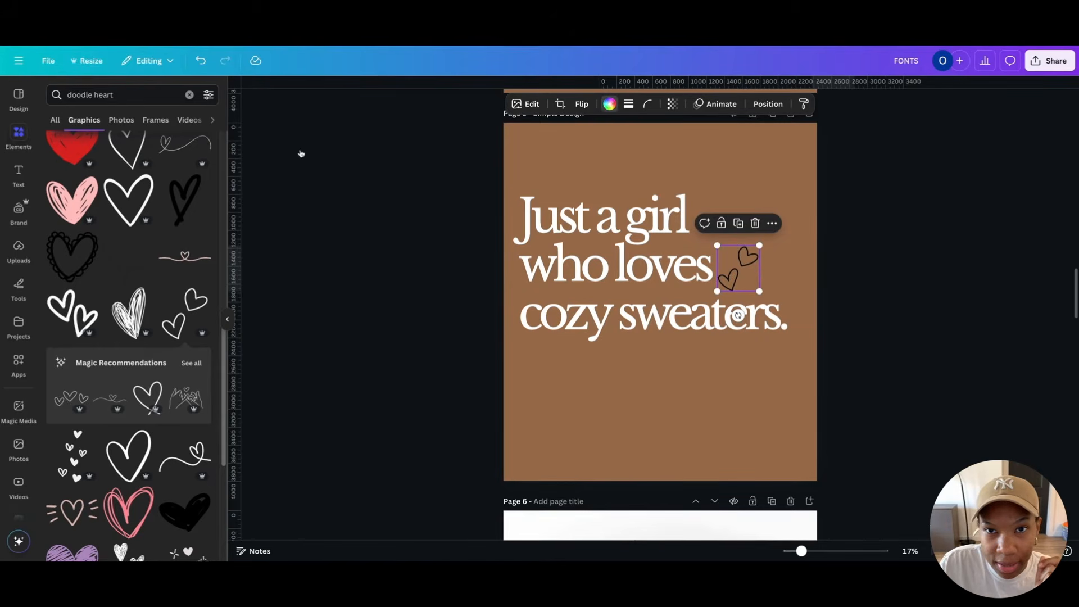
left_click(152, 169)
left_click(833, 339)
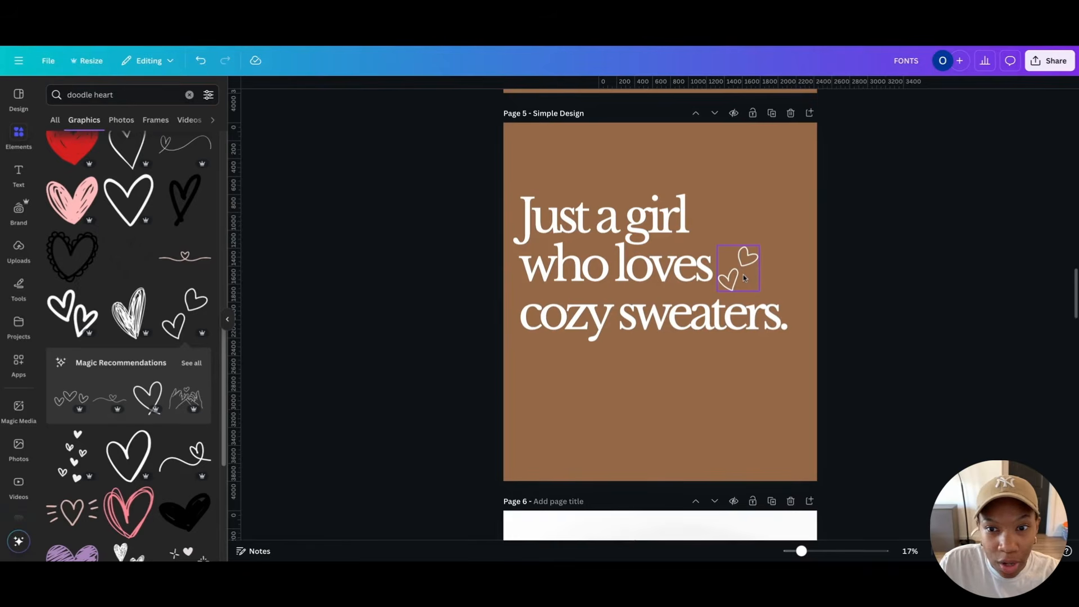
Take the two hearts off the page 5 design and search the graphics for "doodle leaf".
left_click_drag(744, 278, 904, 258)
left_click(109, 93)
double_click(105, 93)
type("leaf")
key("Return")
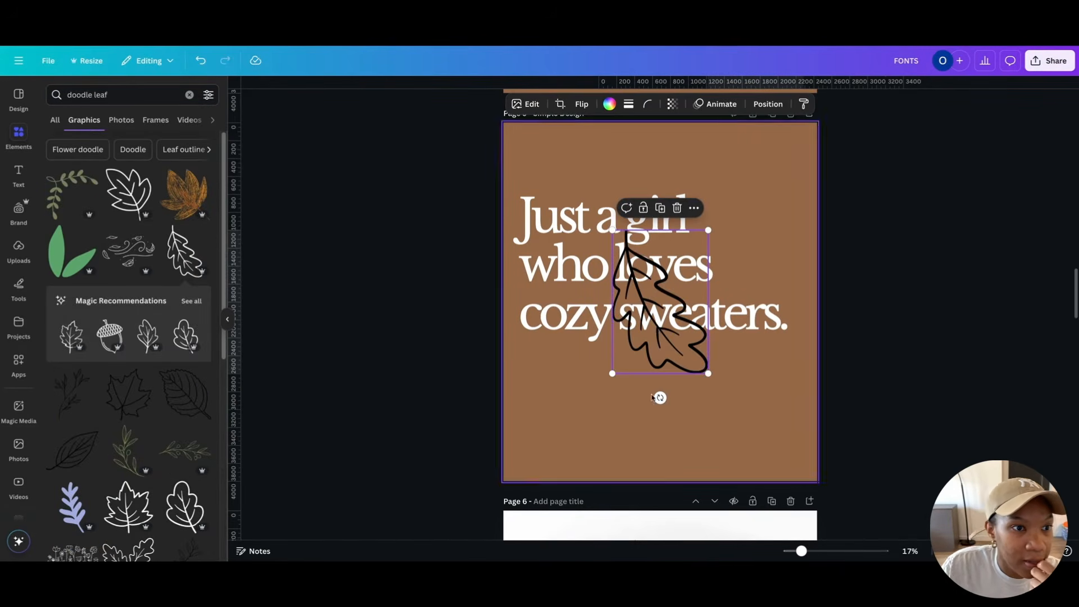
Rotate and shrink a long oak leaf doodle beside "who loves" and add a smaller rounded leaf beside "girl".
left_click_drag(661, 398, 722, 281)
left_click_drag(633, 278, 762, 264)
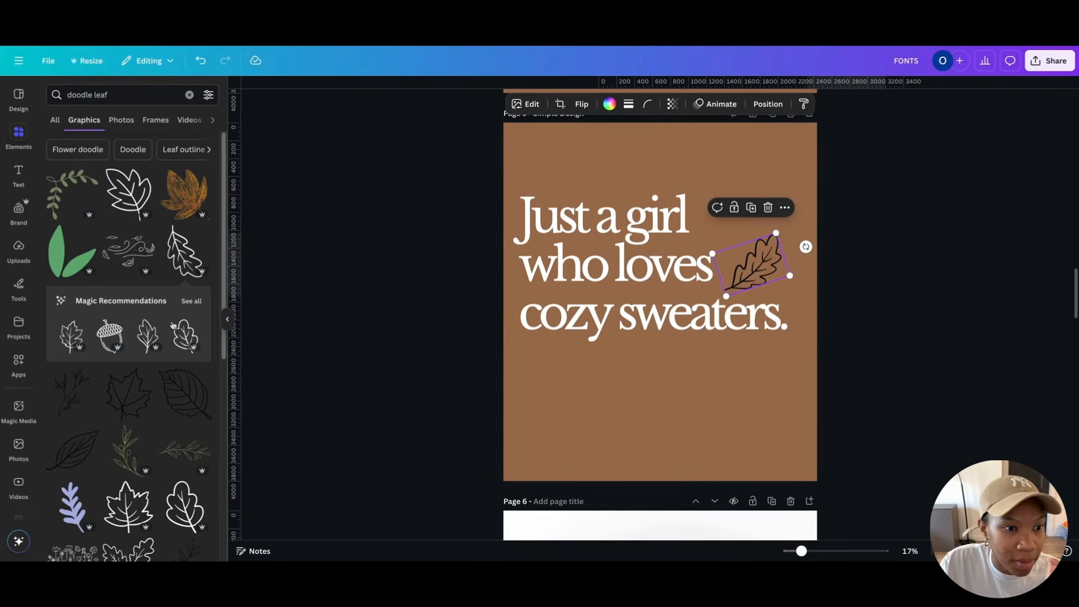
left_click(184, 336)
left_click_drag(711, 373, 728, 221)
left_click(754, 265)
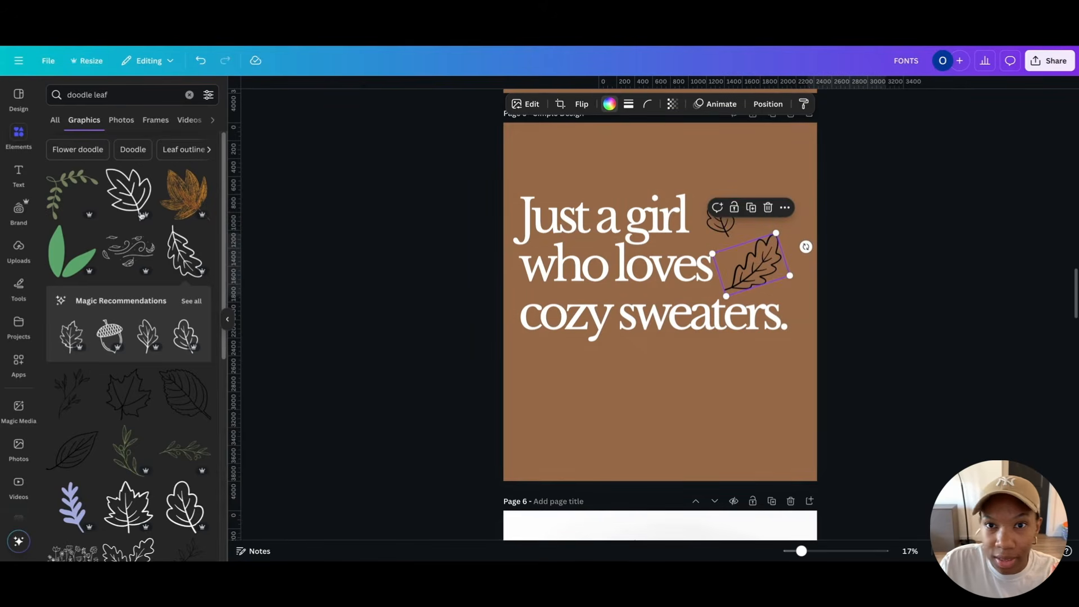
Color the two leaf doodles white to match the lettering.
left_click(609, 104)
left_click(151, 167)
left_click(910, 286)
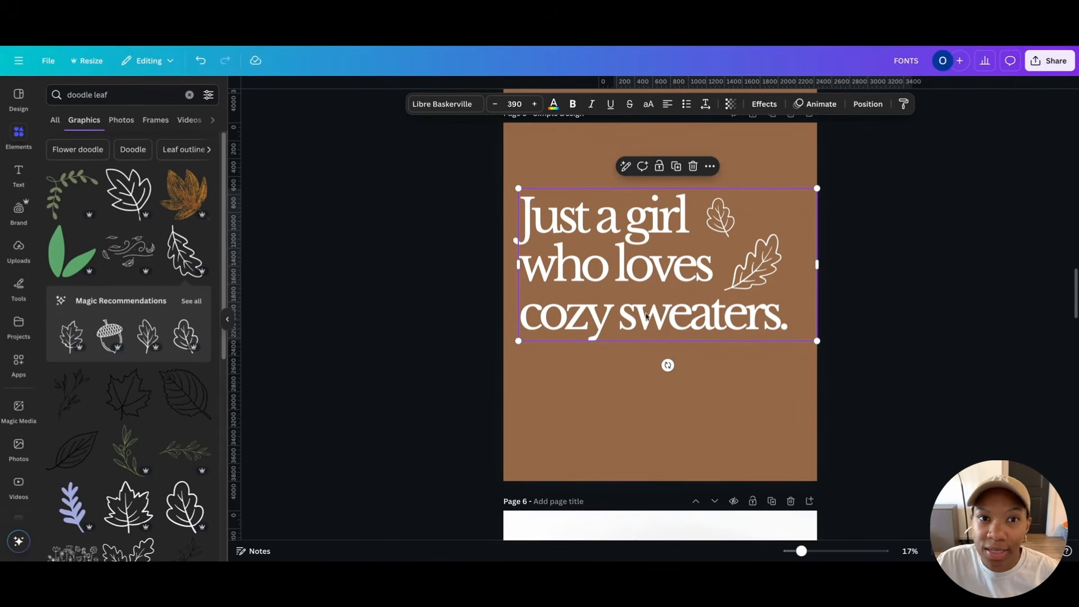
left_click(906, 327)
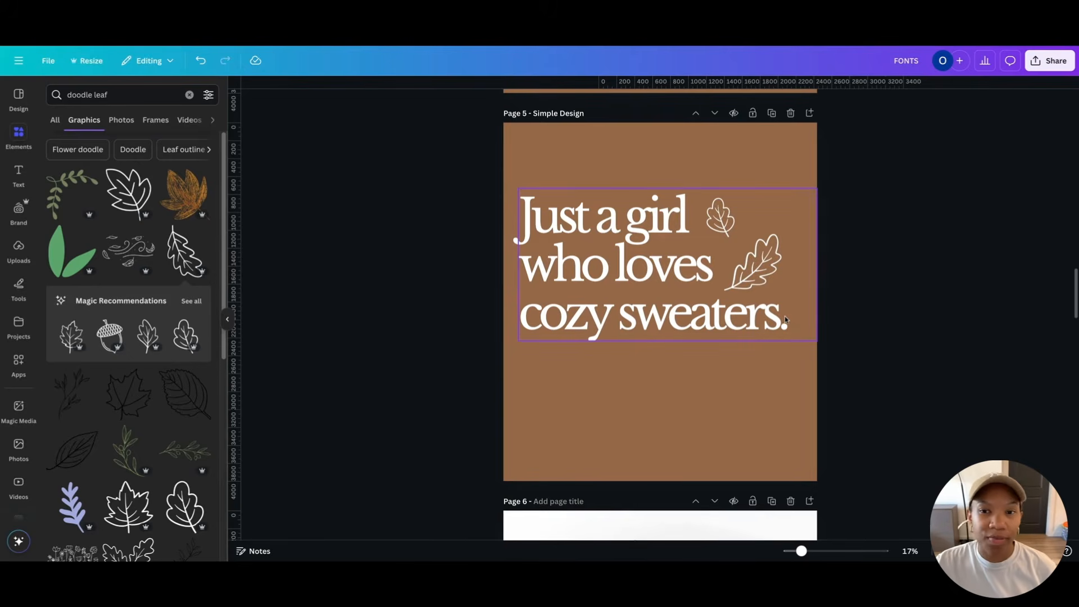
Check the font of the script "cozy sweaters" on page 4 and review the neighboring design pages.
scroll(794, 315, "up", 5)
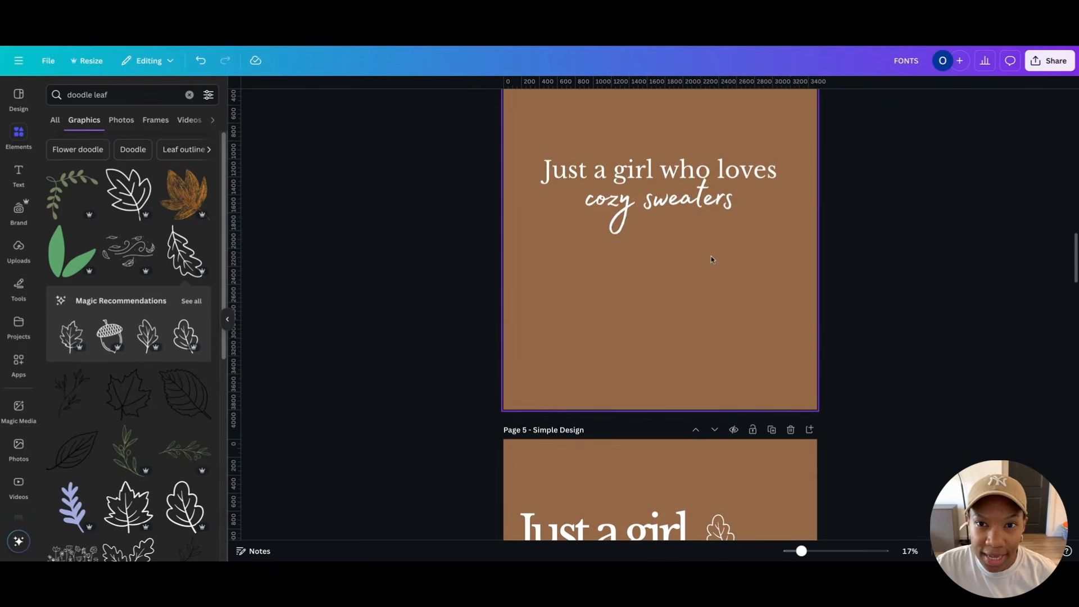
left_click(647, 199)
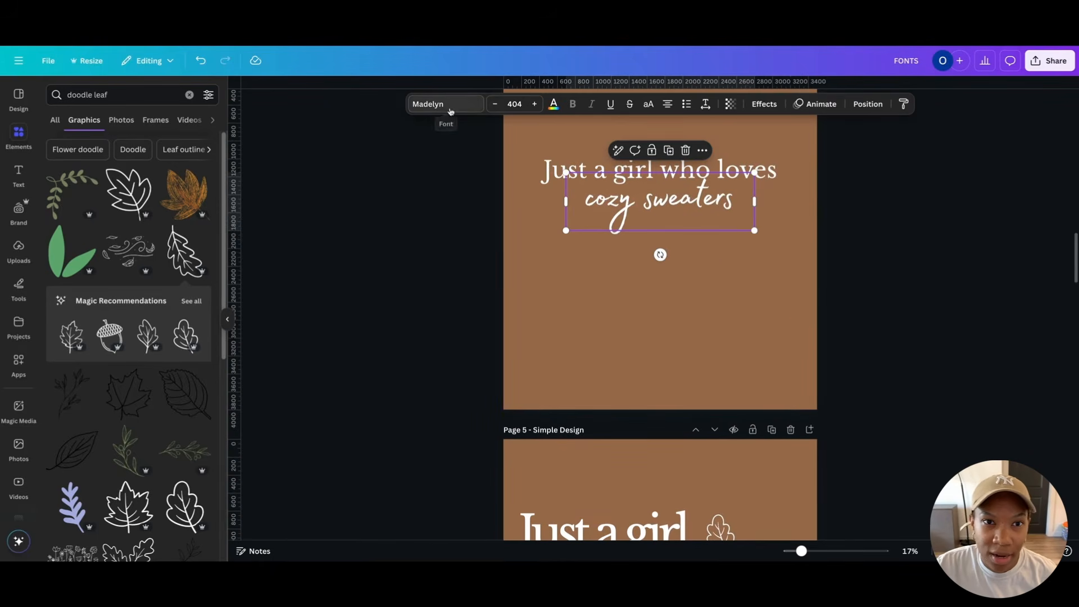
left_click(843, 254)
scroll(840, 303, "down", 5)
scroll(840, 316, "up", 10)
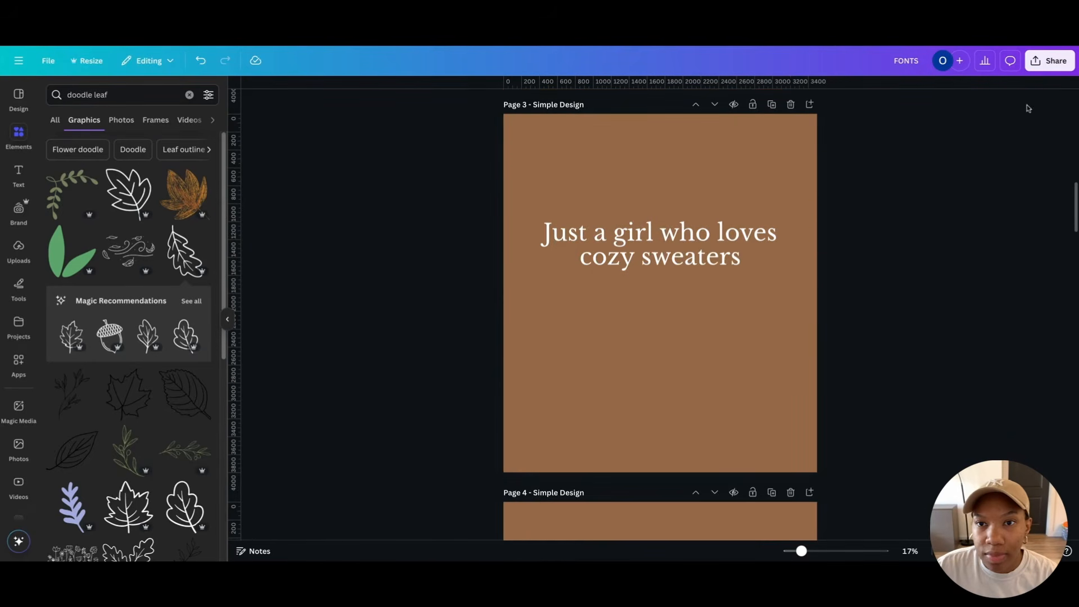
Set up a PNG download at size 1 with a transparent background.
left_click(1061, 66)
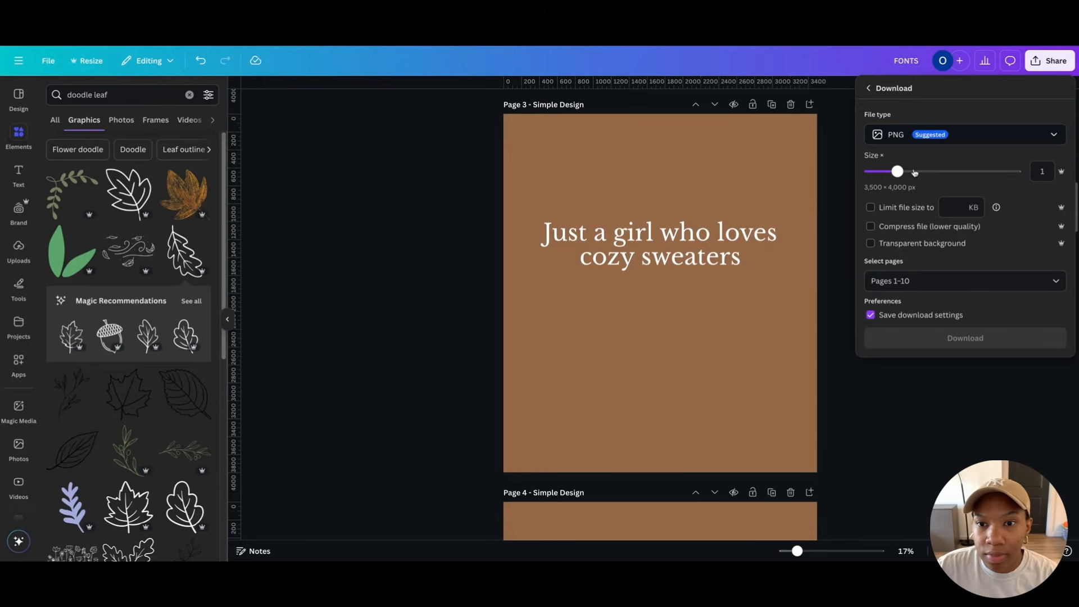
left_click(914, 172)
left_click_drag(926, 175, 897, 172)
left_click(872, 244)
Limit the download to the three "Just a girl who loves cozy sweaters" design pages.
left_click(896, 282)
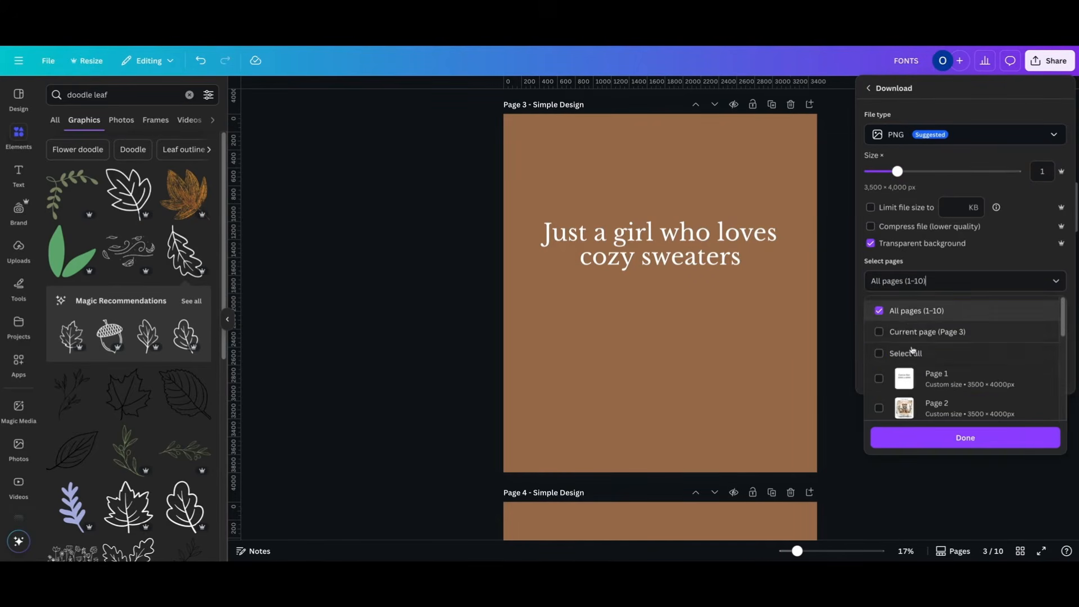
scroll(916, 364, "down", 3)
left_click(915, 355)
left_click(912, 378)
left_click(899, 407)
scroll(899, 408, "down", 1)
left_click(944, 436)
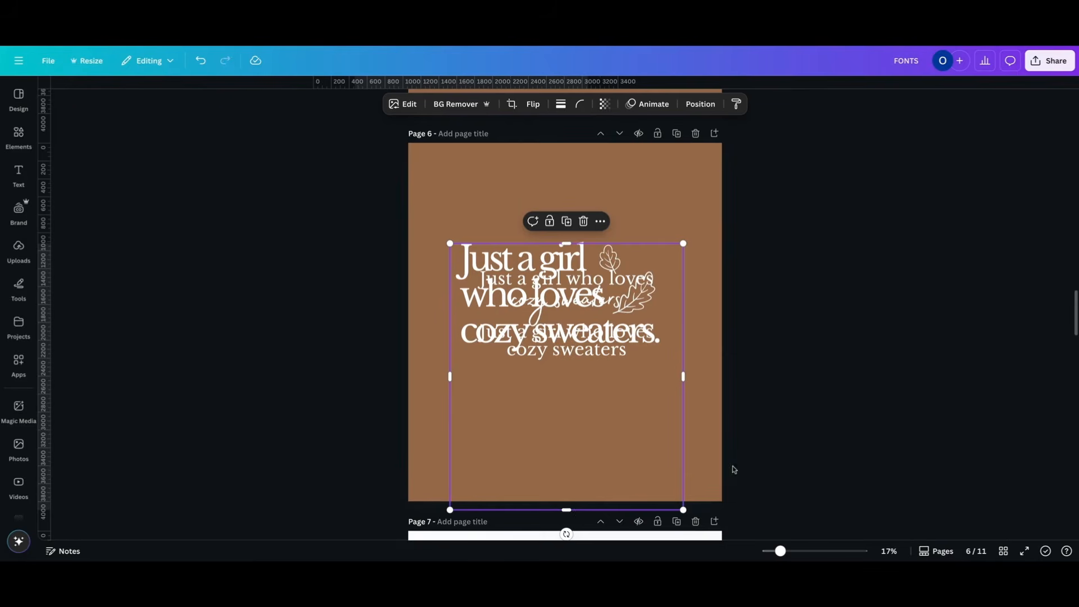
Crop the empty areas off the plain and script saying images on page 6 and separate them from the overlap.
left_click_drag(569, 512, 567, 402)
left_click_drag(582, 265, 565, 364)
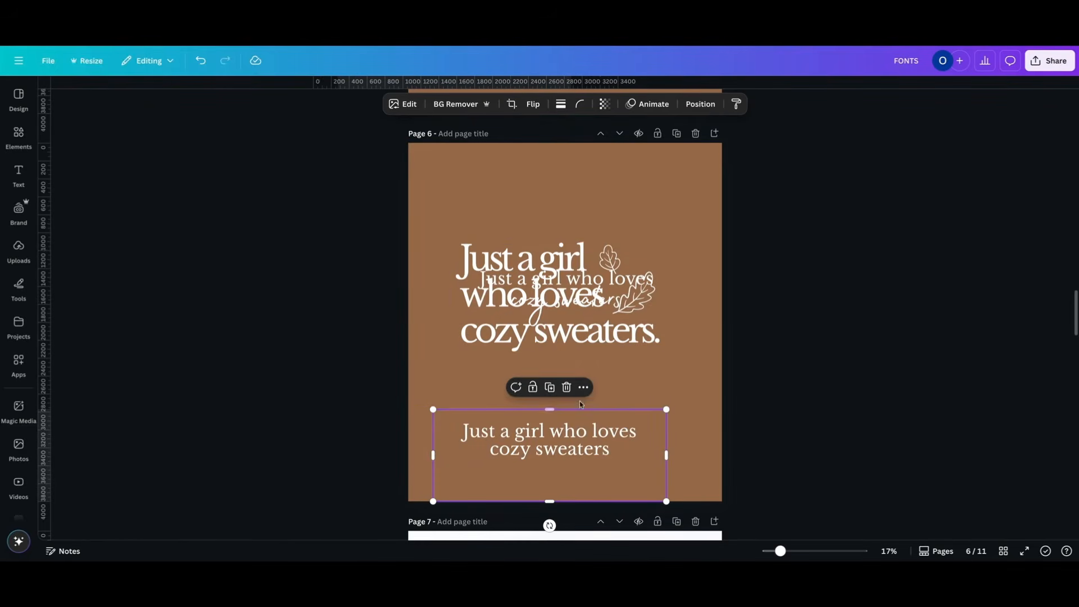
left_click_drag(594, 323, 569, 433)
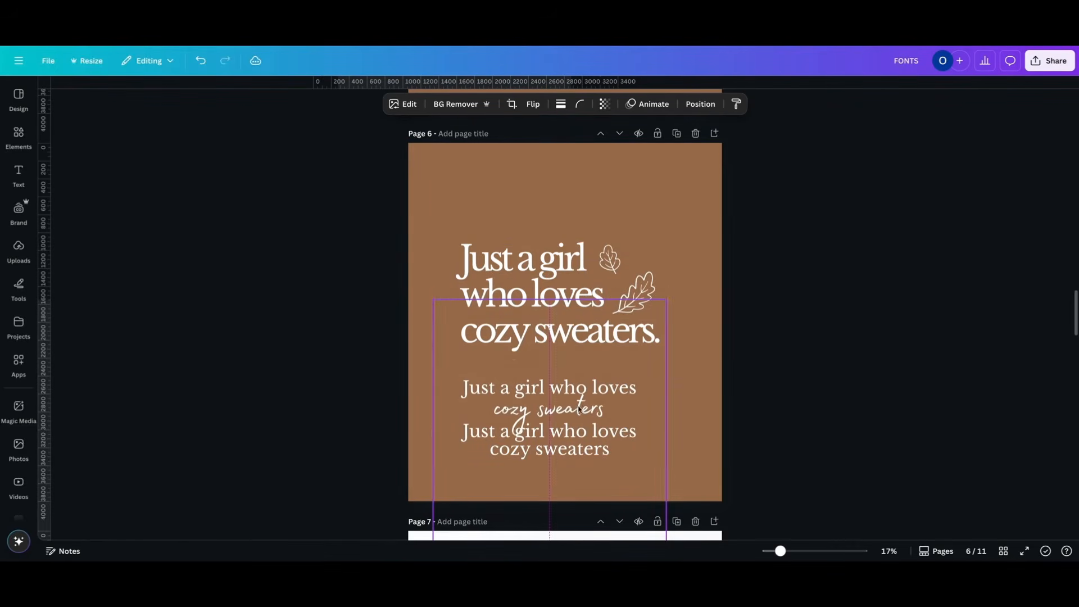
left_click_drag(550, 301, 549, 353)
left_click_drag(578, 395, 578, 246)
left_click_drag(550, 418, 554, 350)
Place the script version directly above the plain one and move the three-line leaf version to page 6's upper part.
left_click_drag(578, 282, 561, 424)
left_click(739, 310)
left_click_drag(591, 285, 571, 244)
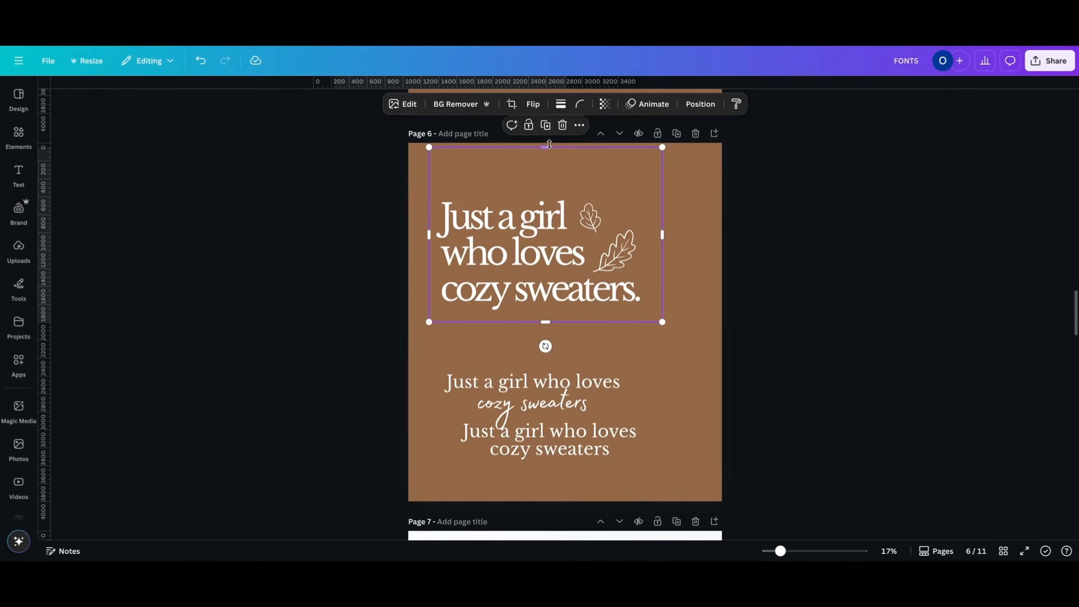
Place the plain two-line saying from page 6 on the orange T-shirt mockup on page 7.
scroll(709, 291, "down", 5)
left_click(588, 312)
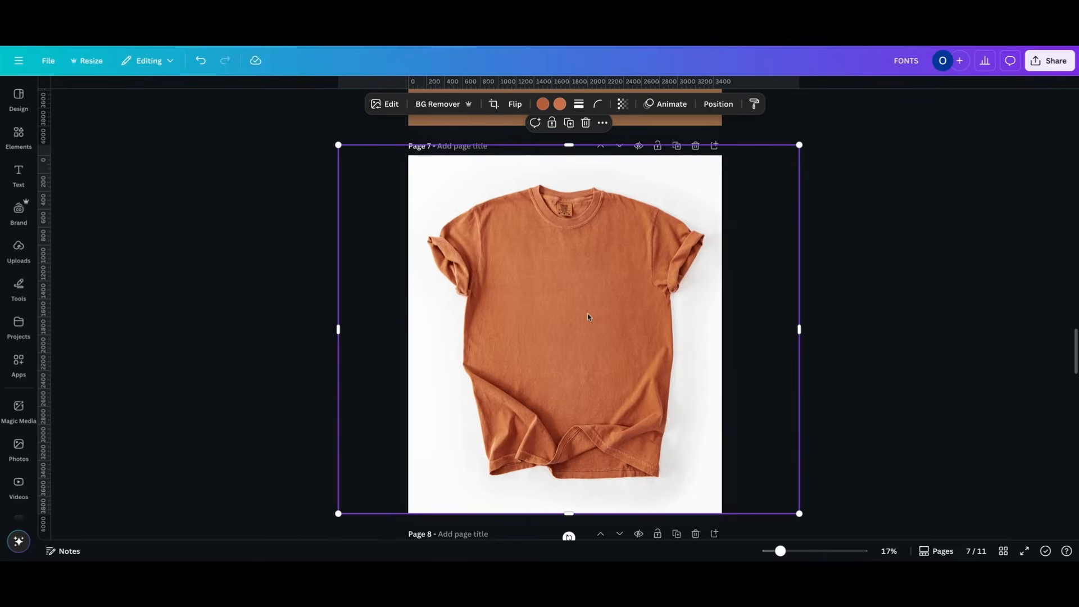
scroll(860, 299, "up", 2)
scroll(859, 304, "up", 1)
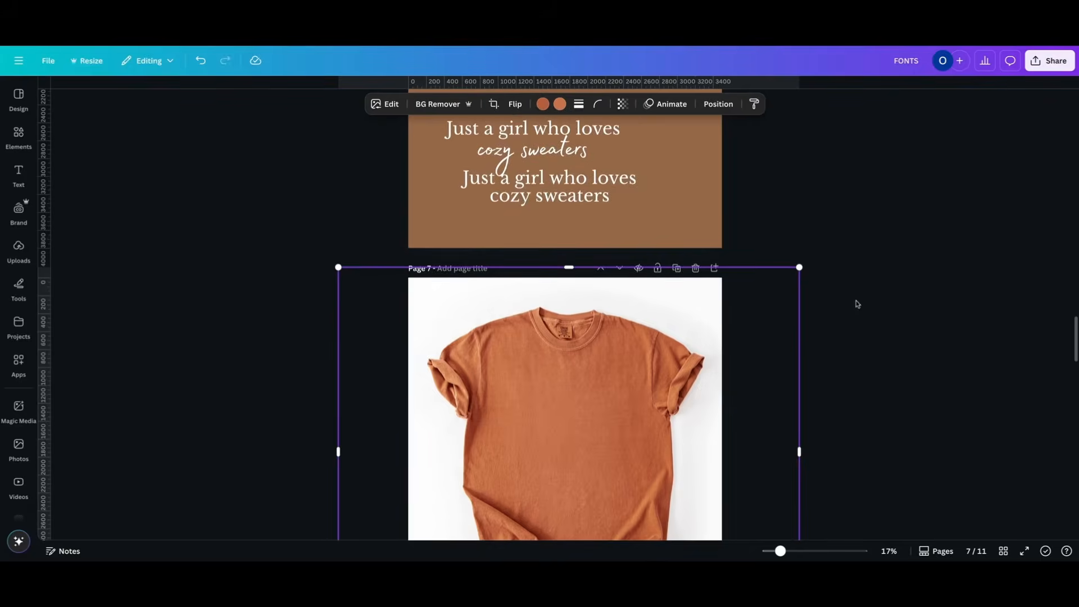
left_click(595, 216)
left_click_drag(595, 220, 611, 468)
scroll(703, 478, "down", 3)
Shrink the plain saying and center it on the T-shirt's upper chest.
left_click(787, 552)
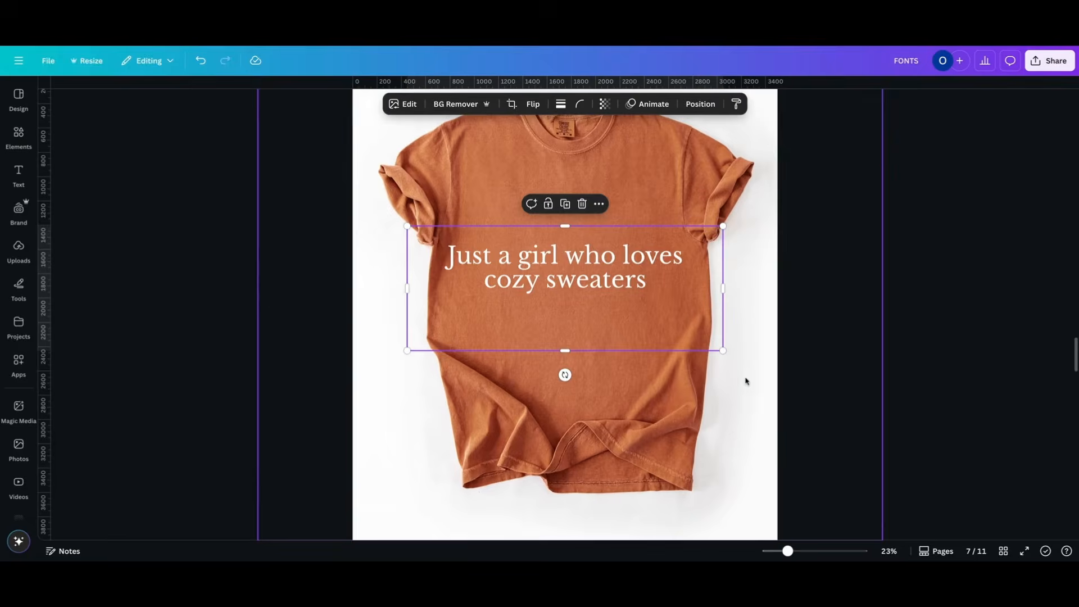
left_click_drag(787, 552, 781, 552)
left_click_drag(684, 343, 581, 245)
left_click(784, 286)
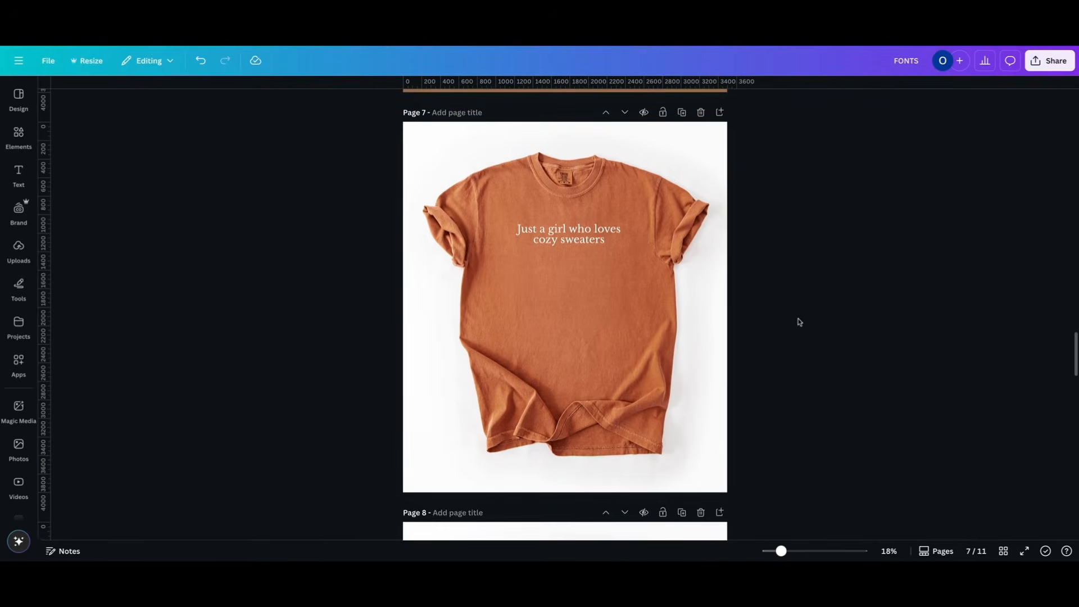
Place the three-line leaf design on the page 8 T-shirt mockup and scale it to span the chest.
scroll(801, 315, "up", 5)
left_click_drag(546, 207, 604, 375)
left_click_drag(723, 448, 684, 426)
mouse_move(623, 399)
left_mouse_down()
mouse_move(613, 409)
mouse_move(626, 402)
left_mouse_up()
left_click_drag(685, 429, 672, 418)
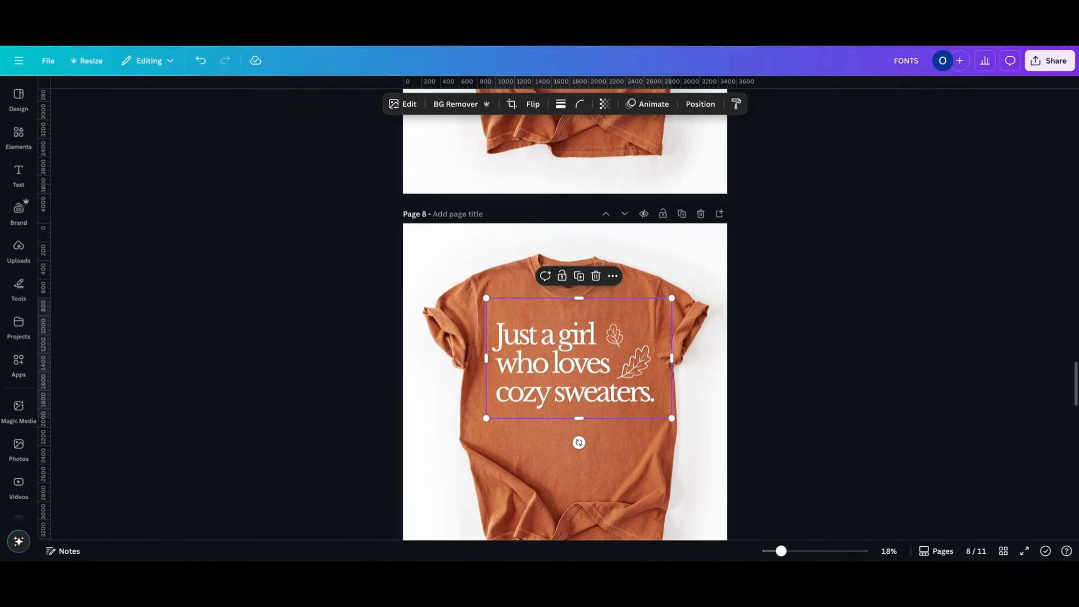
left_click_drag(605, 392, 605, 387)
Shrink the three-line leaf design to pocket size on the wearer's left chest.
left_click_drag(670, 410, 600, 338)
left_click(836, 412)
scroll(838, 413, "down", 2)
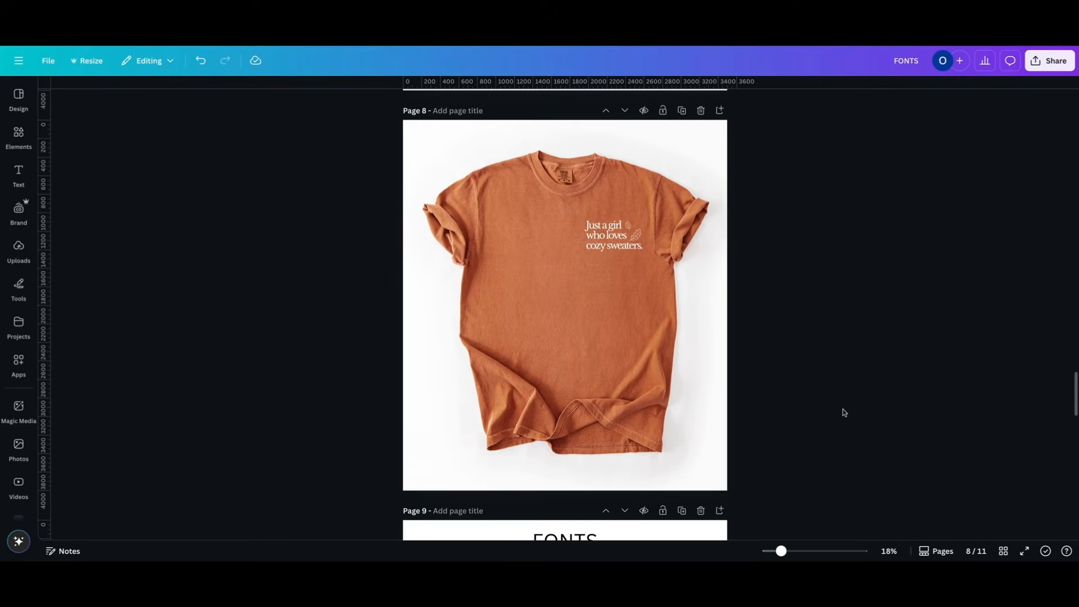
Add a page after page 8 with the maroon sweatshirt photo as its background and enlarge the photo within the page.
left_click(720, 112)
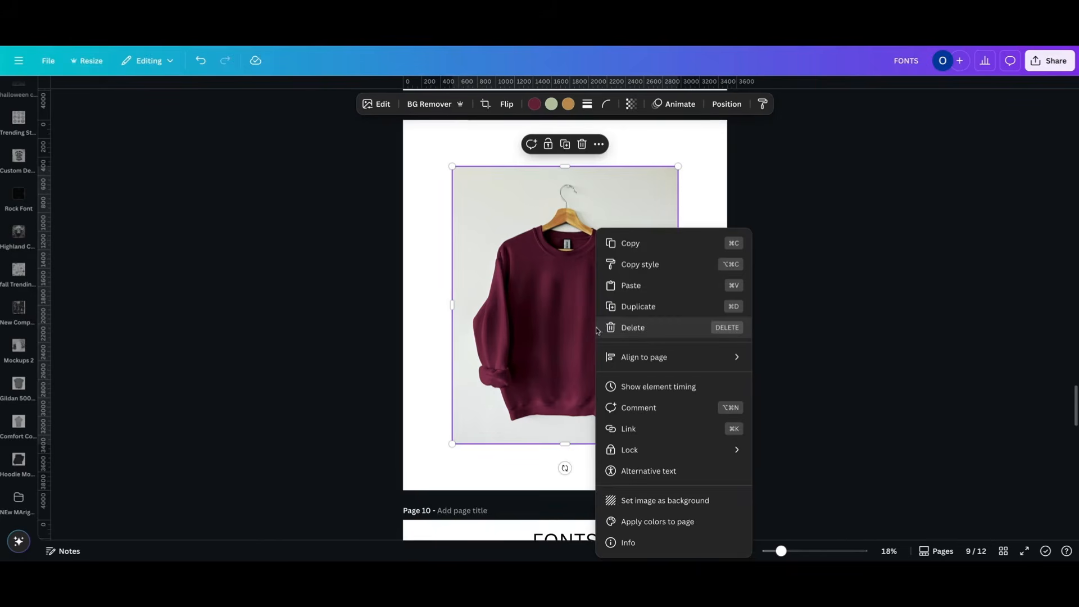
left_click(651, 499)
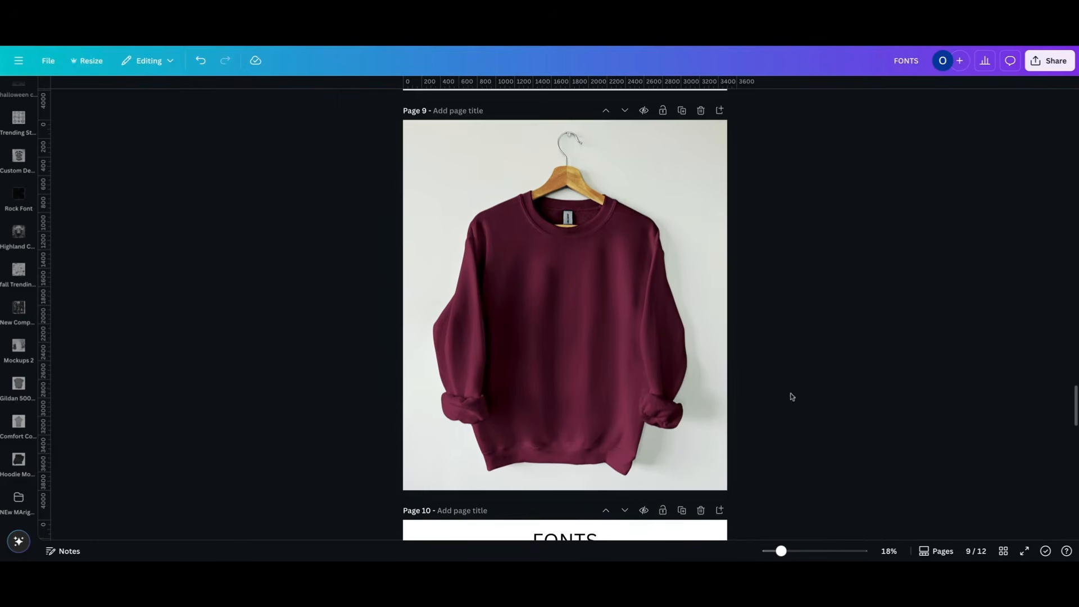
double_click(675, 347)
left_click_drag(663, 337, 663, 323)
left_click_drag(726, 491, 760, 533)
left_click_drag(663, 409, 653, 367)
left_click(821, 396)
Copy the pocket-size three-line leaf design from page 8 and place it on the wearer's left chest of the maroon sweatshirt.
scroll(821, 396, "up", 6)
left_click(600, 199)
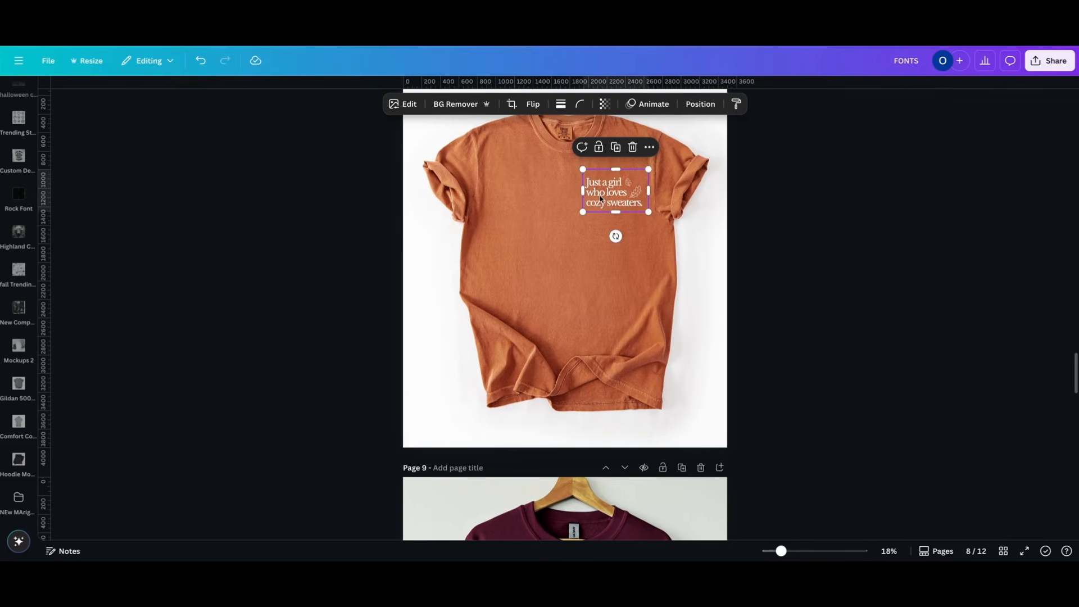
left_click_drag(600, 199, 589, 299)
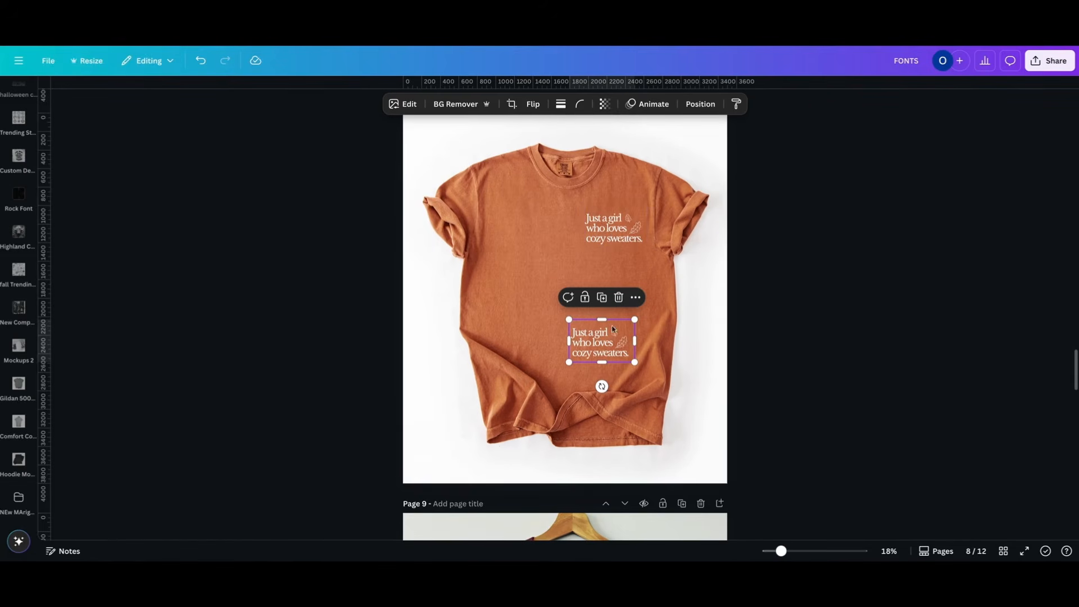
left_click_drag(606, 344, 628, 309)
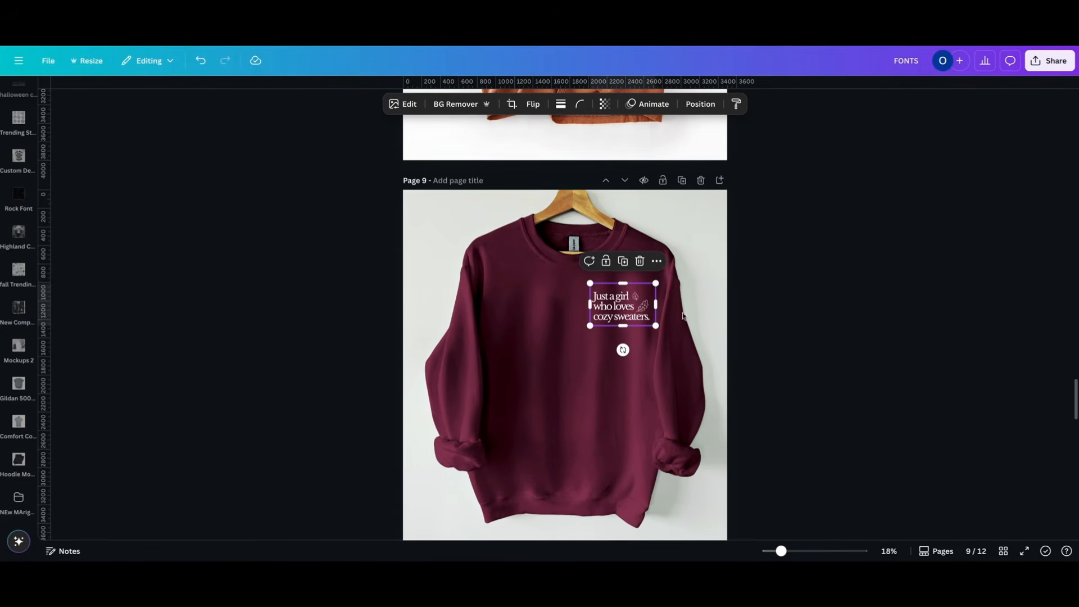
Replace the serif text on the page 7 T-shirt with the script "cozy sweaters" design, scaled down to fit the upper chest.
left_click(831, 352)
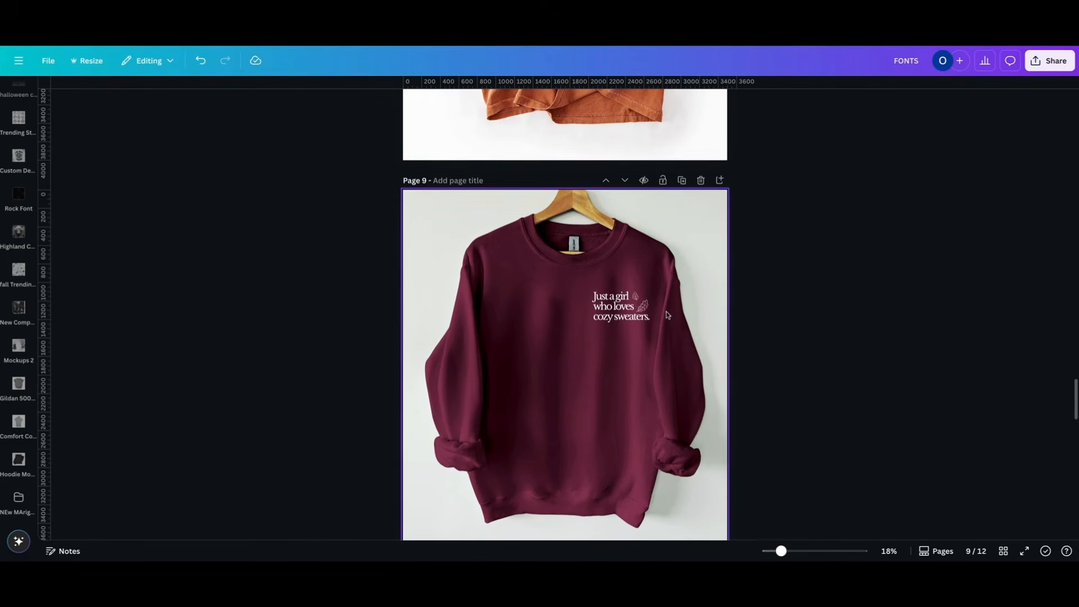
scroll(733, 426, "up", 15)
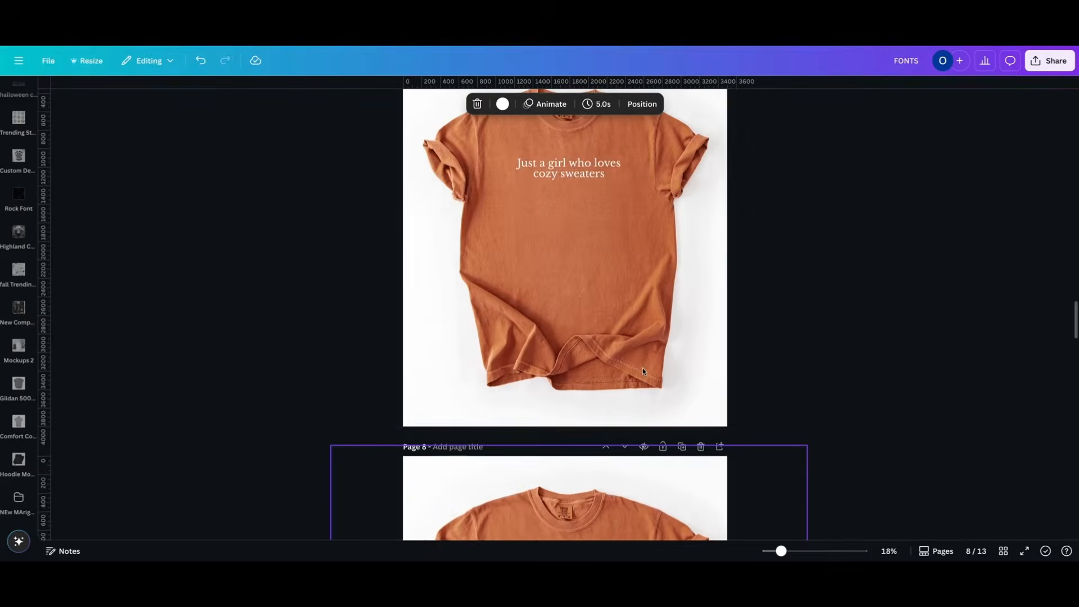
scroll(642, 368, "up", 10)
left_click_drag(574, 204, 607, 468)
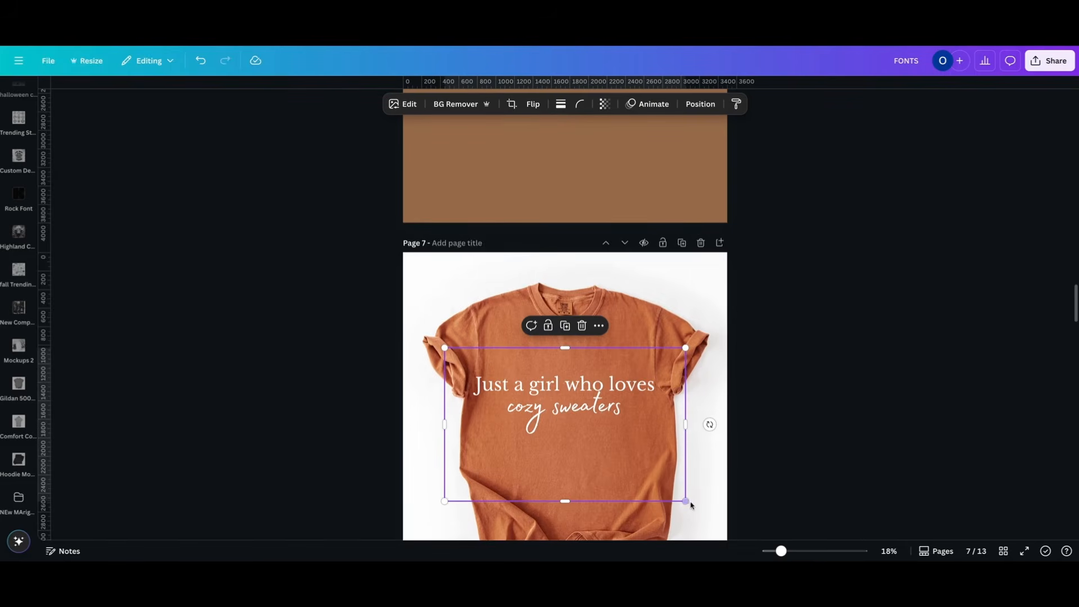
left_click_drag(686, 501, 573, 430)
left_click_drag(512, 404, 563, 396)
left_click(831, 464)
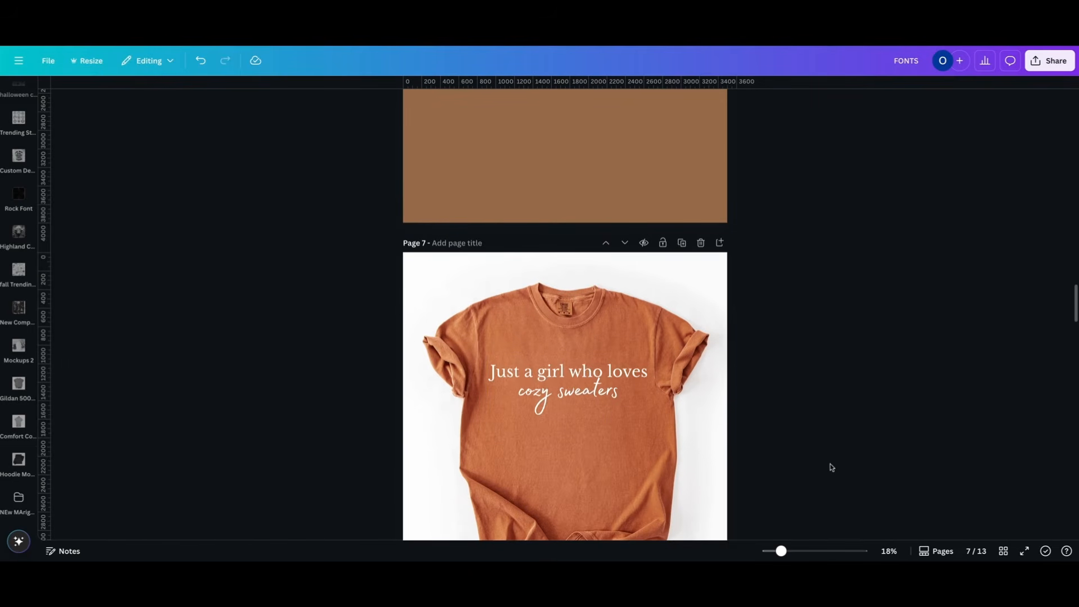
Shrink the script "cozy sweaters" design on the page 7 T-shirt to a small centered print below the collar.
scroll(837, 483, "down", 1)
scroll(836, 482, "down", 2)
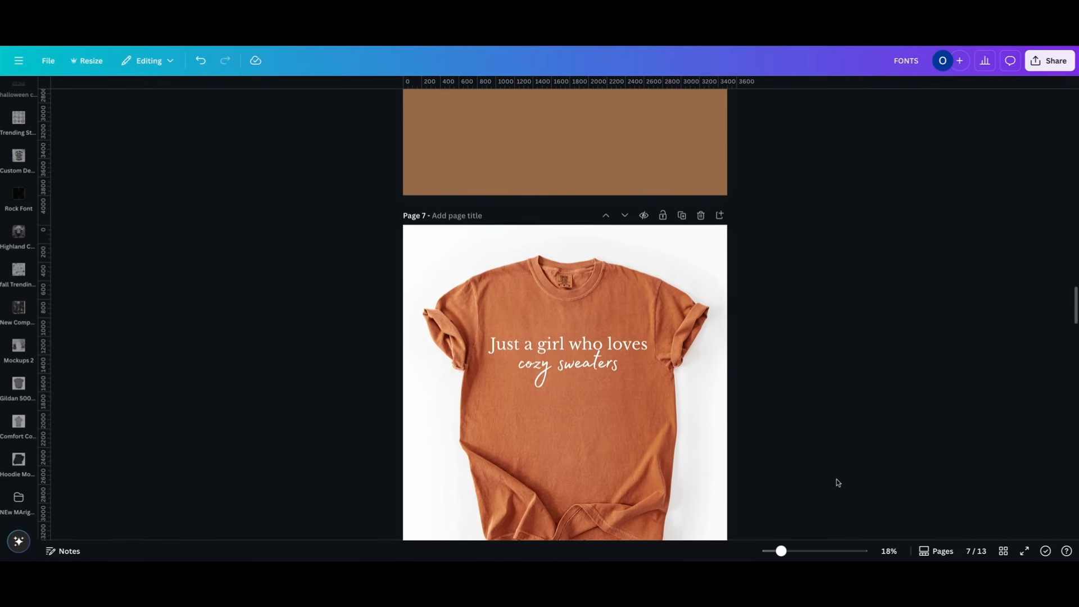
left_click(497, 393)
left_click_drag(463, 392, 543, 338)
left_click_drag(623, 308, 583, 308)
left_click(718, 328)
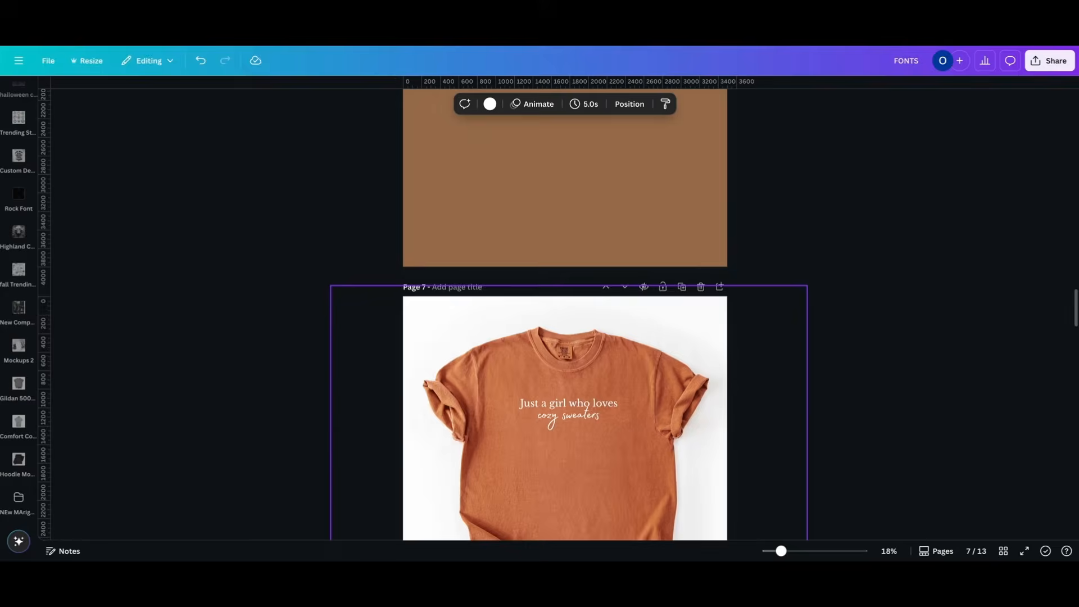
Review the simple designs on pages 3 to 5 against the raccoon inspiration image on page 2.
scroll(565, 281, "up", 3)
scroll(565, 309, "up", 10)
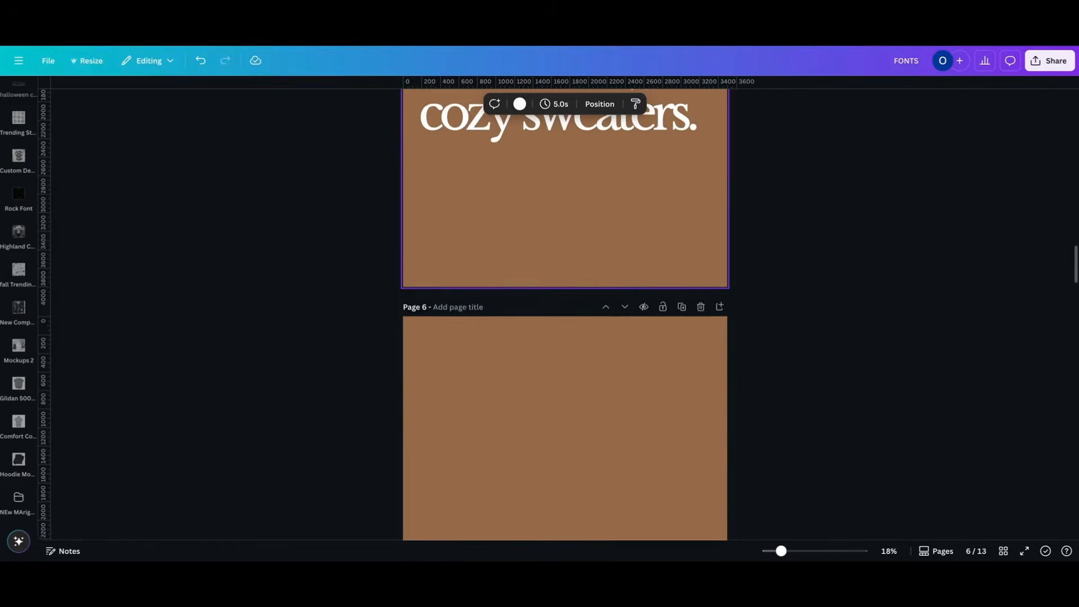
scroll(565, 309, "up", 10)
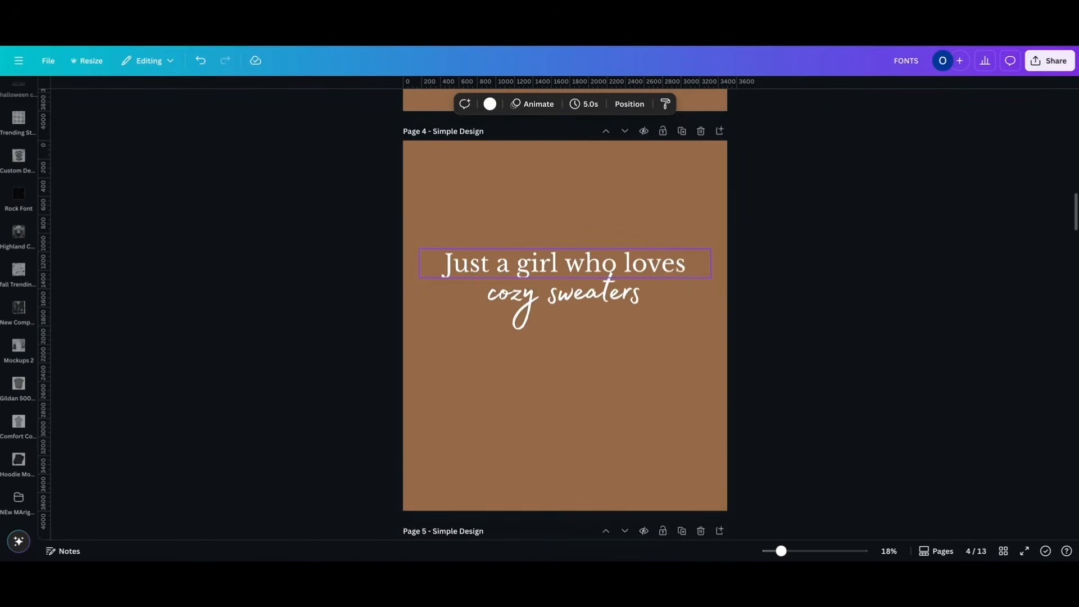
scroll(565, 309, "up", 1)
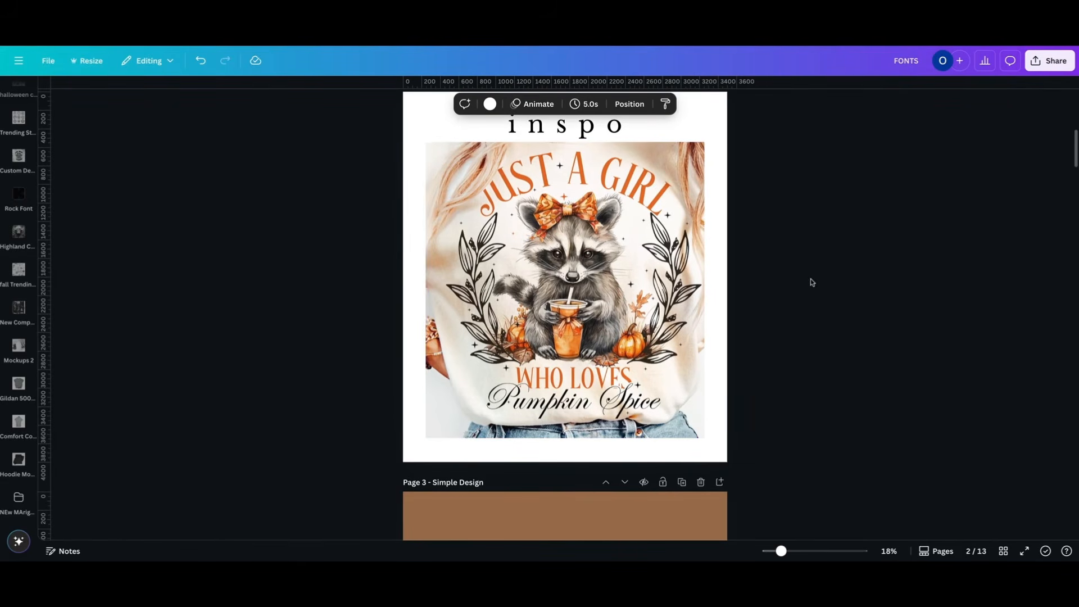
scroll(803, 292, "up", 1)
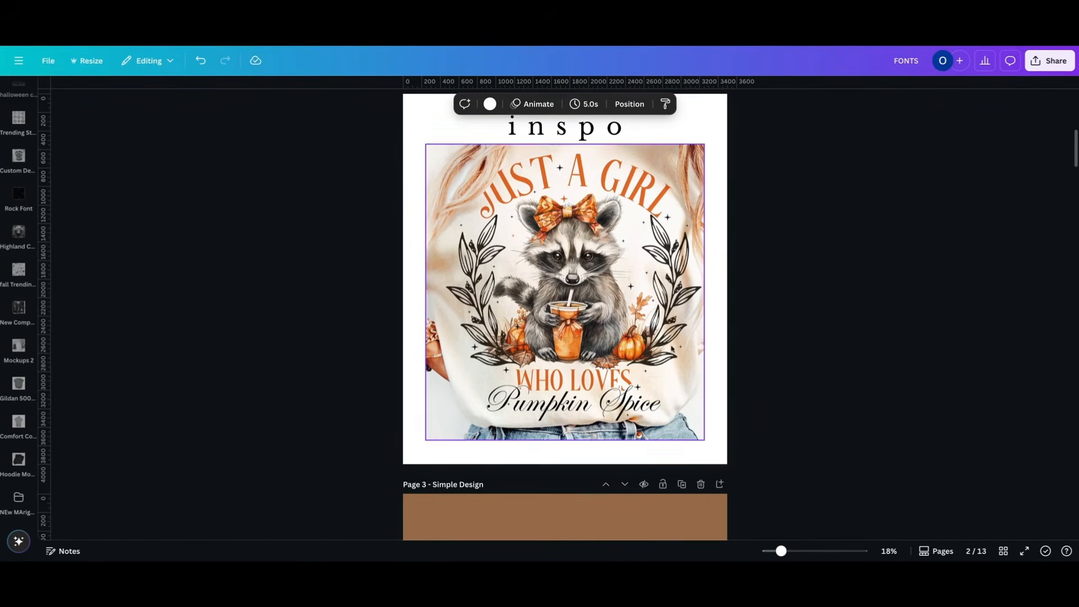
scroll(675, 349, "down", 5)
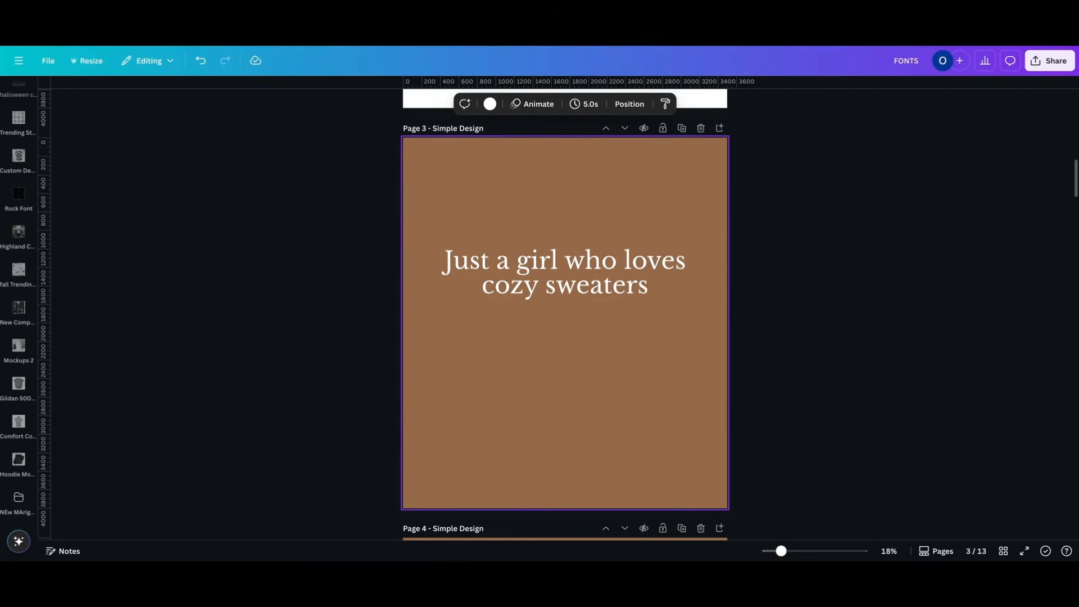